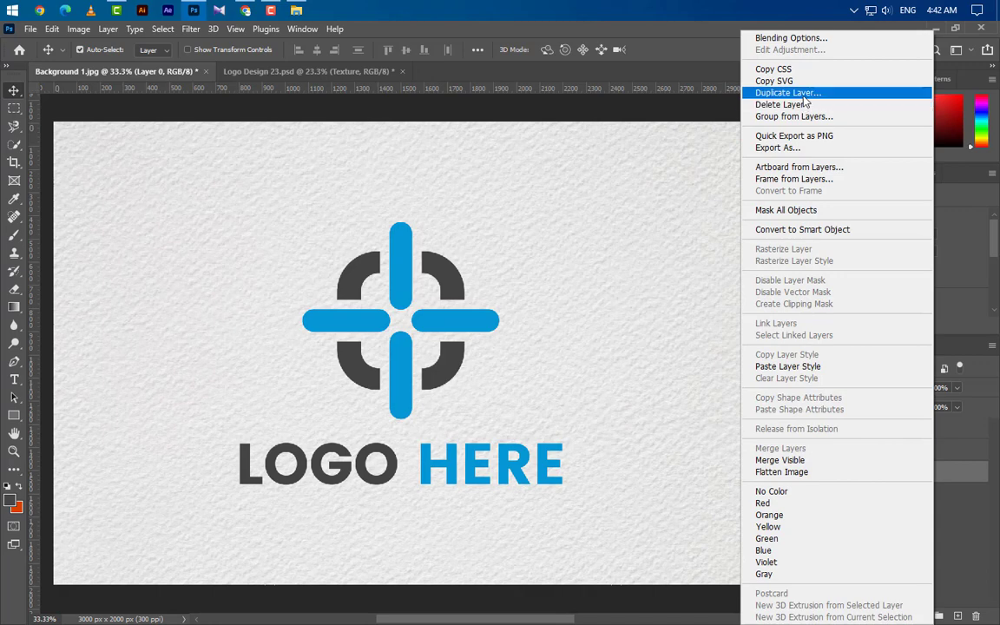
Duplicate the textured paper layer (Layer 0) and lock the original background layer.
left_click(786, 92)
left_click(607, 185)
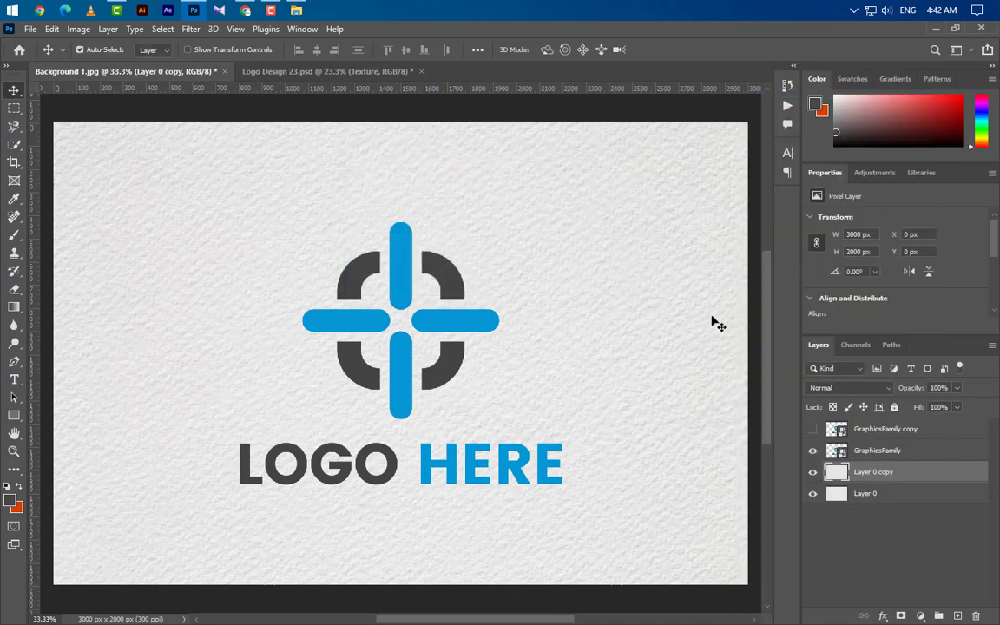
left_click(872, 493)
left_click(894, 410)
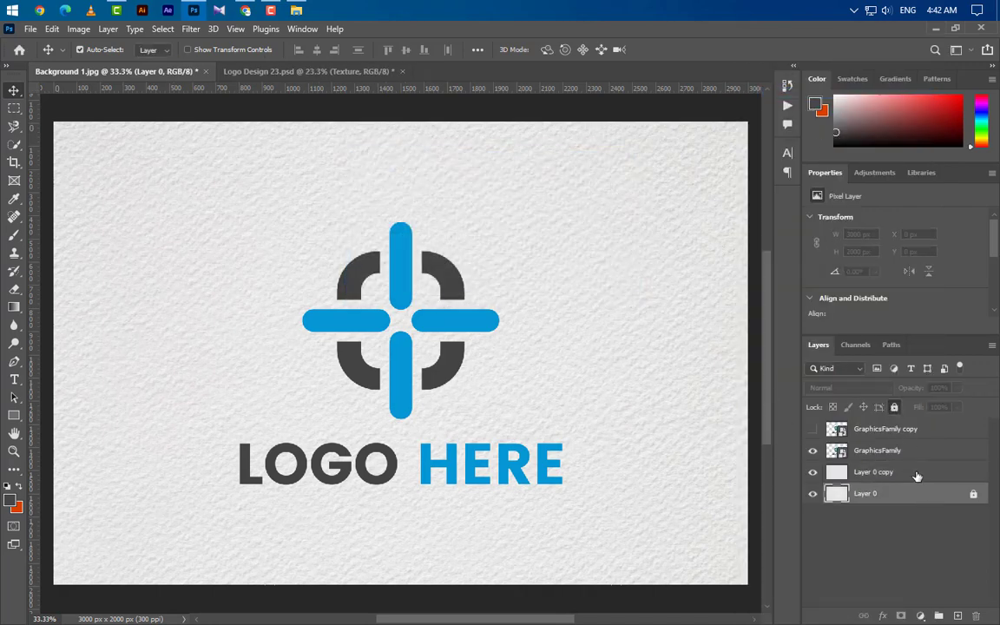
Move Layer 0 copy above the GraphicsFamily logo layer, clip it to the logo and set its blend mode to Linear Burn.
left_click(921, 472)
left_click_drag(920, 472, 927, 445)
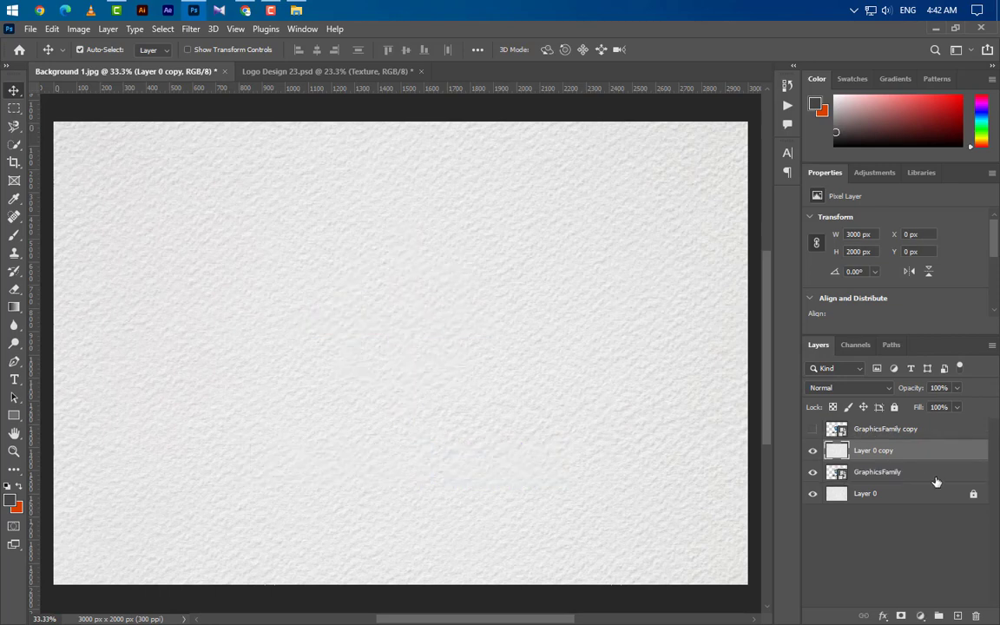
right_click(929, 448)
left_click(789, 304)
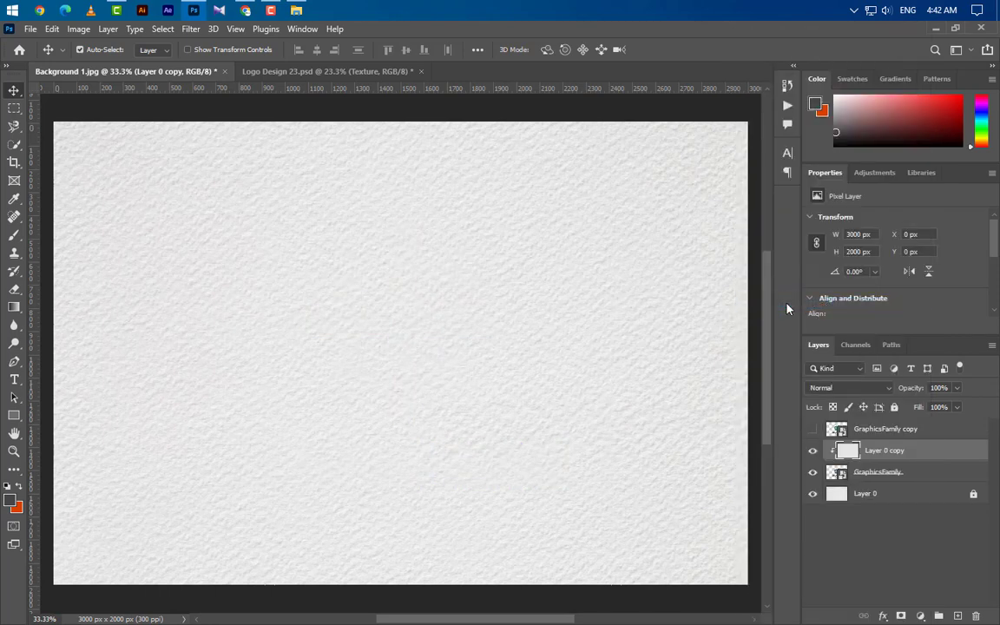
left_click(855, 387)
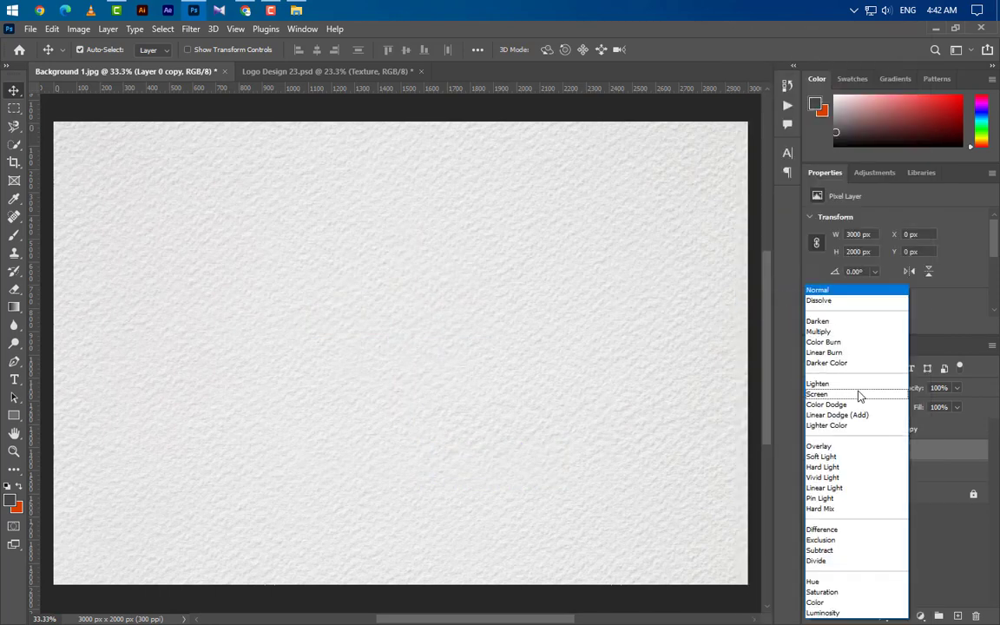
left_click(852, 356)
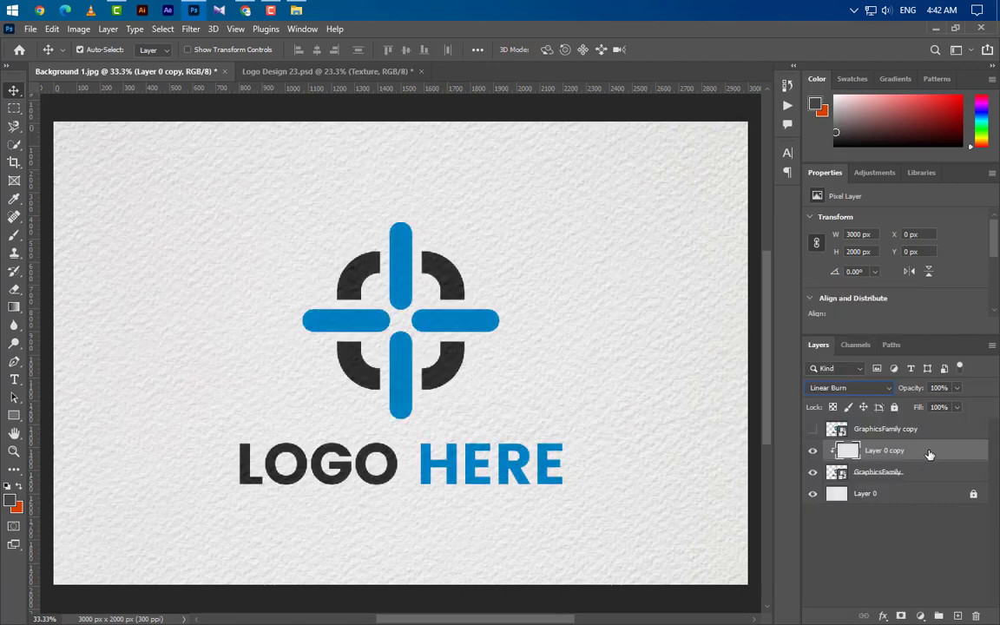
Place the Noise image in the mockup, rotate it about -36° and centre it at about X 803 px, Y 1567 px over the logo.
left_click(296, 10)
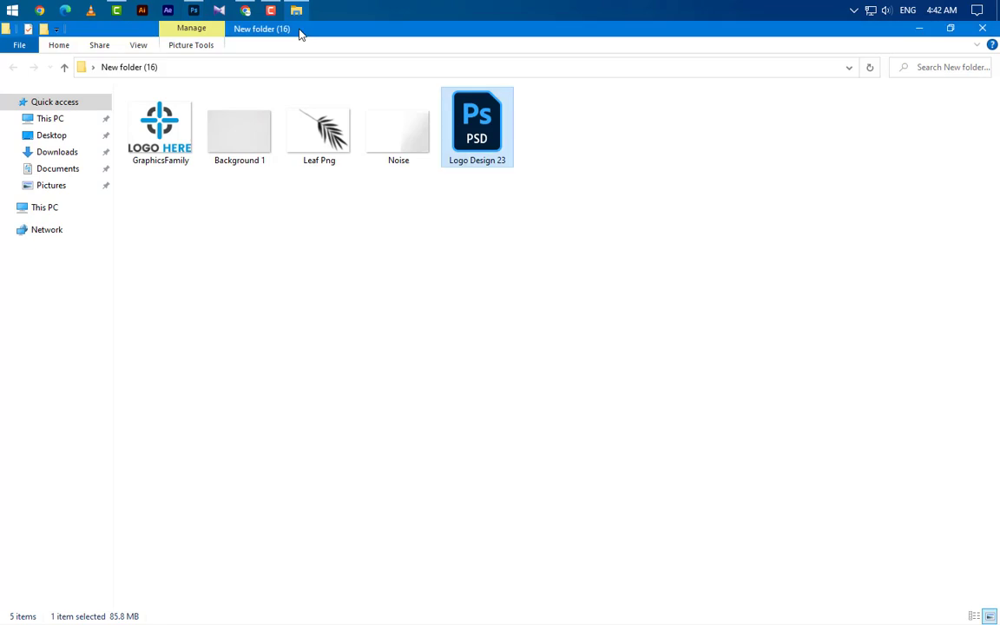
left_click_drag(398, 155, 458, 405)
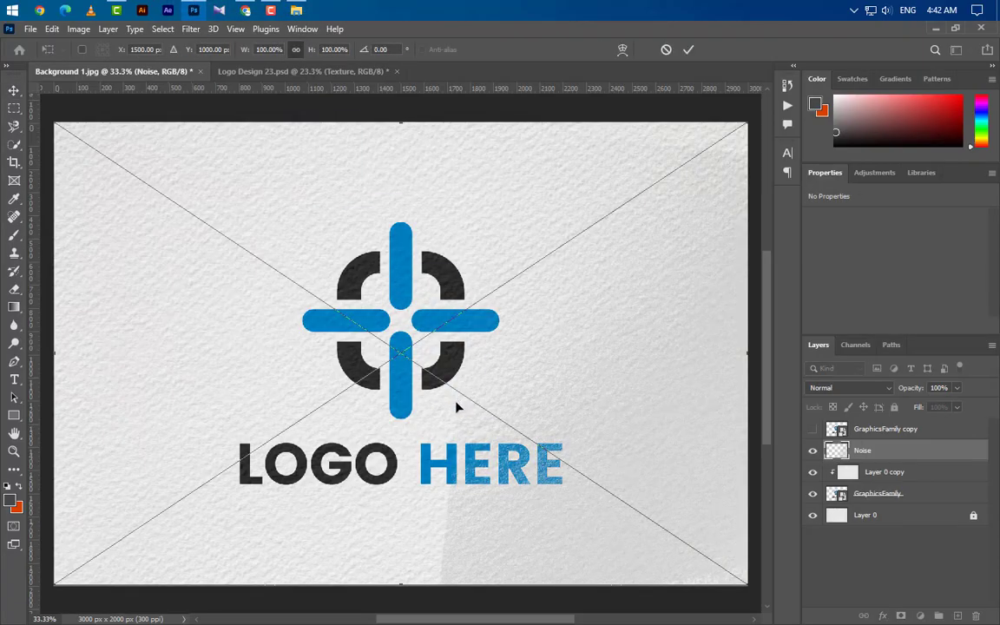
scroll(412, 417, "down", 2)
left_click_drag(678, 278, 549, 164)
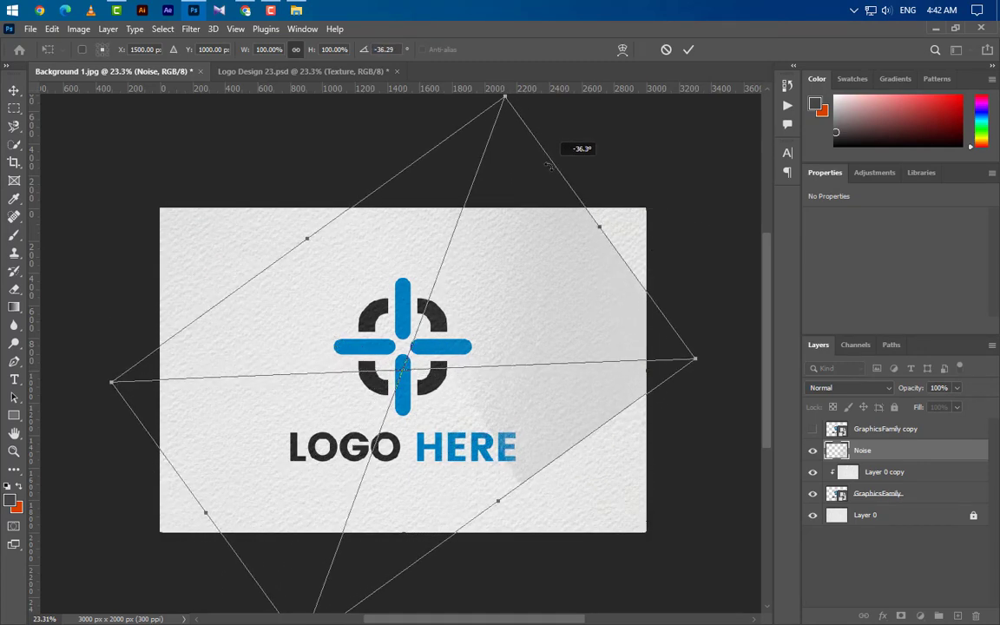
left_click_drag(557, 340, 448, 440)
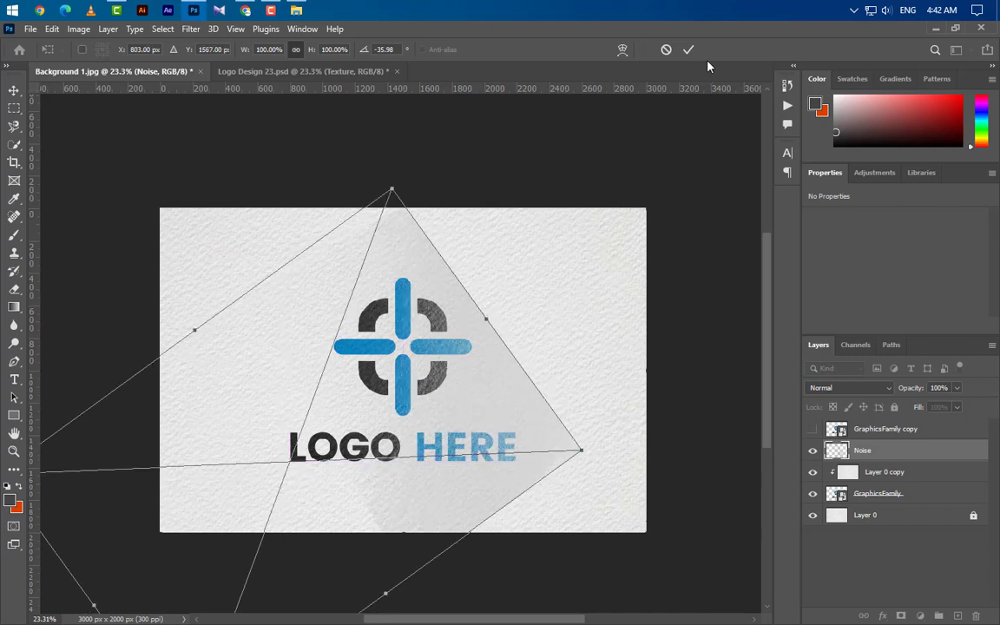
left_click(688, 49)
scroll(392, 405, "up", 1)
scroll(393, 405, "up", 2)
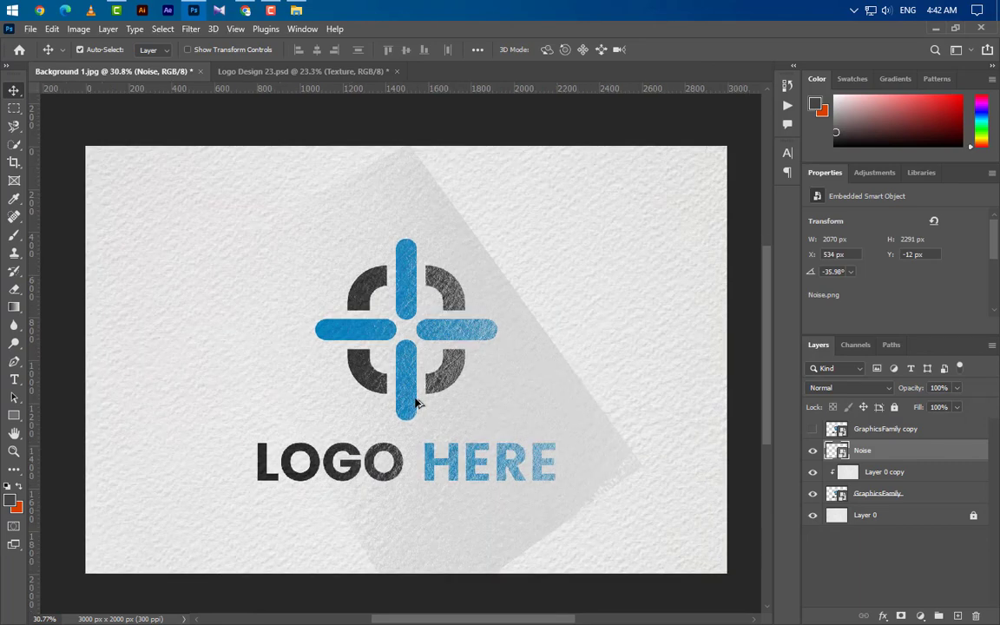
Clip the Noise layer to the logo, with Hard Light blending and 80% fill.
right_click(851, 447)
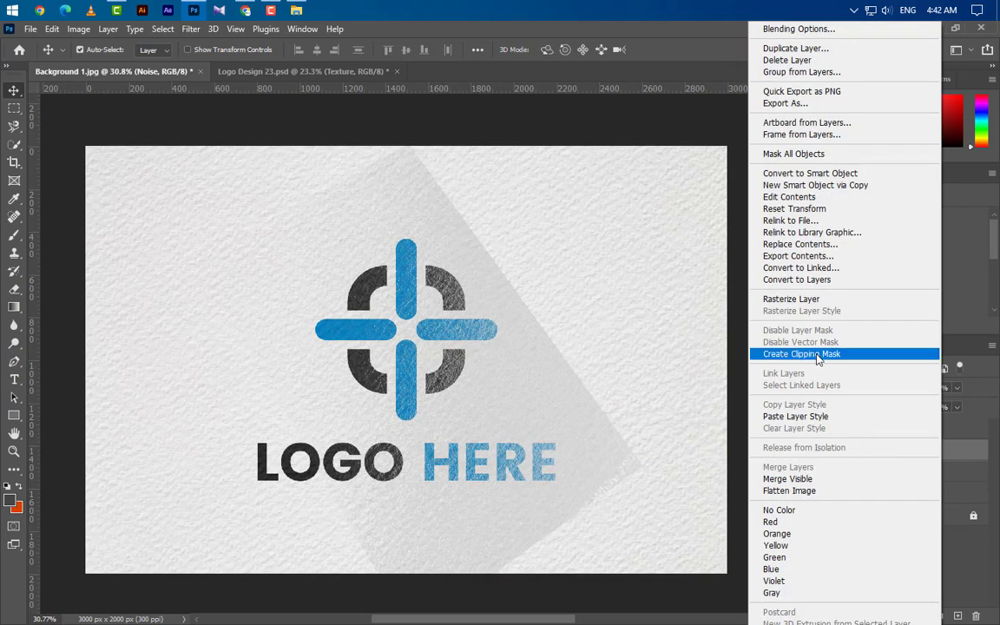
left_click(760, 354)
left_click(859, 388)
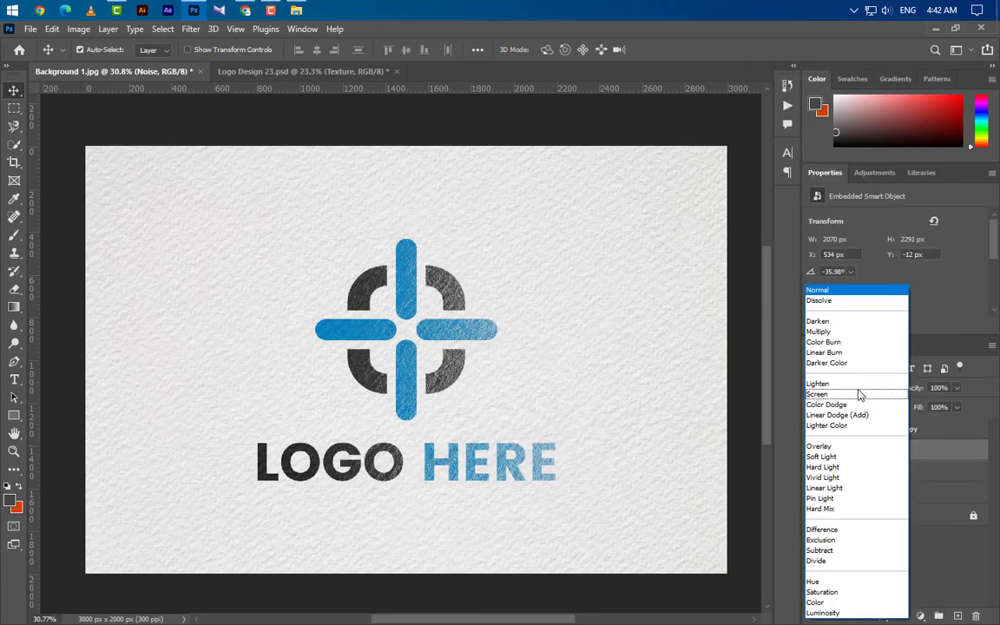
left_click(840, 472)
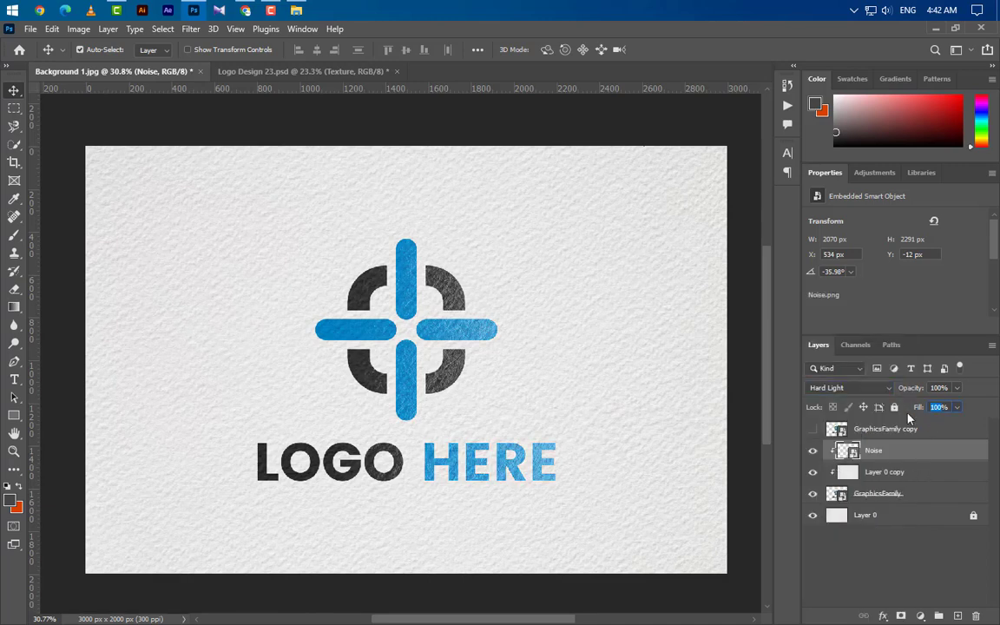
type("80")
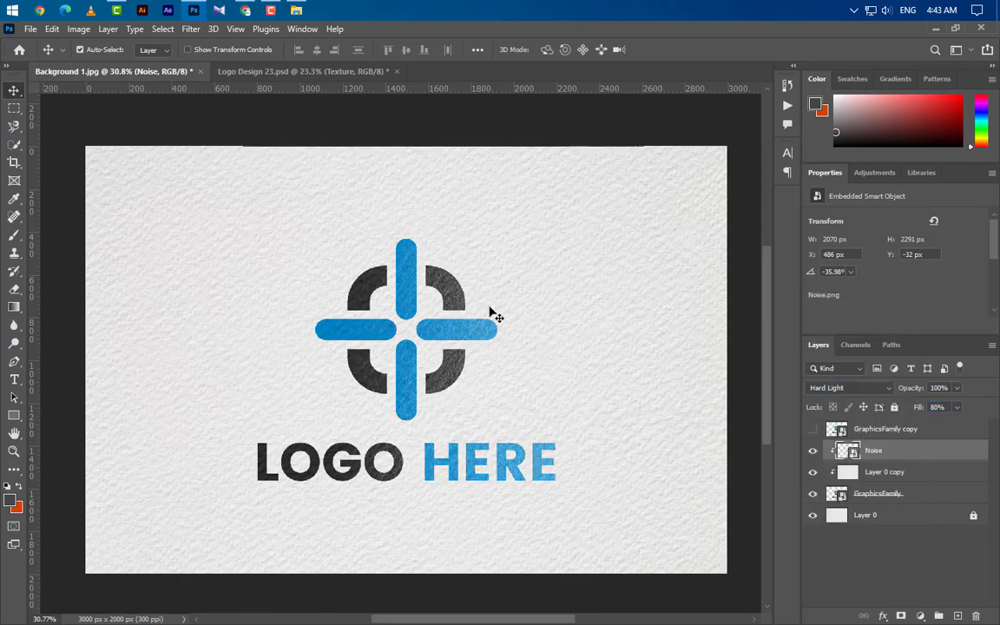
Nudge the clipped Noise layer upward to adjust the light falling across the logo.
key("Up")
key("Up")
key("Up")
key("Up")
key("Up")
key("Up")
key("Up")
key("Up")
key("Up")
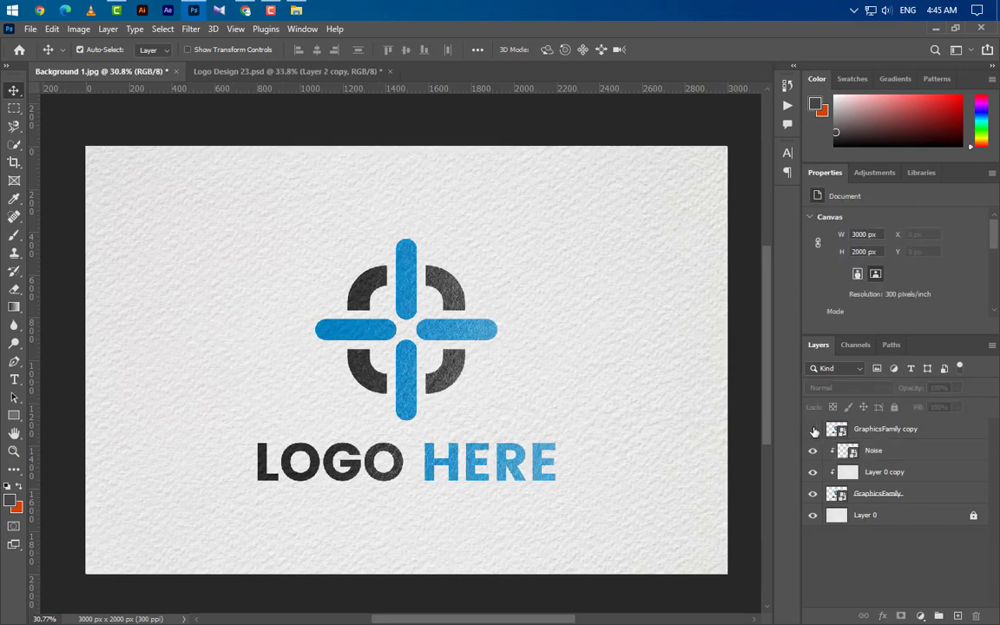
Show the GraphicsFamily copy layer and set its opacity to 90% and its fill to 0%.
left_click(813, 429)
left_click(955, 434)
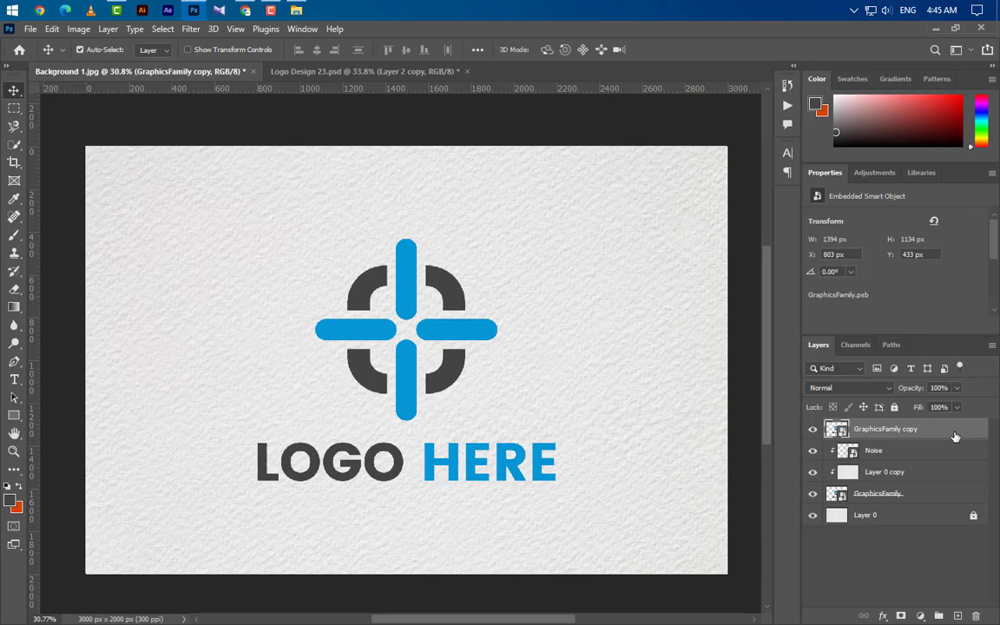
left_click(944, 388)
type("90")
left_click(957, 407)
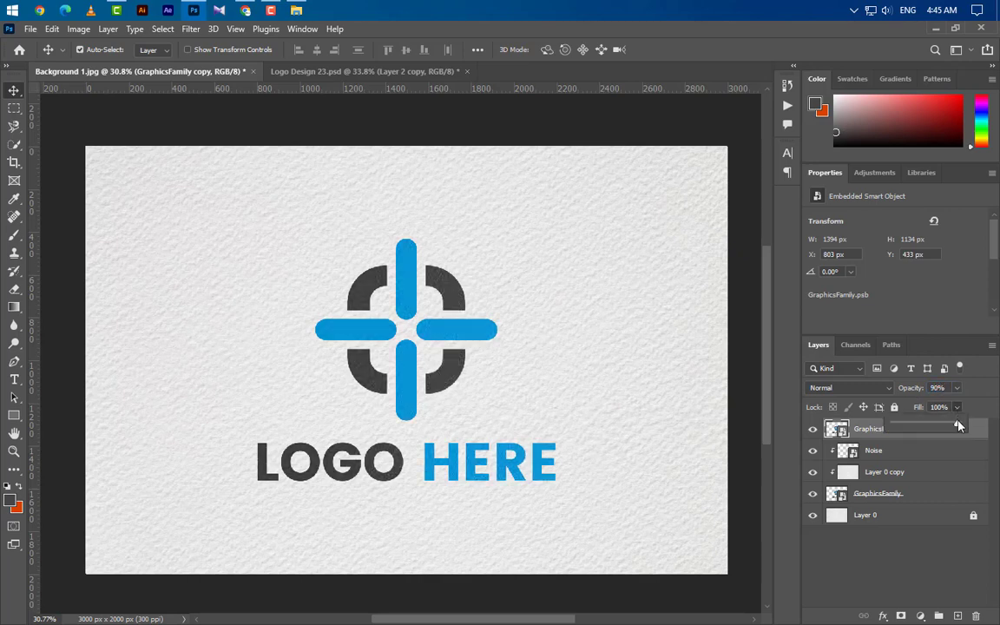
left_click_drag(959, 425, 882, 437)
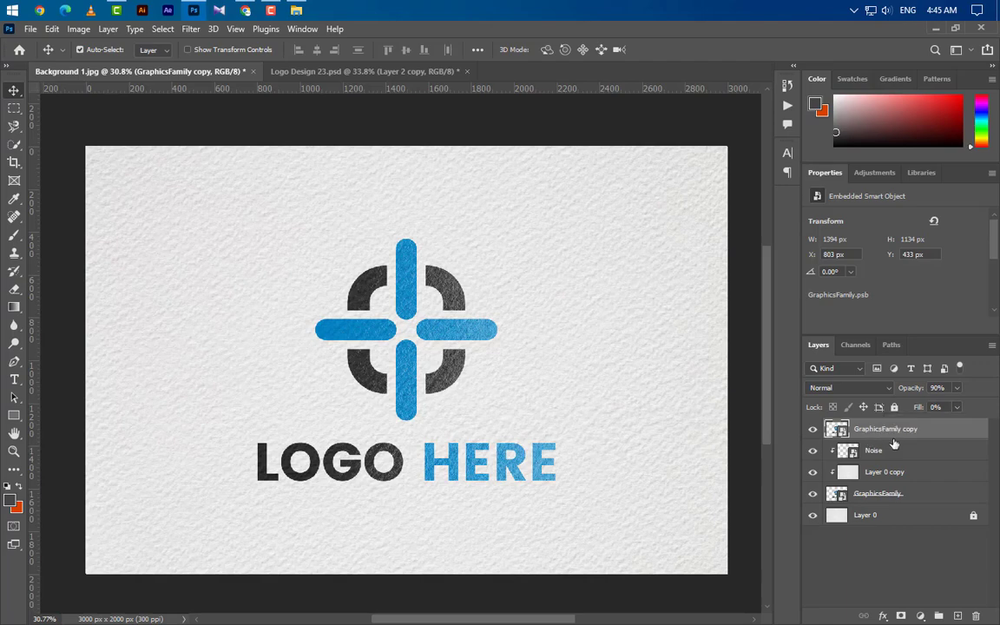
Add a Bevel & Emboss effect to GraphicsFamily copy with Emboss style, Smooth technique and 250% depth.
right_click(941, 432)
left_click(803, 29)
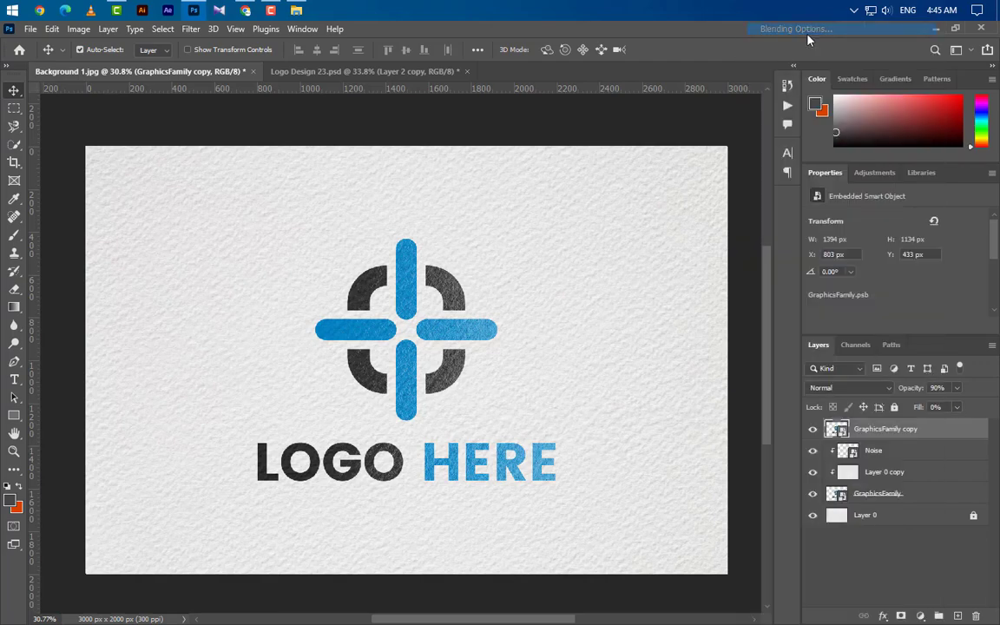
left_click(556, 190)
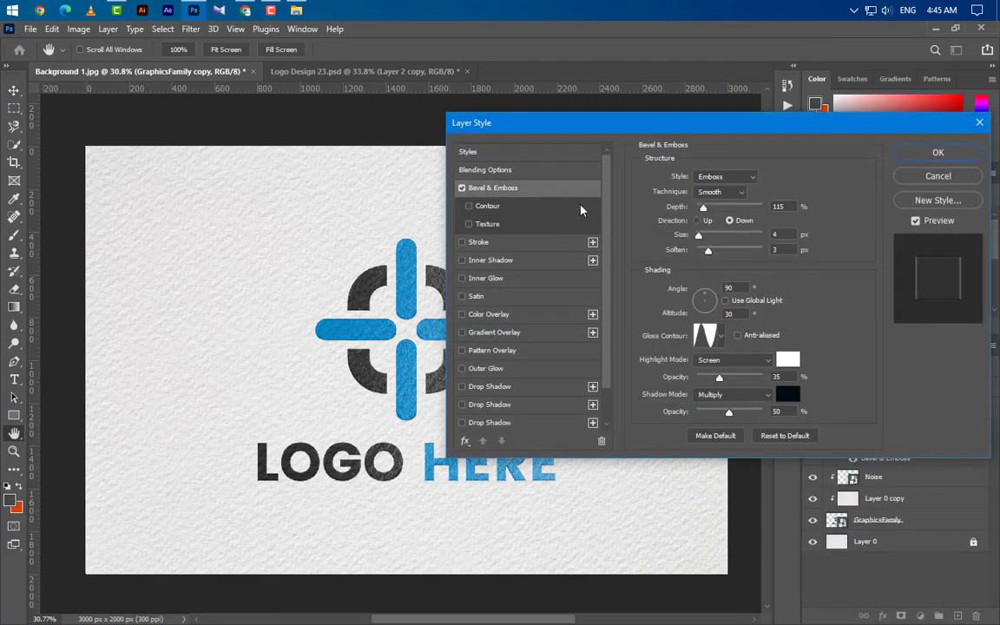
left_click(719, 178)
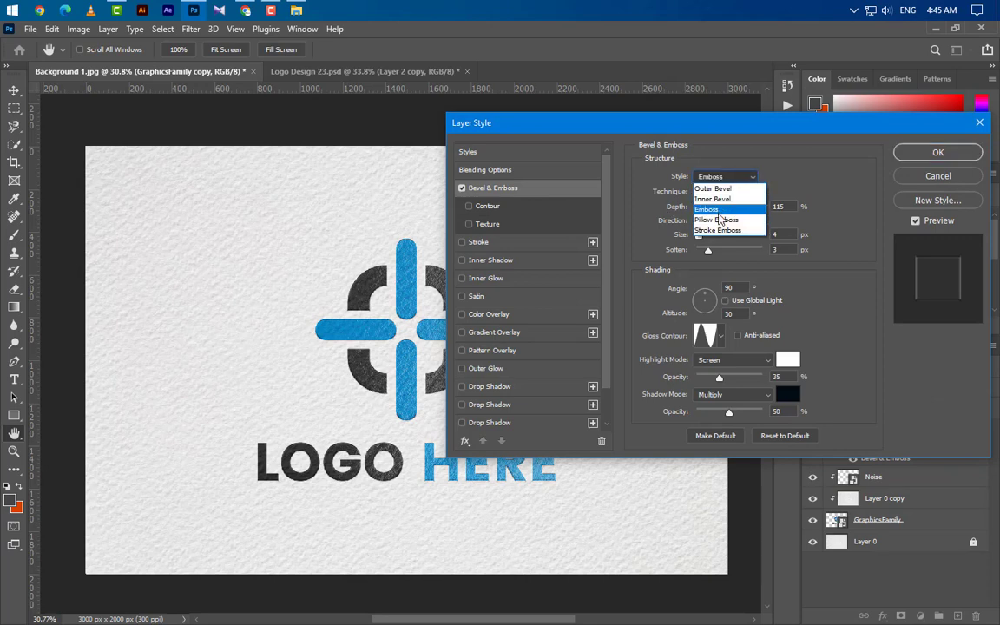
left_click(726, 211)
left_click(728, 193)
left_click(729, 203)
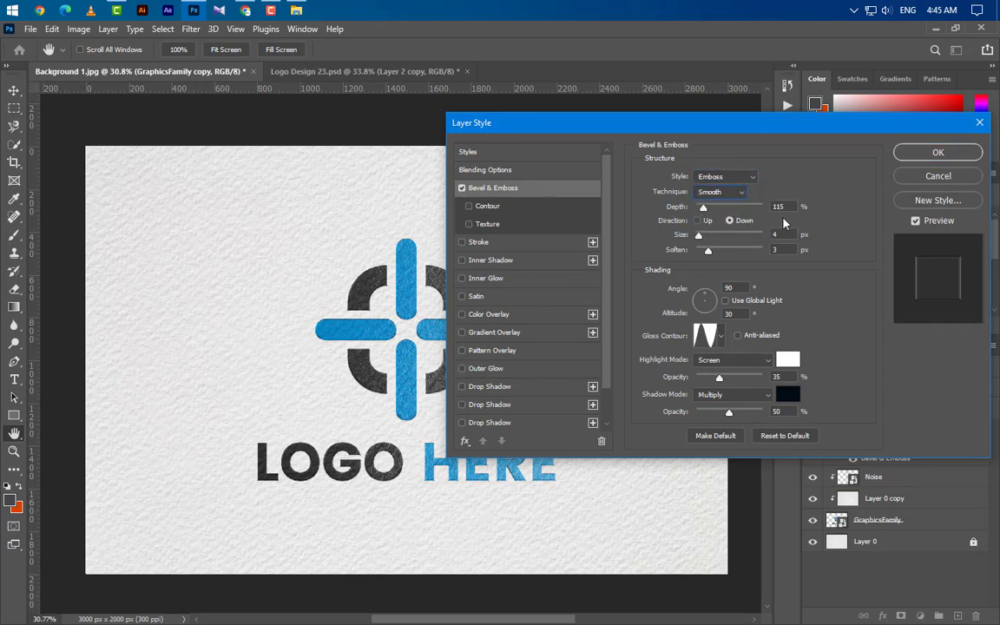
left_click(779, 207)
type("250")
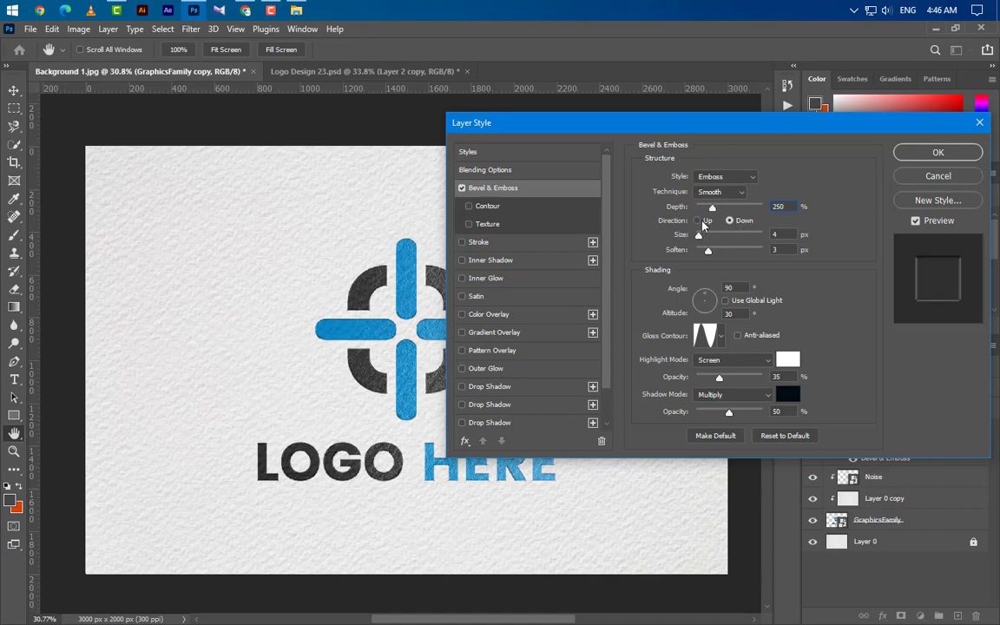
Set the bevel's direction to Up, its size to 6 px and its soften value to 10 px.
left_click(697, 221)
left_click(787, 235)
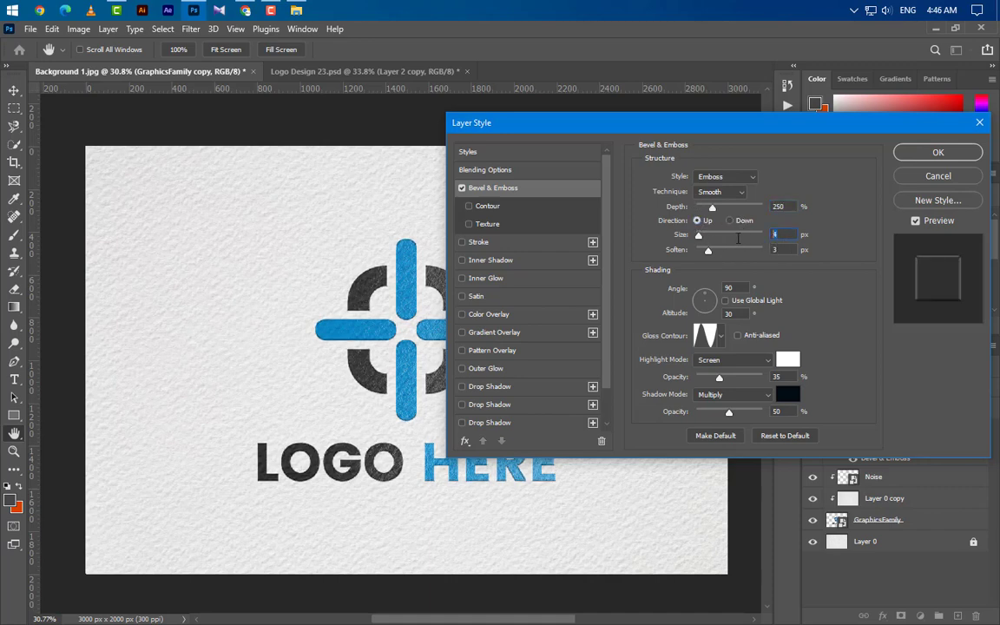
type("6")
type("10")
left_click_drag(782, 251, 699, 292)
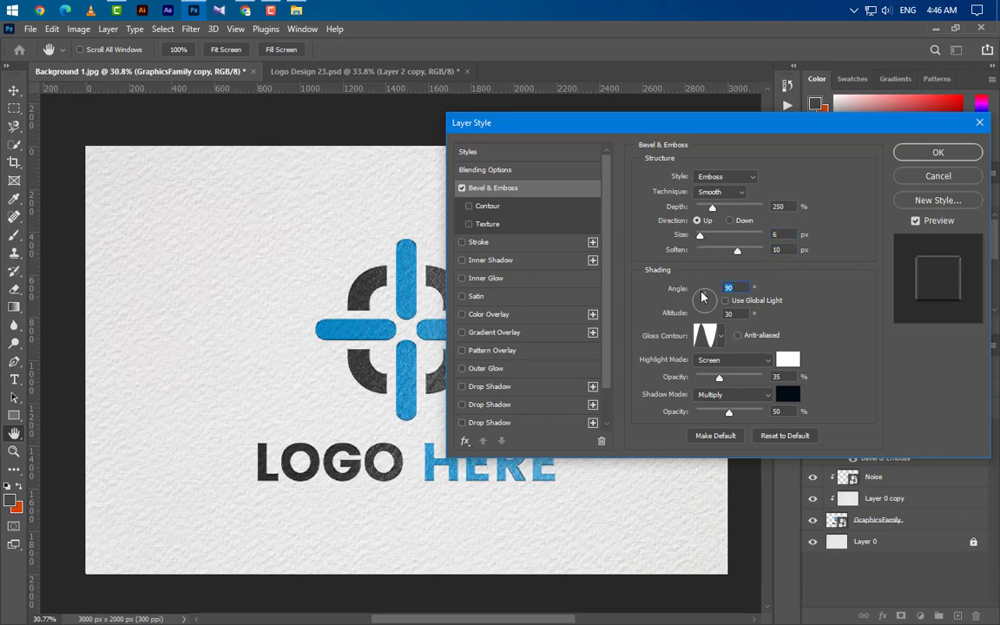
Set the bevel's shading angle to -170° and choose the linear diagonal gloss contour.
type("-170")
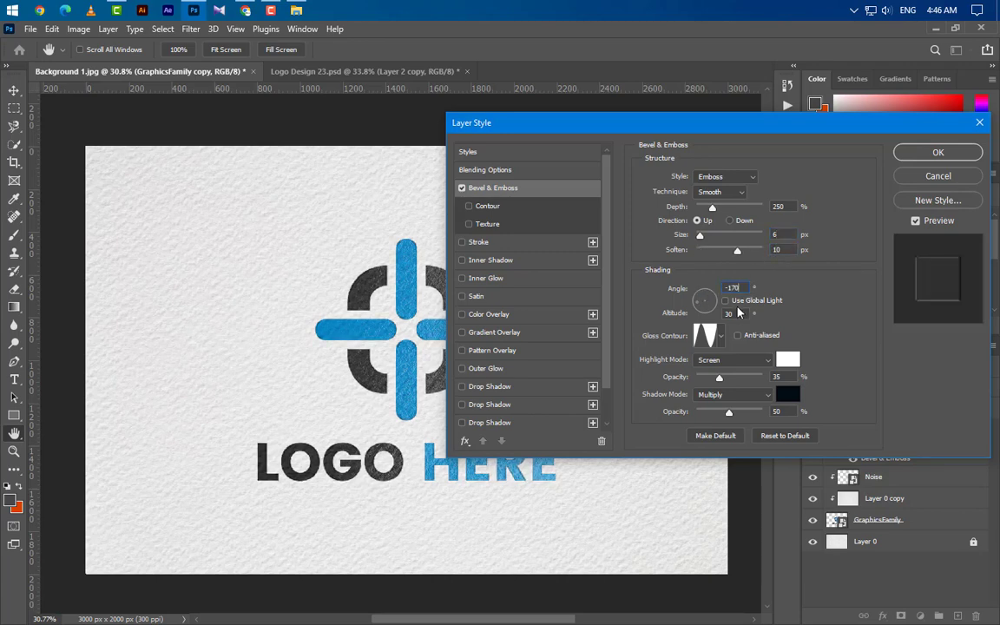
left_click(721, 336)
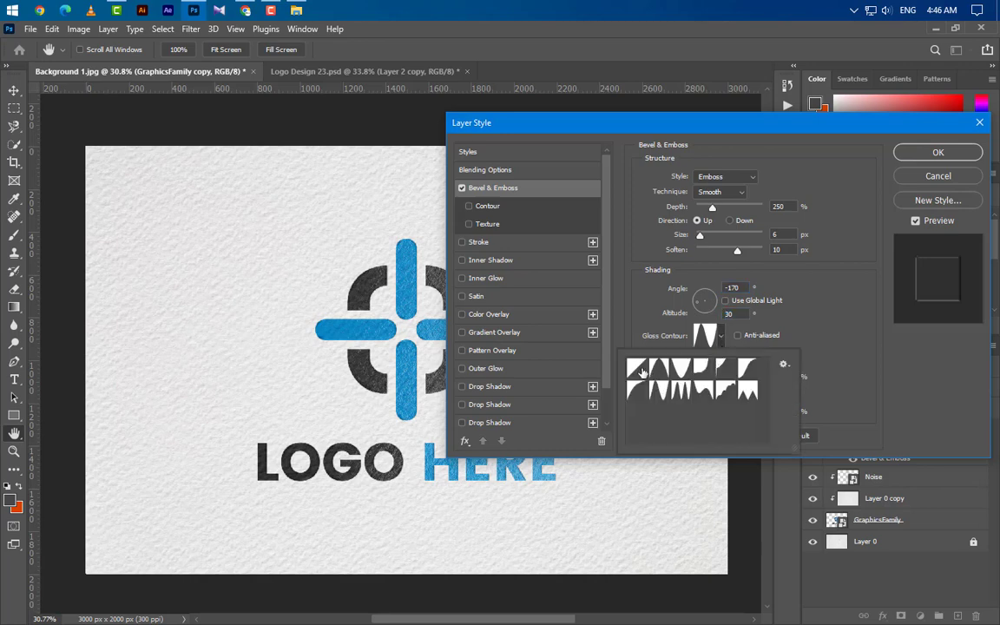
left_click(637, 368)
left_click(805, 330)
Set the bevel's highlight mode to Color Dodge with 15% opacity.
left_click(732, 360)
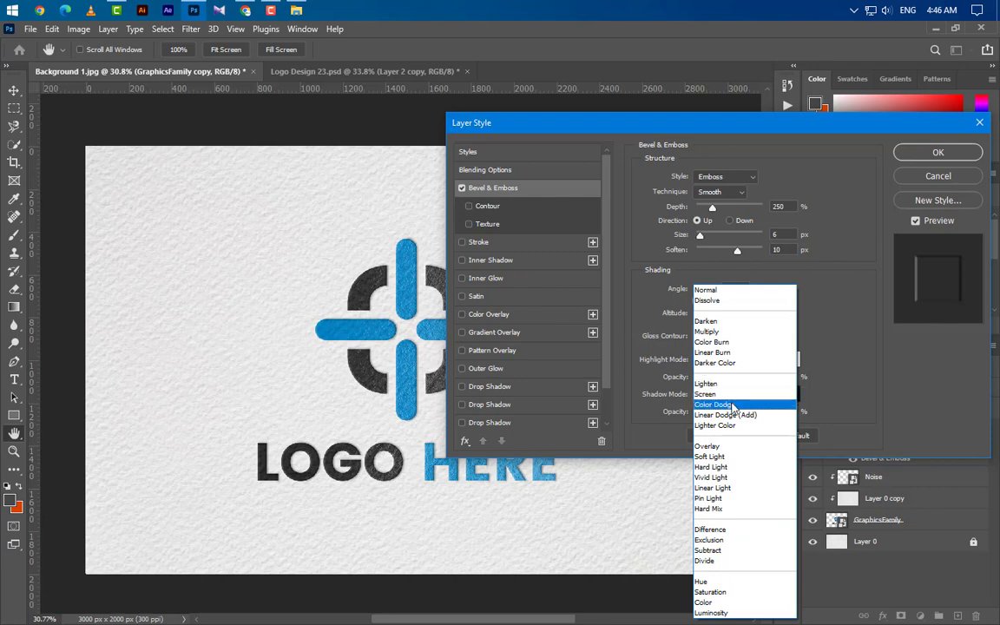
left_click(717, 405)
left_click_drag(787, 378, 752, 379)
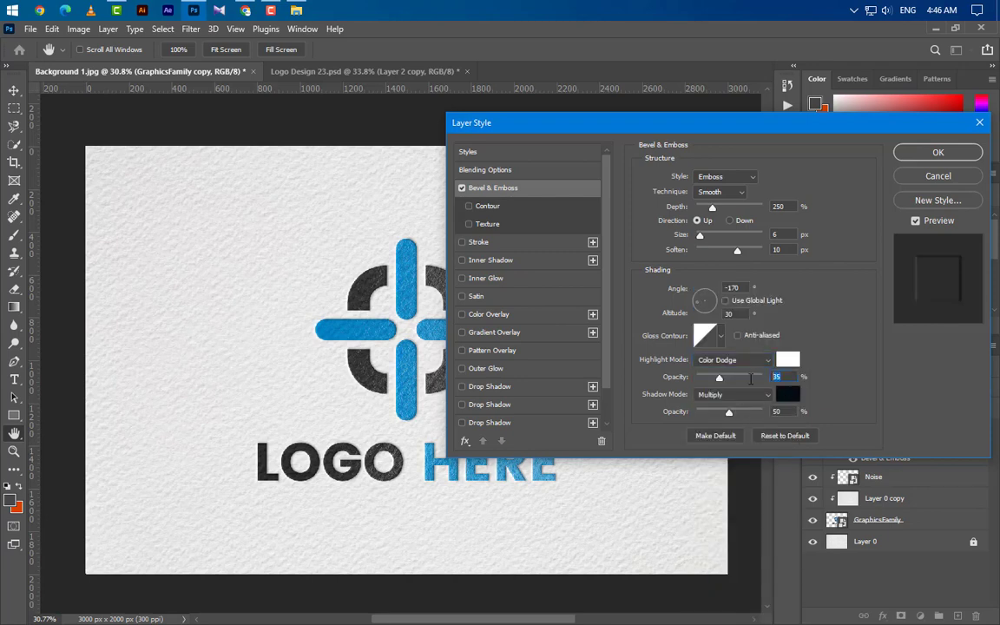
type("15")
Set the bevel's shadow mode to Linear Burn with colour #020002 and 35% opacity.
left_click(757, 399)
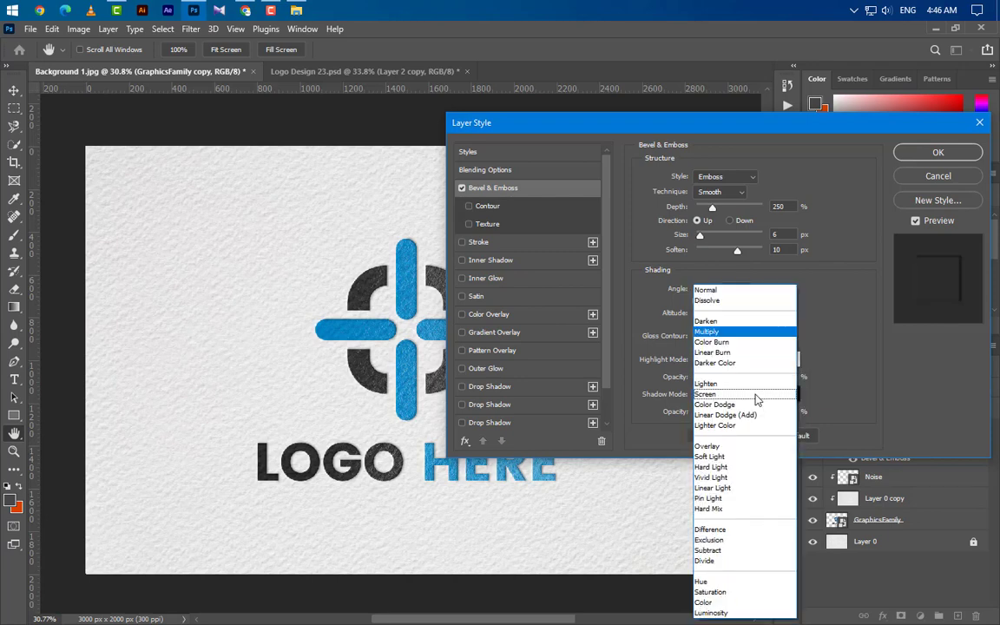
left_click(732, 359)
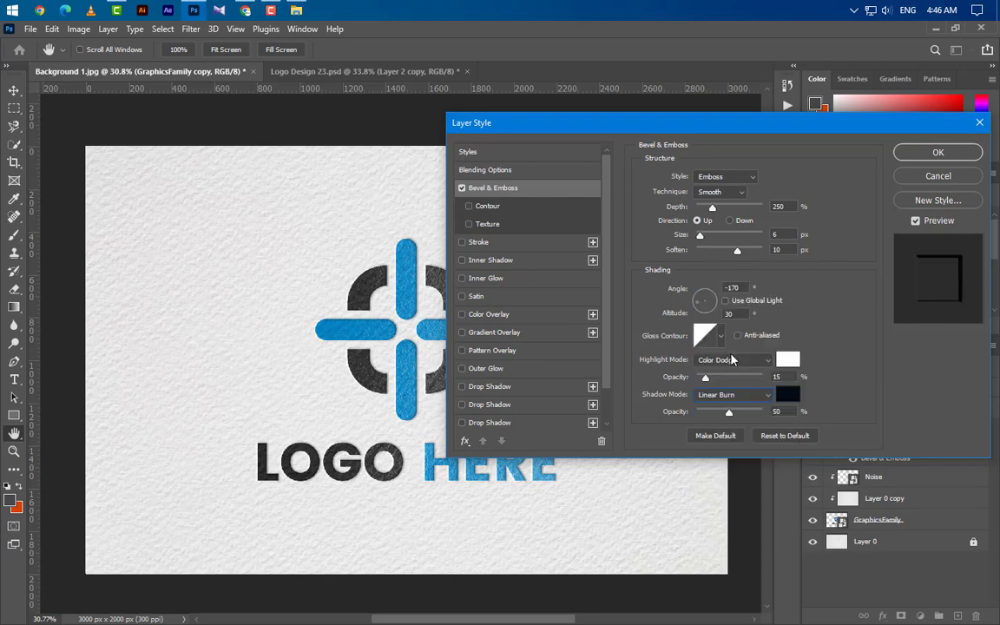
left_click(787, 395)
type("000000")
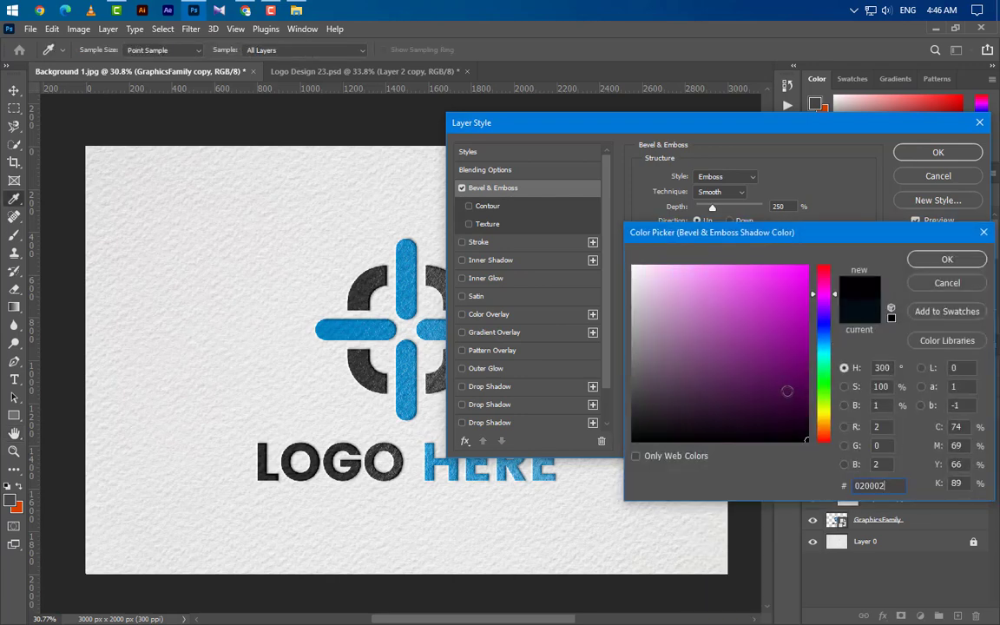
left_click(942, 258)
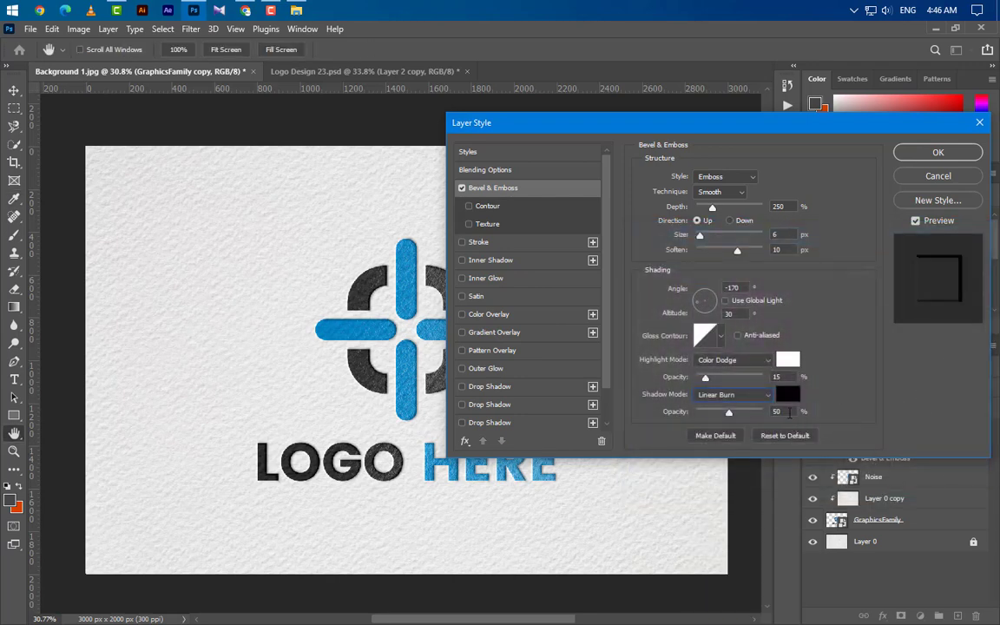
type("35")
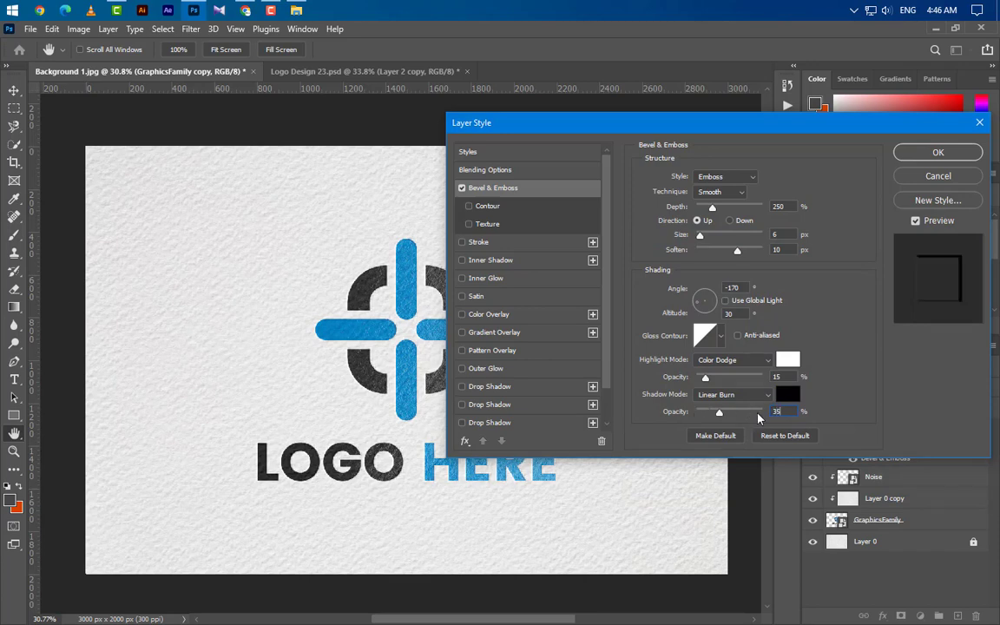
Enable an Inner Shadow on the logo copy with the Linear Burn blend mode and colour #020002.
key("Tab")
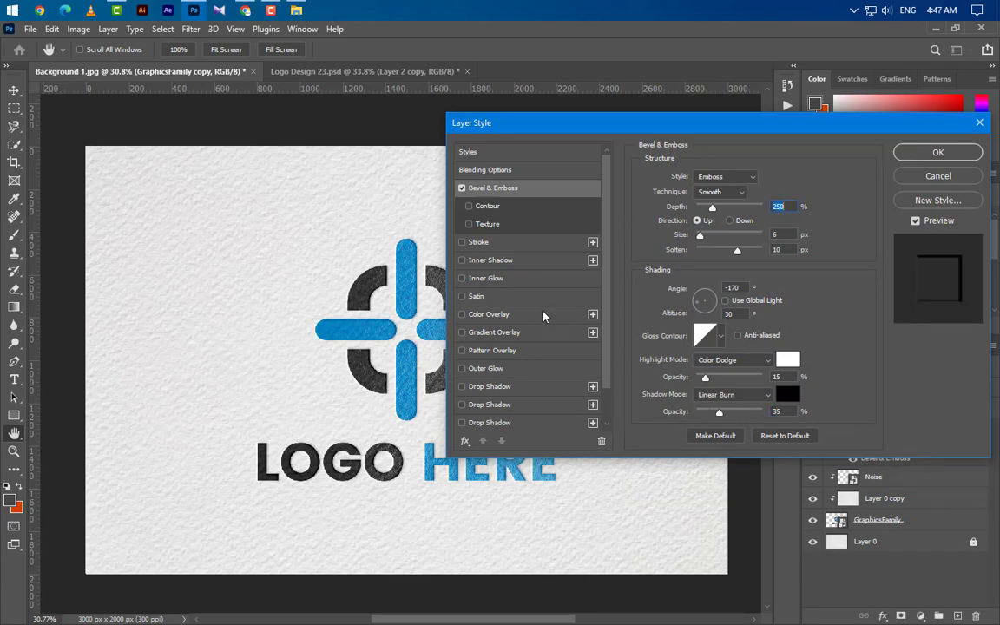
left_click(525, 262)
left_click(726, 178)
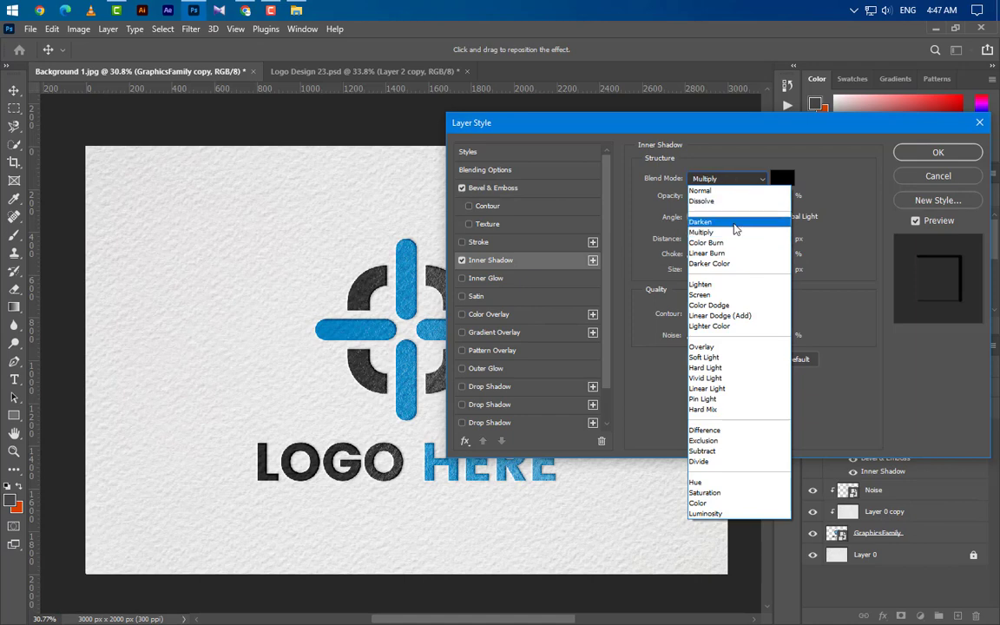
left_click(721, 253)
left_click(783, 180)
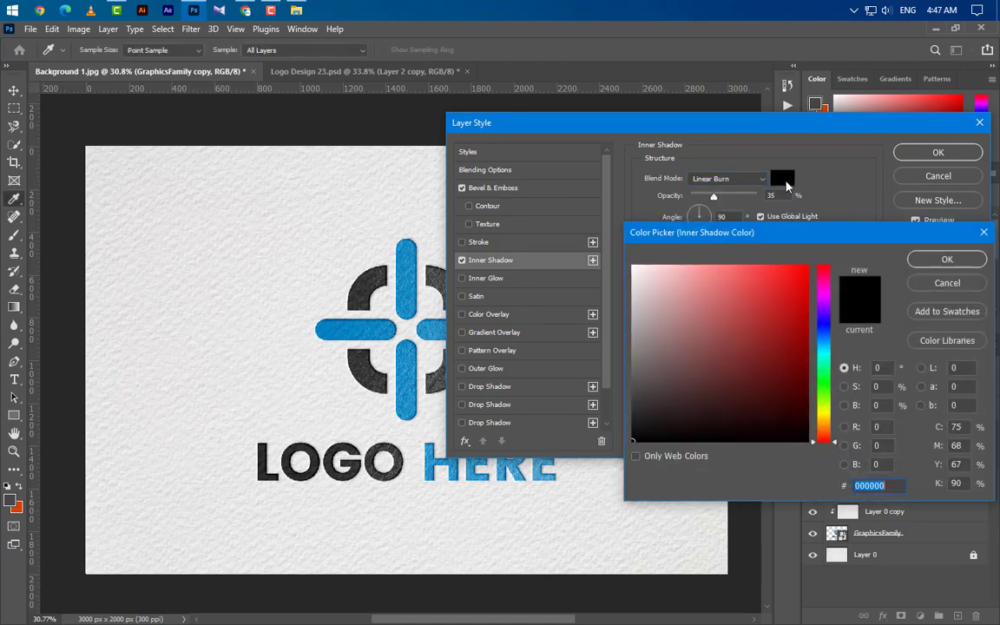
type("020002")
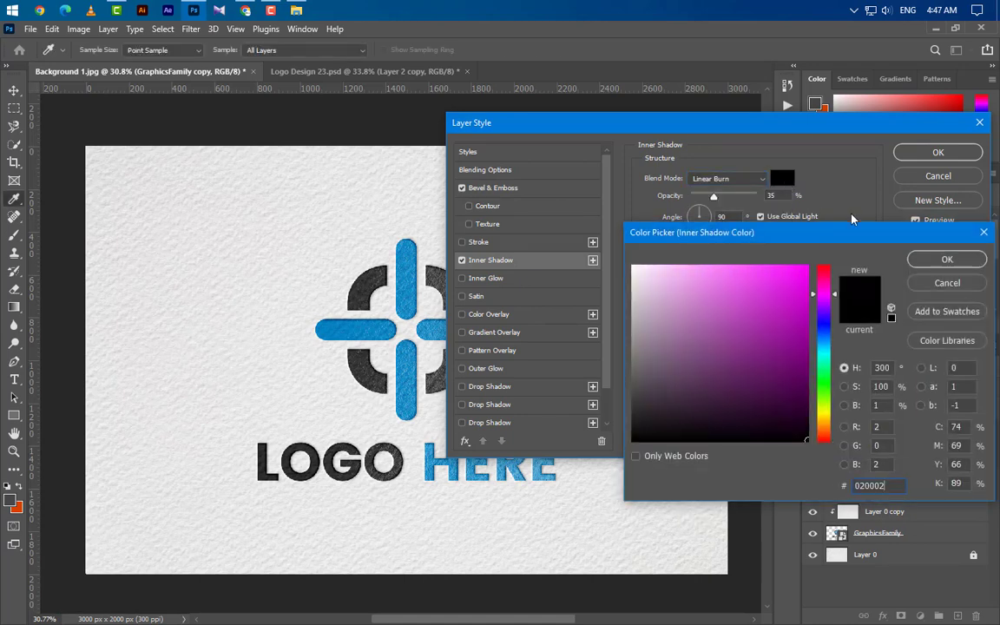
left_click(946, 260)
Set the inner shadow's opacity to 30%, turn off global light, and set its angle to 45° and size to 10 px.
left_click_drag(776, 197, 738, 206)
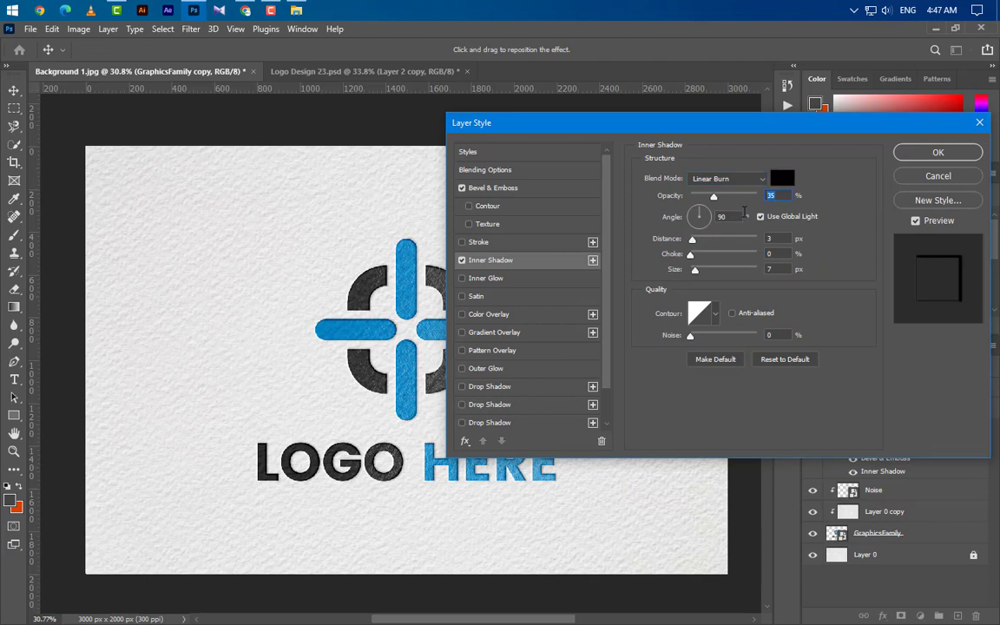
type("30")
left_click(760, 217)
key("shift+Tab")
type("45")
left_click_drag(776, 239, 745, 272)
type("10")
key("Tab")
key("Tab")
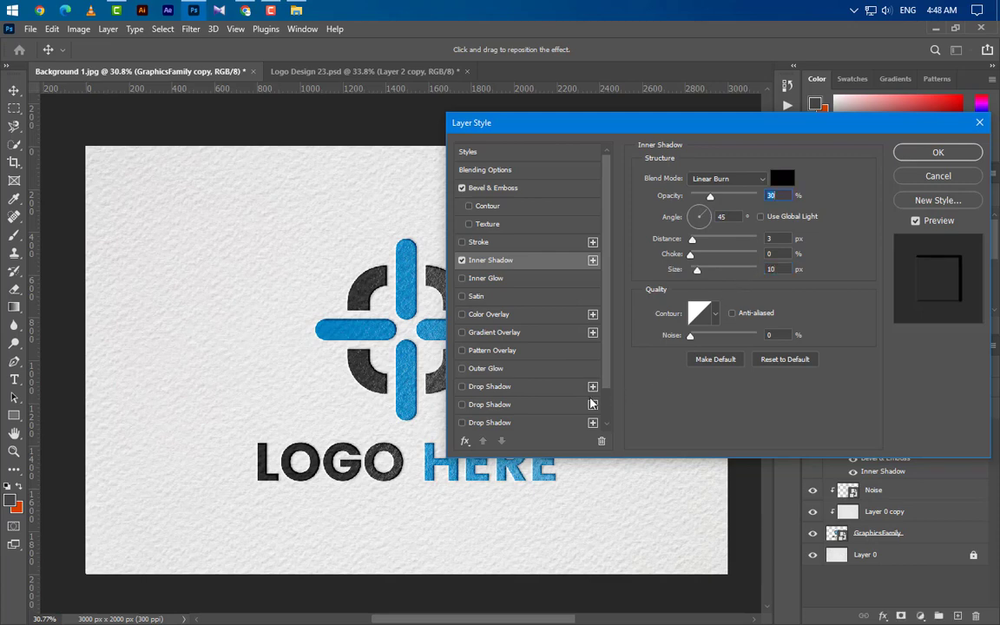
Enable the first Drop Shadow with colour #ffffff and the Color Dodge blend mode.
left_click(552, 391)
left_click(781, 178)
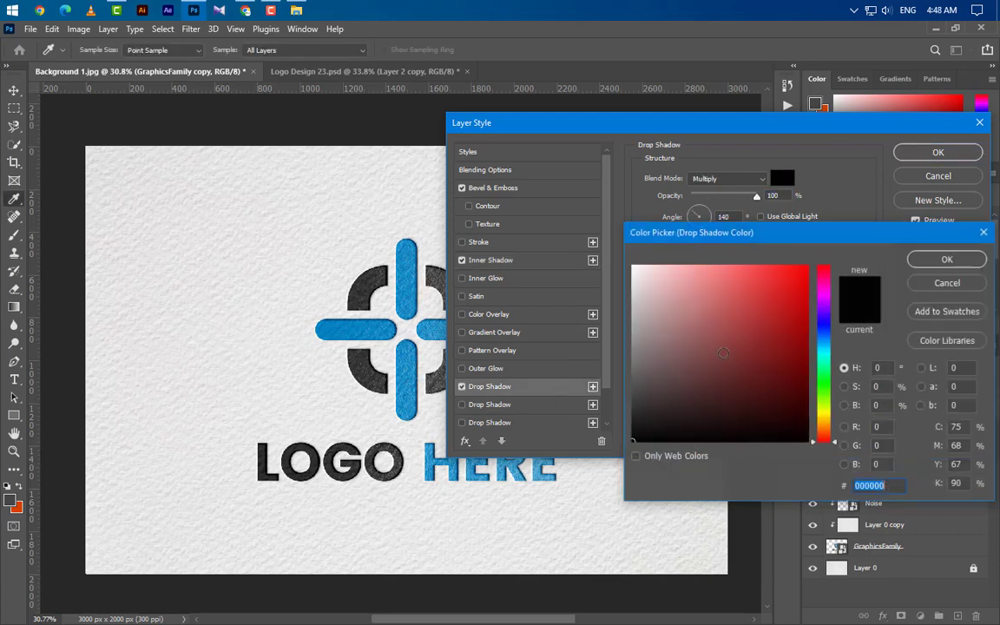
type("ffffff")
left_click(945, 260)
left_click(712, 179)
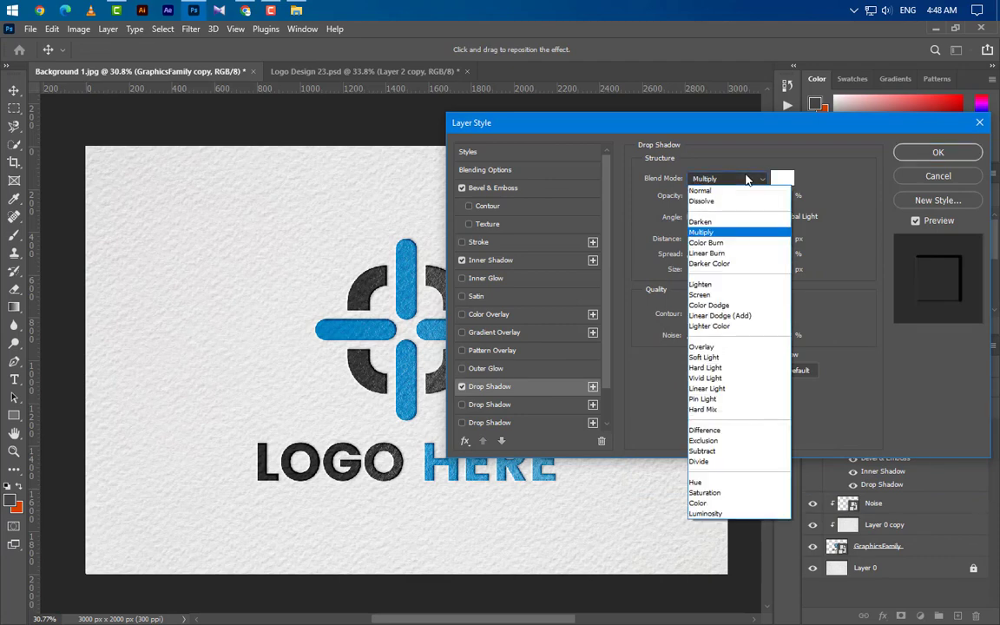
left_click(708, 305)
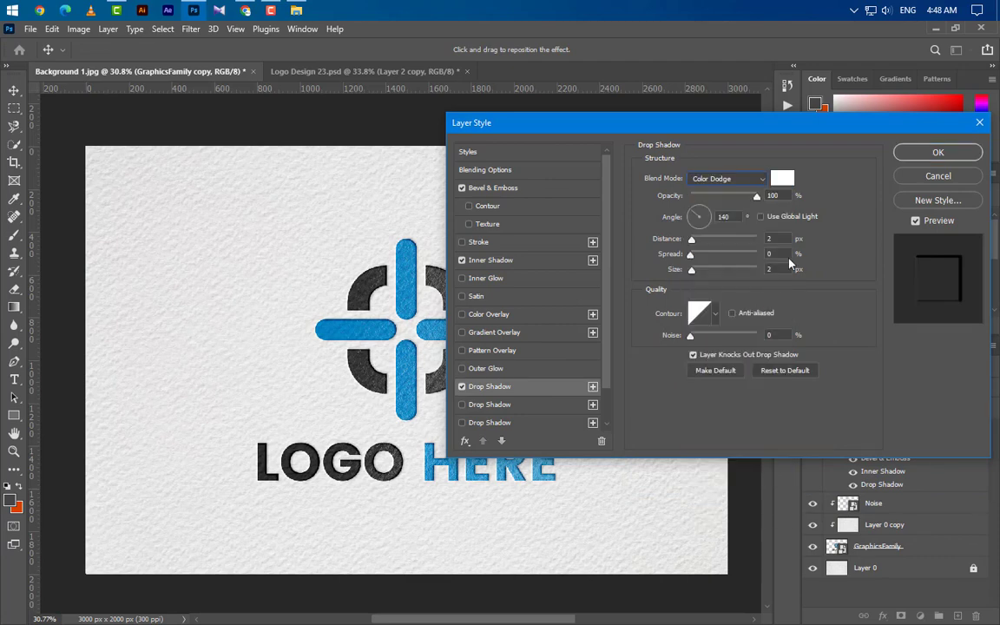
Set the first drop shadow's opacity to 35%, angle to 35° and distance to 5 px.
double_click(783, 196)
type("35")
double_click(734, 218)
type("3")
type("5")
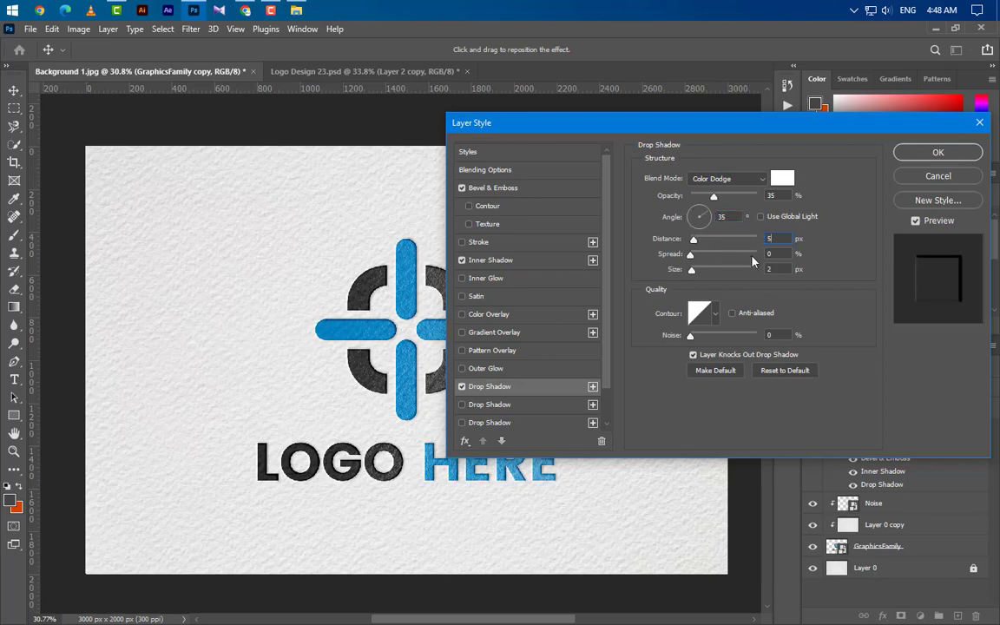
left_click(741, 272)
Enable the second Drop Shadow with the Color Dodge blend mode and colour #ffffff.
left_click(558, 407)
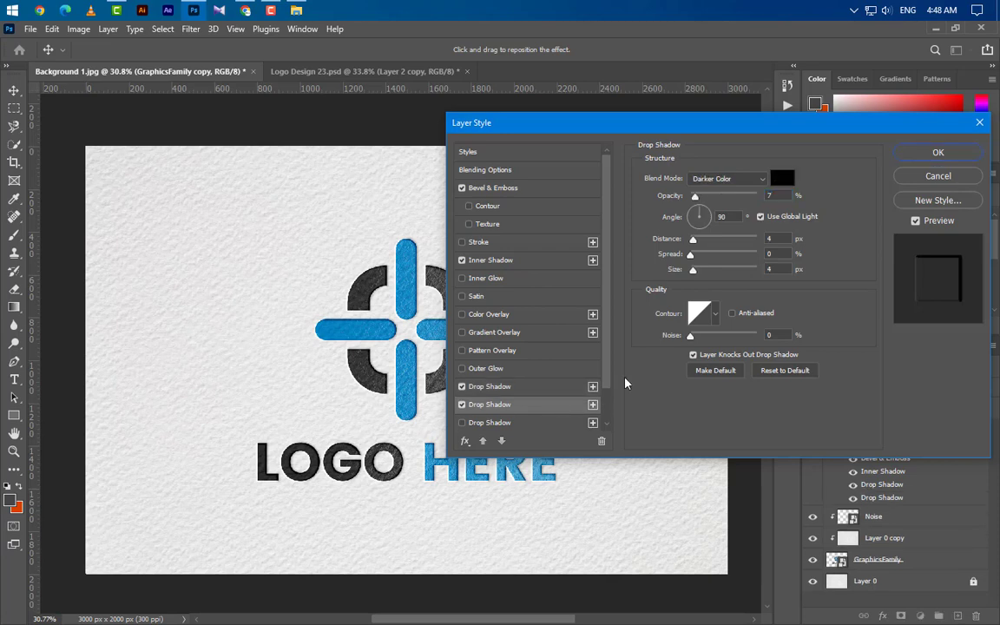
left_click(728, 178)
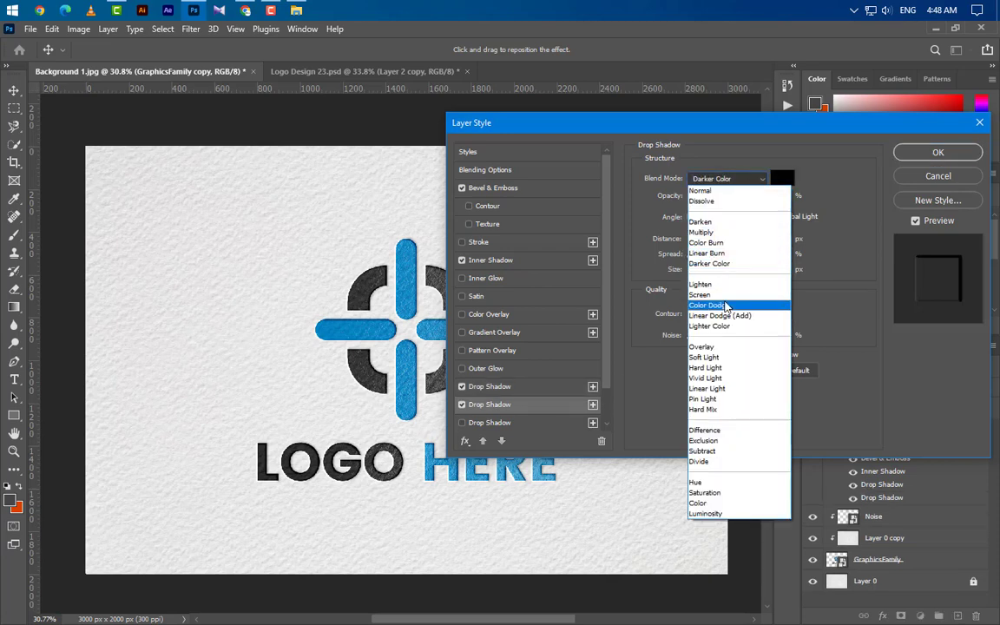
left_click(721, 305)
left_click(786, 182)
type("ffffff")
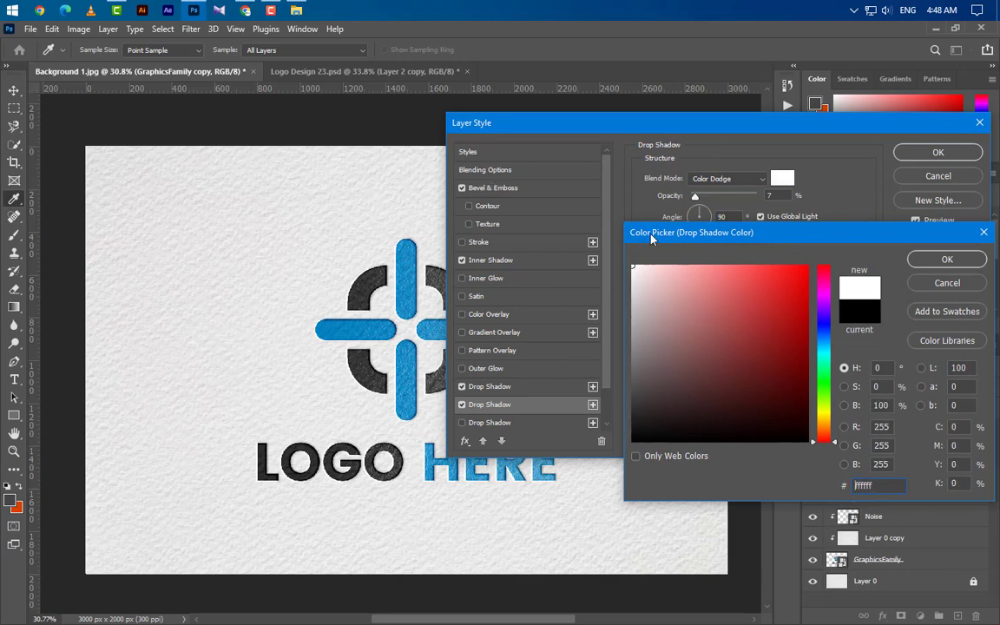
key("Return")
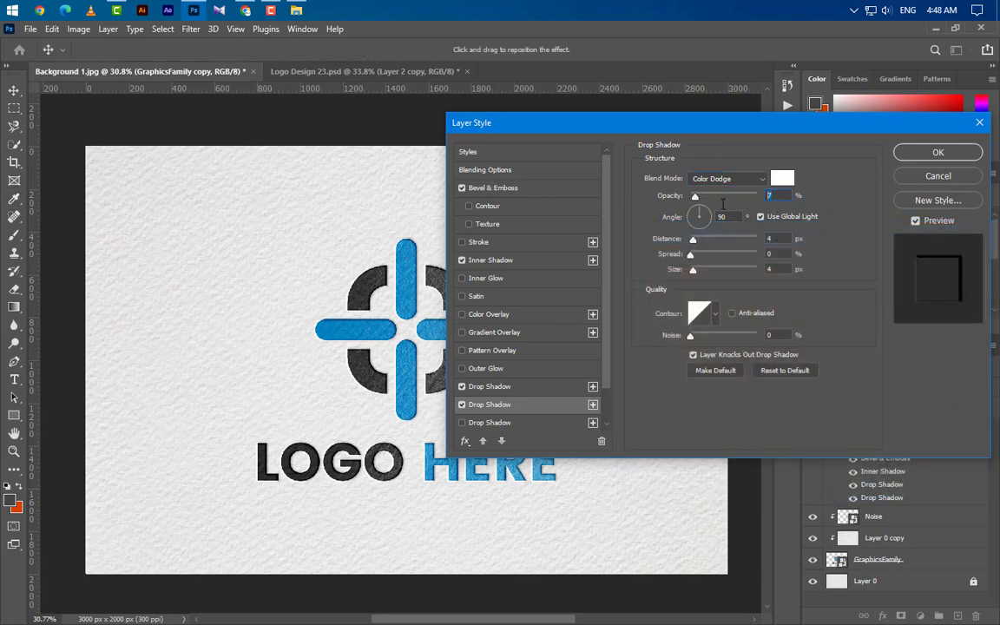
Set the second drop shadow's opacity to 20%, turn off its global light and change its angle.
type("20")
left_click(760, 218)
left_click_drag(735, 218, 684, 226)
type("-1")
type("3")
key("Tab")
Enable the third Drop Shadow with the Linear Burn blend mode and colour #020002.
left_click(530, 424)
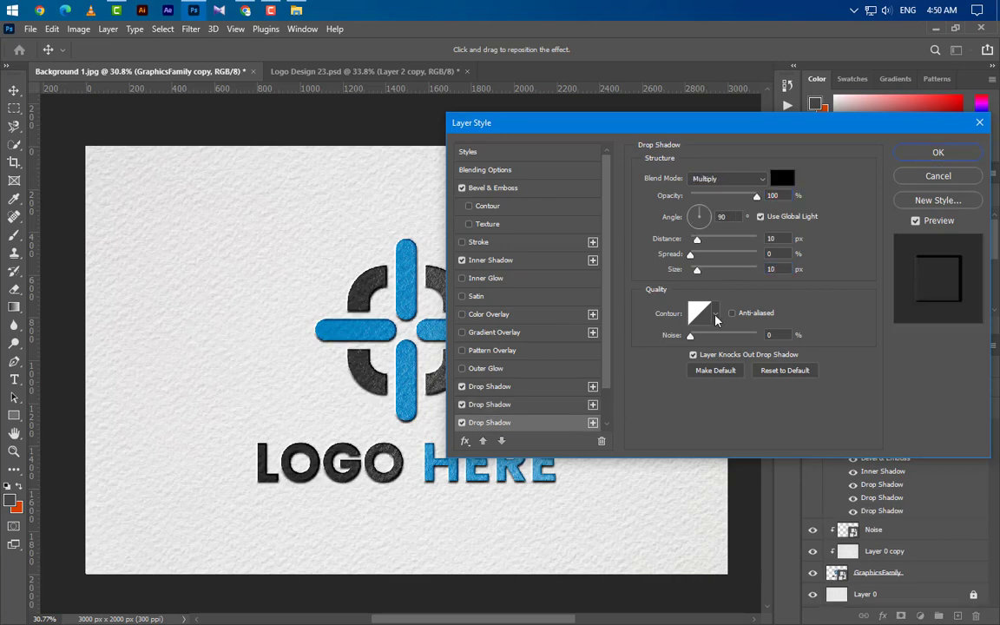
left_click(728, 179)
left_click(723, 252)
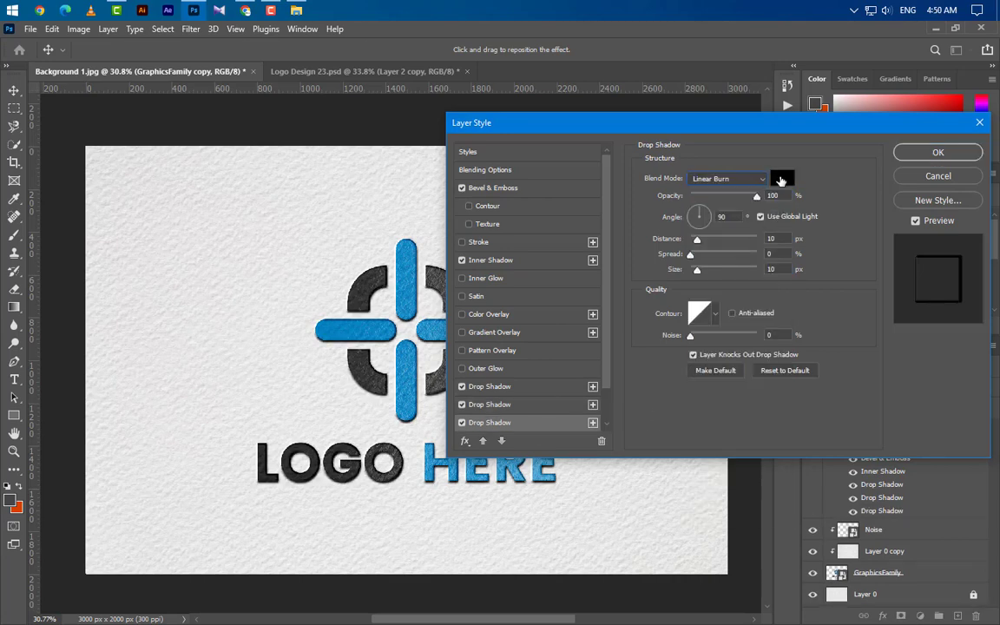
left_click(781, 180)
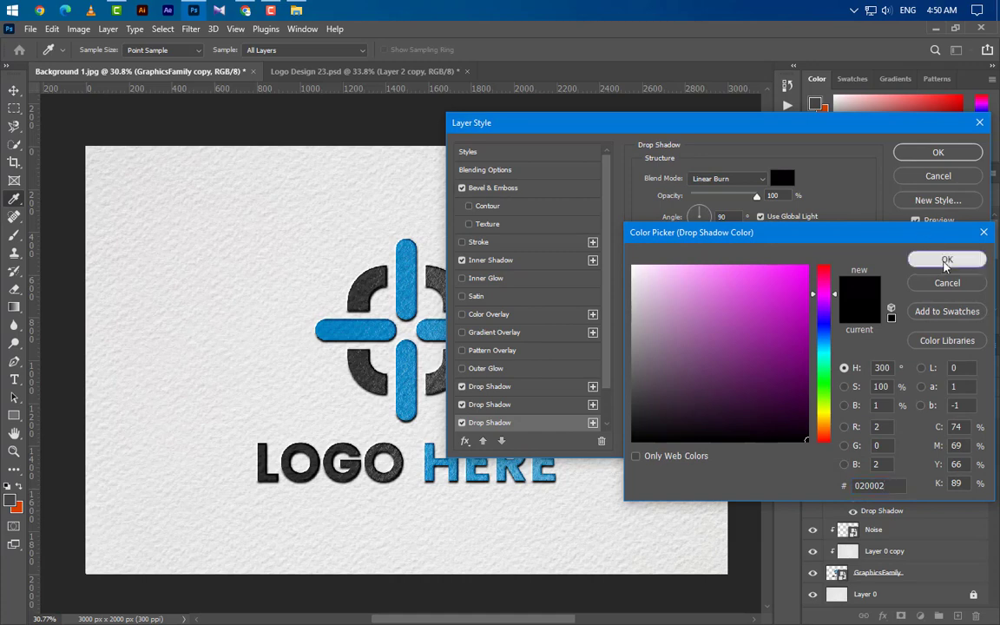
left_click(947, 260)
Set the third drop shadow's opacity to 25%, turn off its global light and set its angle to -135°.
double_click(776, 196)
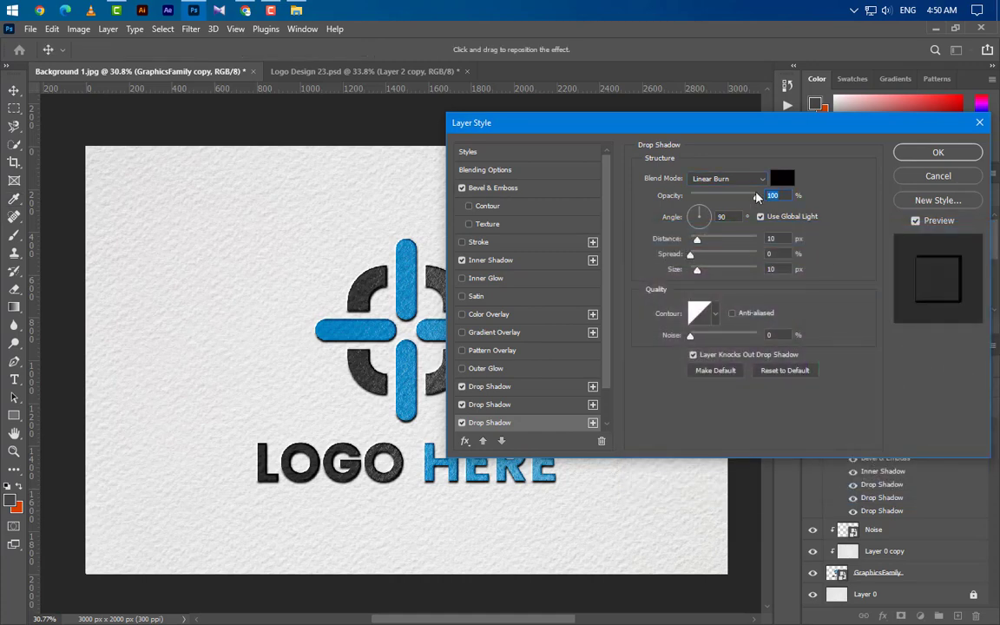
type("25")
left_click(762, 218)
left_click_drag(730, 218, 697, 226)
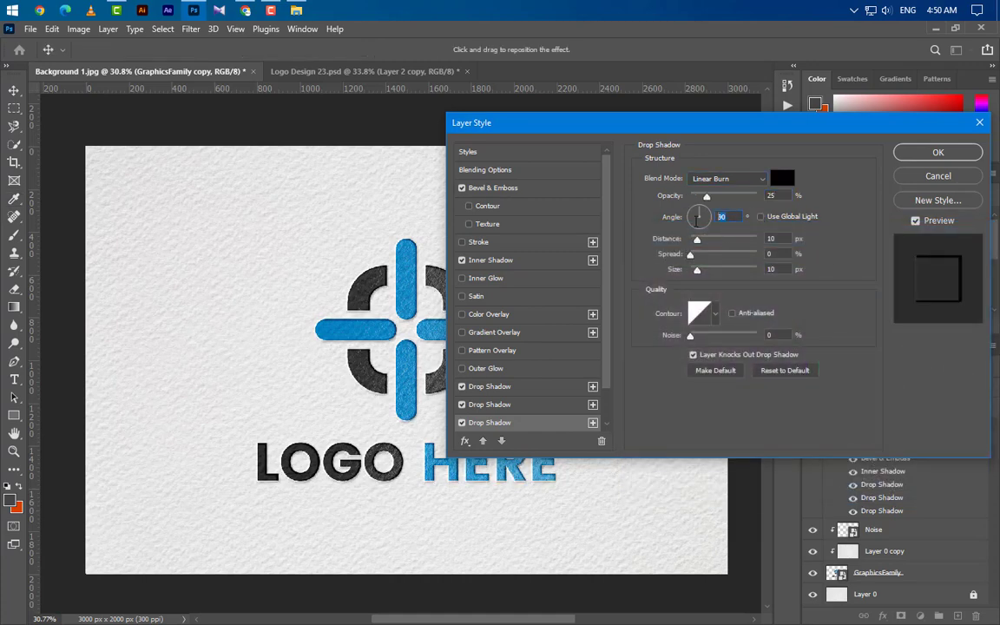
type("-135")
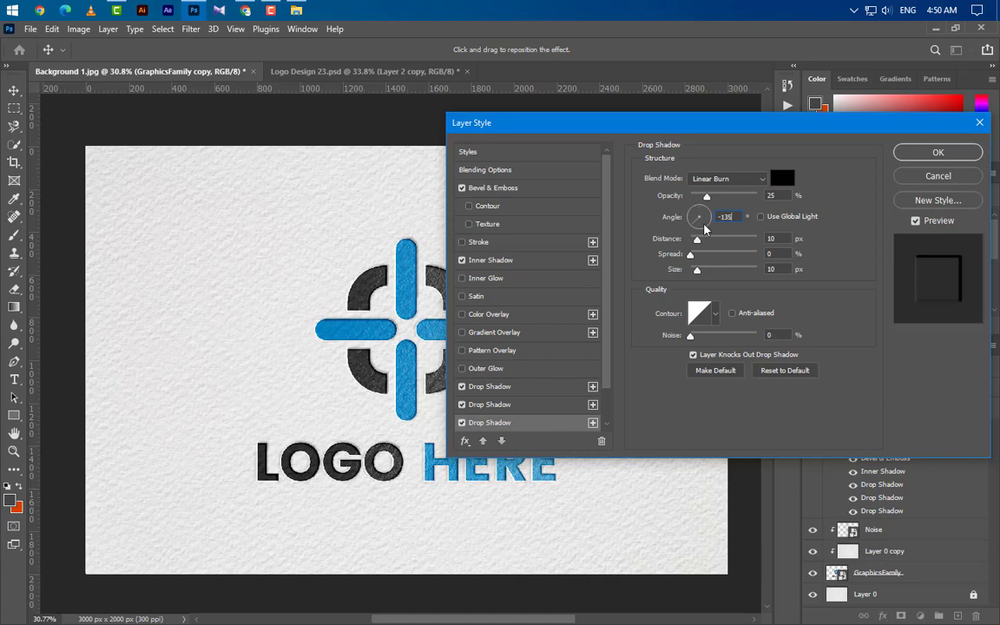
Set the third drop shadow's distance to 8 px, adjust its size, and apply the layer style.
key("Tab")
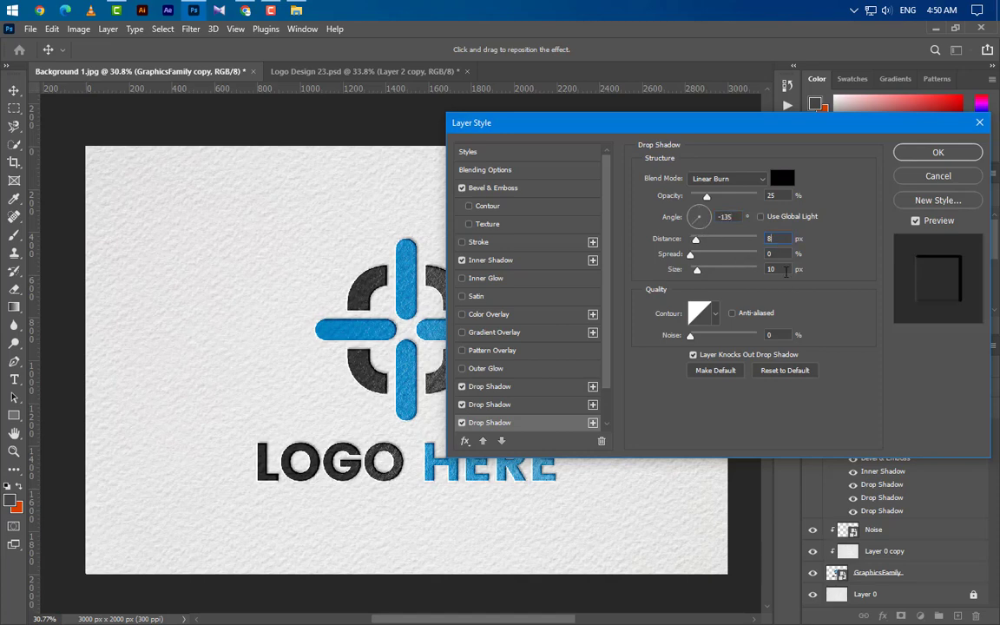
type("8")
key("Tab")
key("Tab")
type("1")
left_click(938, 152)
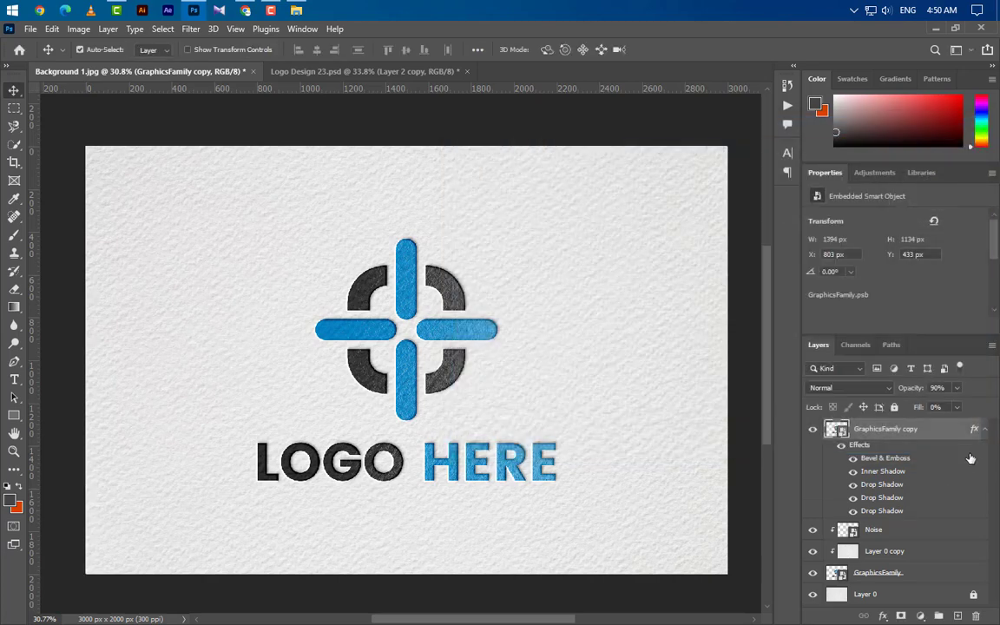
Duplicate the GraphicsFamily copy layer with its effects and set the duplicate's opacity to 50%.
left_click(984, 429)
right_click(944, 434)
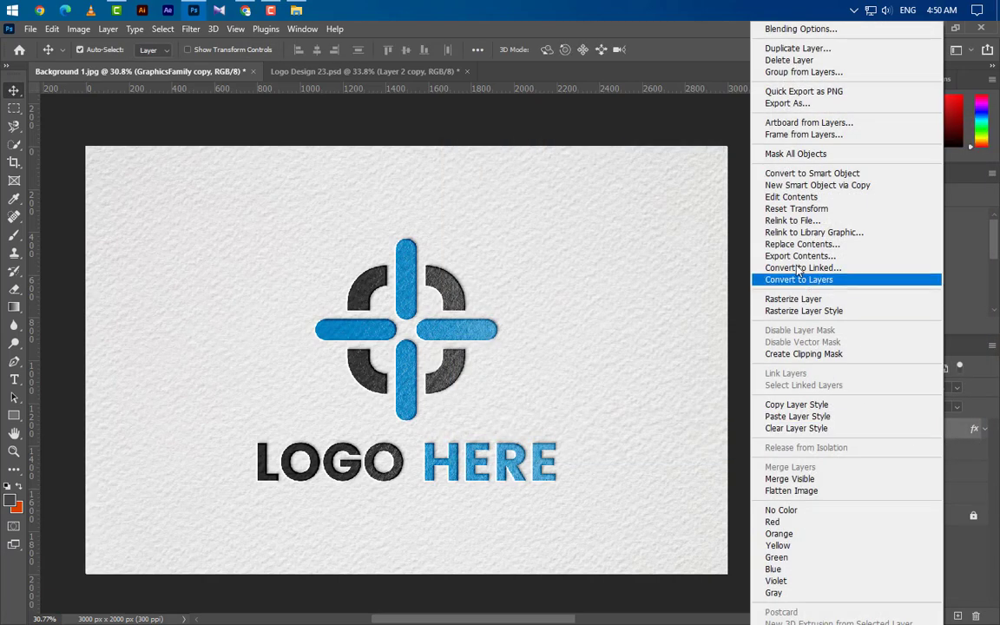
left_click(798, 49)
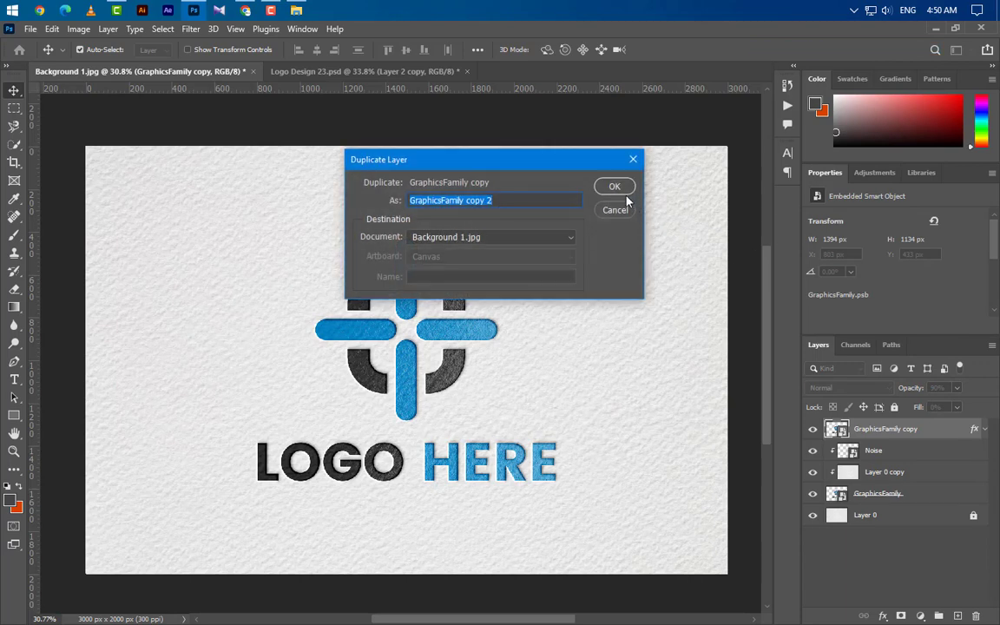
left_click(608, 189)
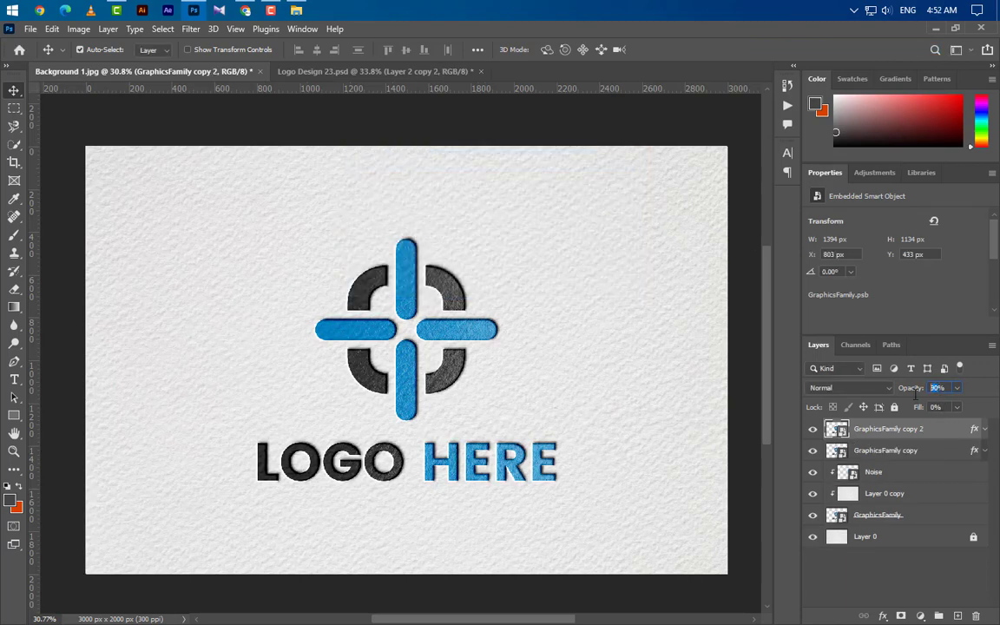
type("50")
key("Return")
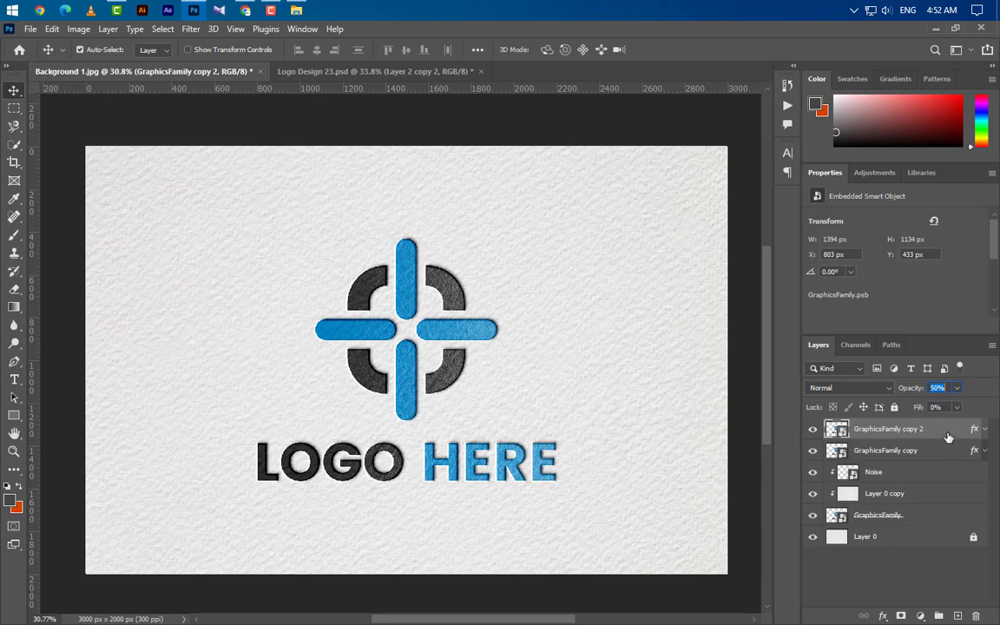
Duplicate the 50% opacity logo layer, GraphicsFamily copy 2, within the same document.
right_click(855, 431)
left_click(833, 48)
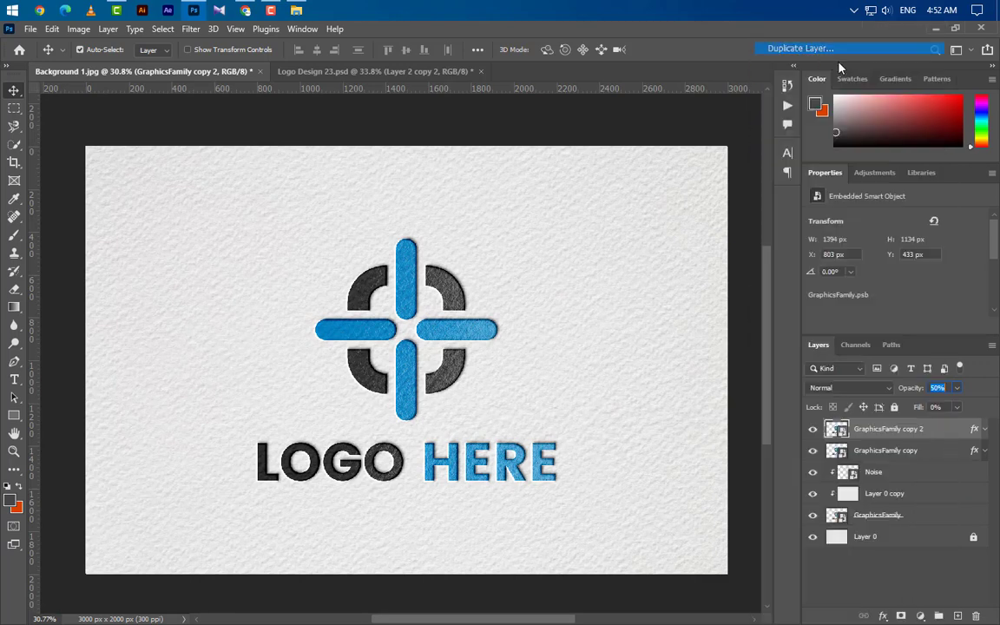
left_click(611, 187)
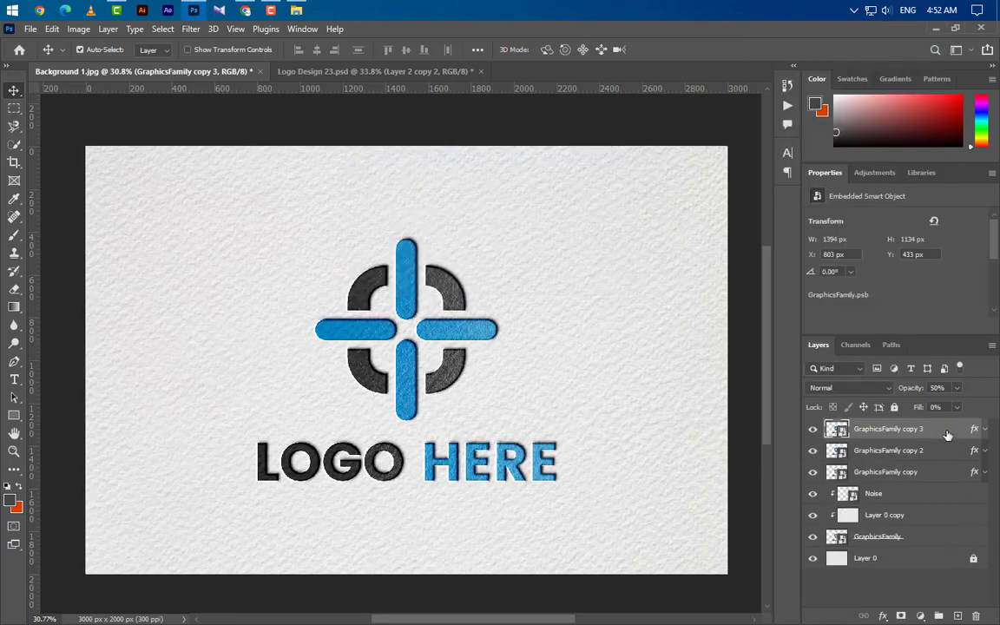
In the topmost logo copy's Bevel & Emboss effect, set the depth to 200% and the size to 15 px.
left_click(985, 429)
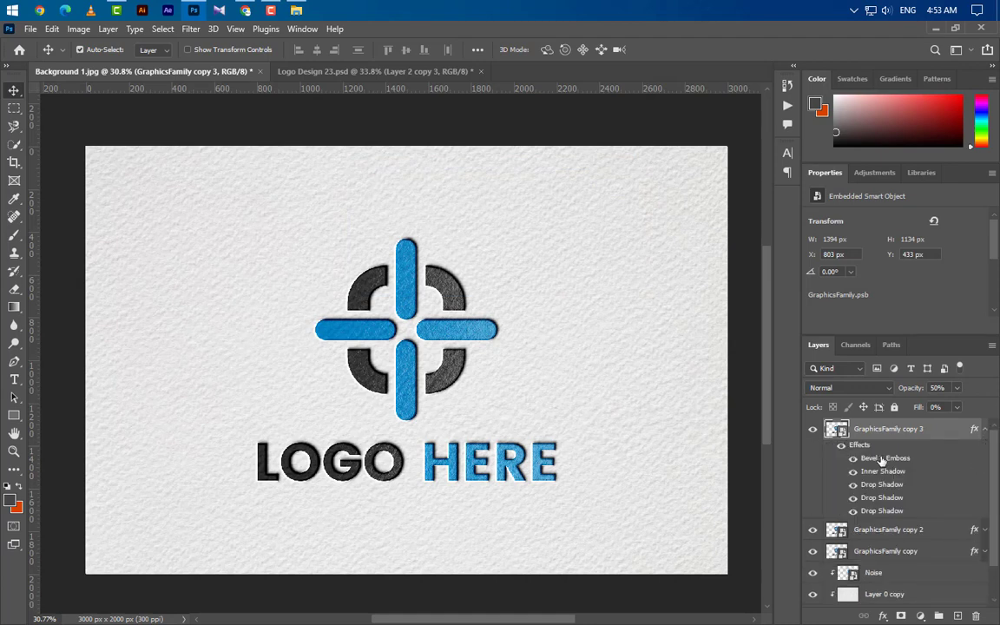
double_click(883, 459)
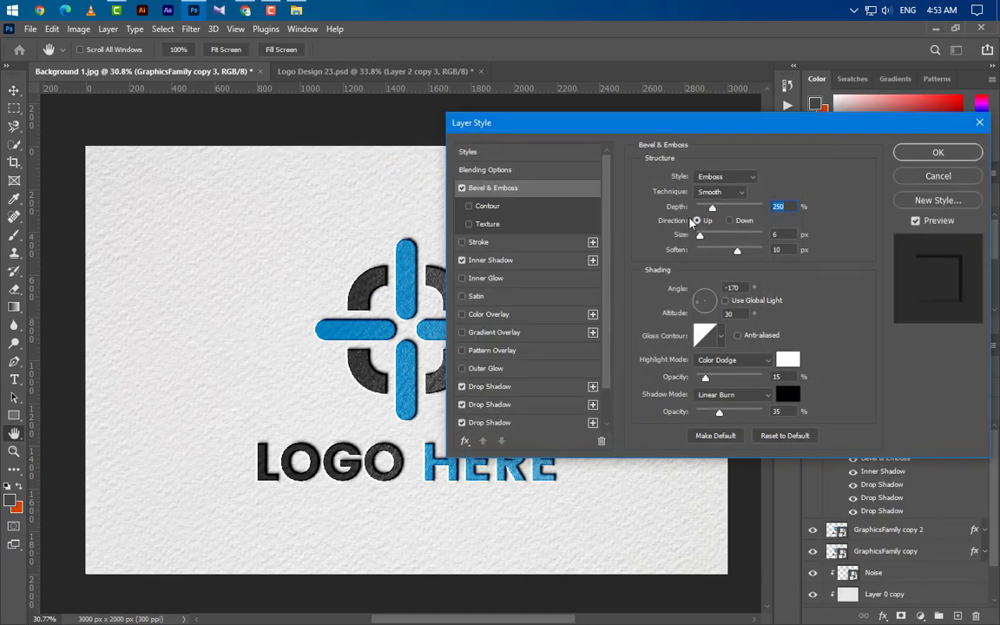
left_click(736, 177)
left_click(715, 201)
left_click_drag(791, 208, 743, 205)
type("200")
left_click_drag(788, 237, 755, 241)
type("15")
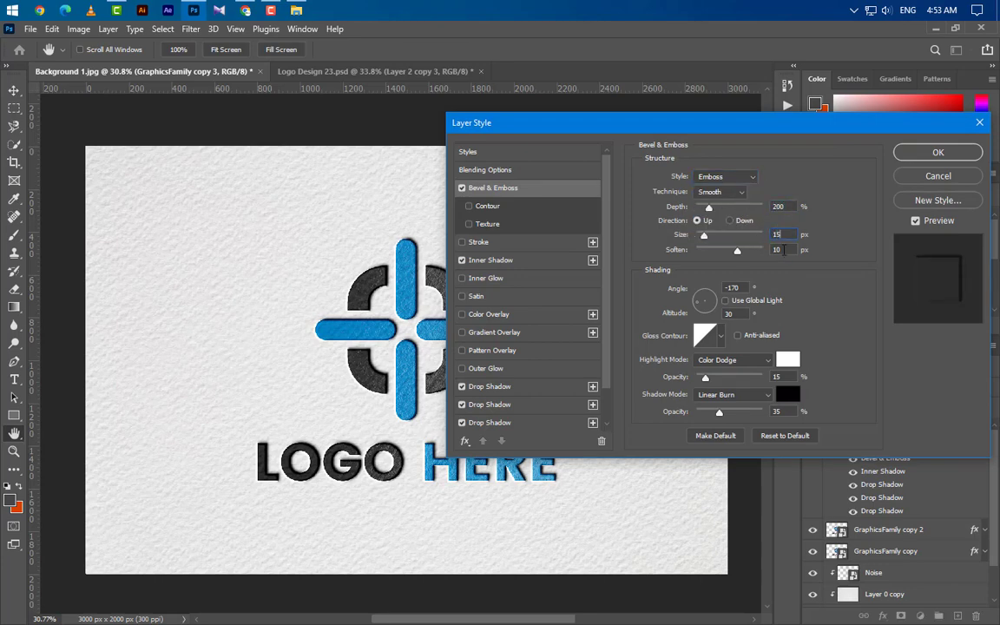
Set the topmost copy's bevel soften value to 15 px and its shading angle to -180°.
key("Tab")
type("15-180")
key("Tab")
Set the bevel's highlight mode to Screen at 60% opacity and its shadow opacity to 6%.
left_click(731, 362)
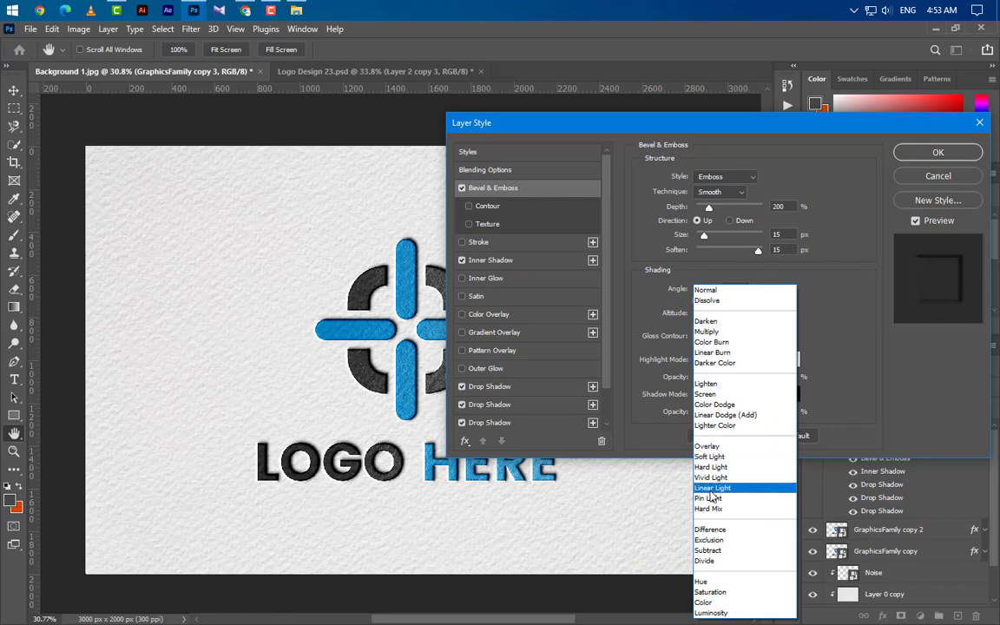
left_click(705, 395)
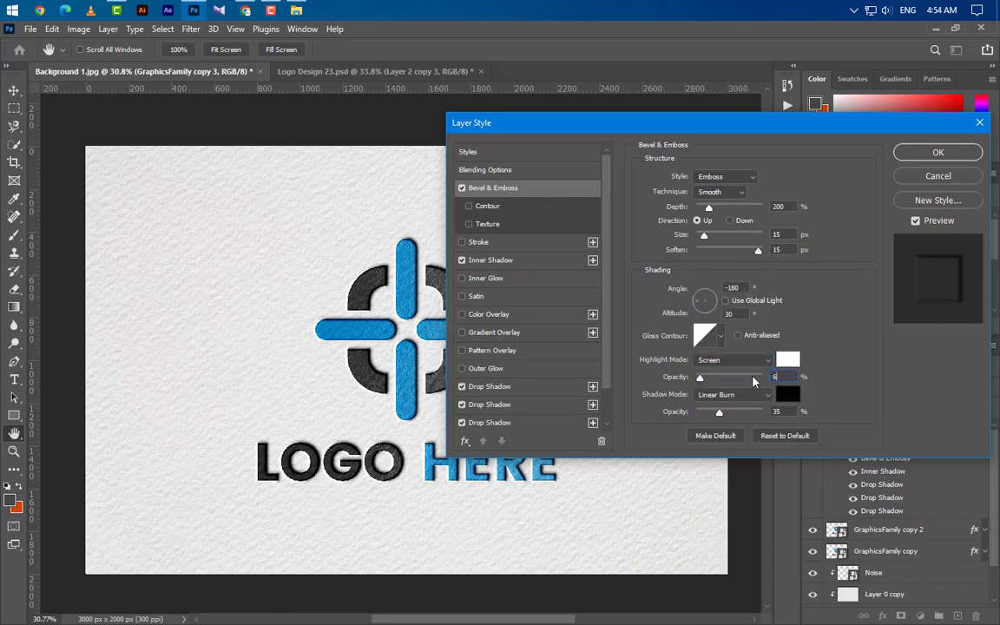
type("60")
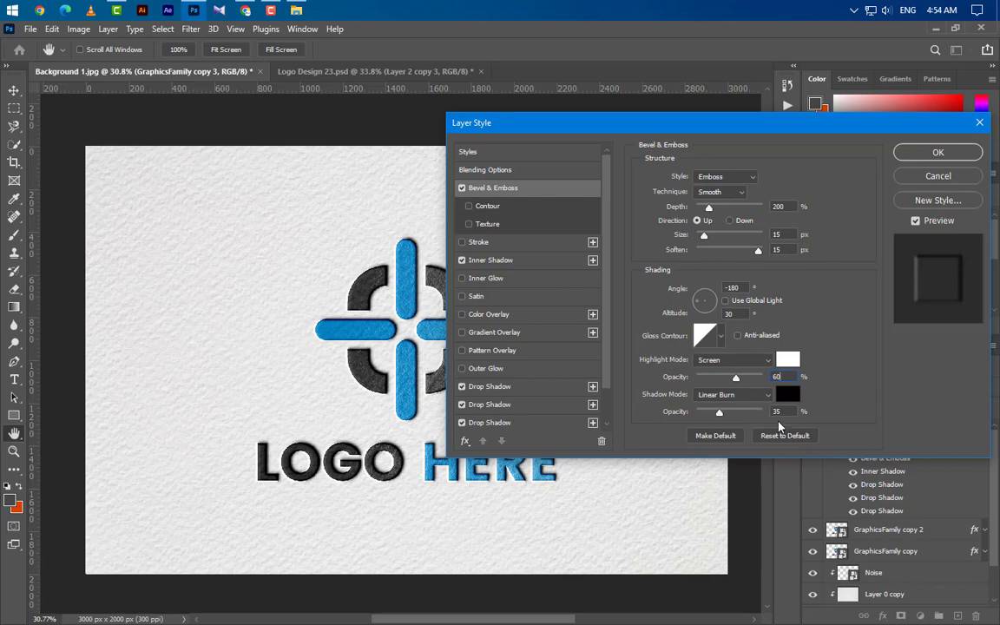
key("Tab")
type("6")
key("Tab")
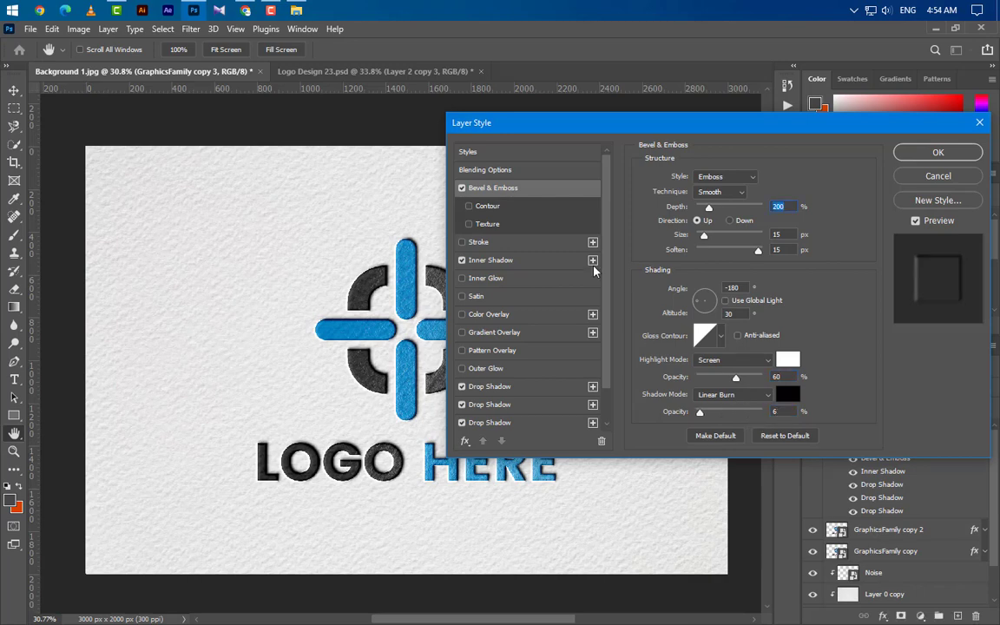
Set the topmost logo copy's inner shadow to 6% opacity, a 155° angle and a size of 7 px.
left_click(524, 262)
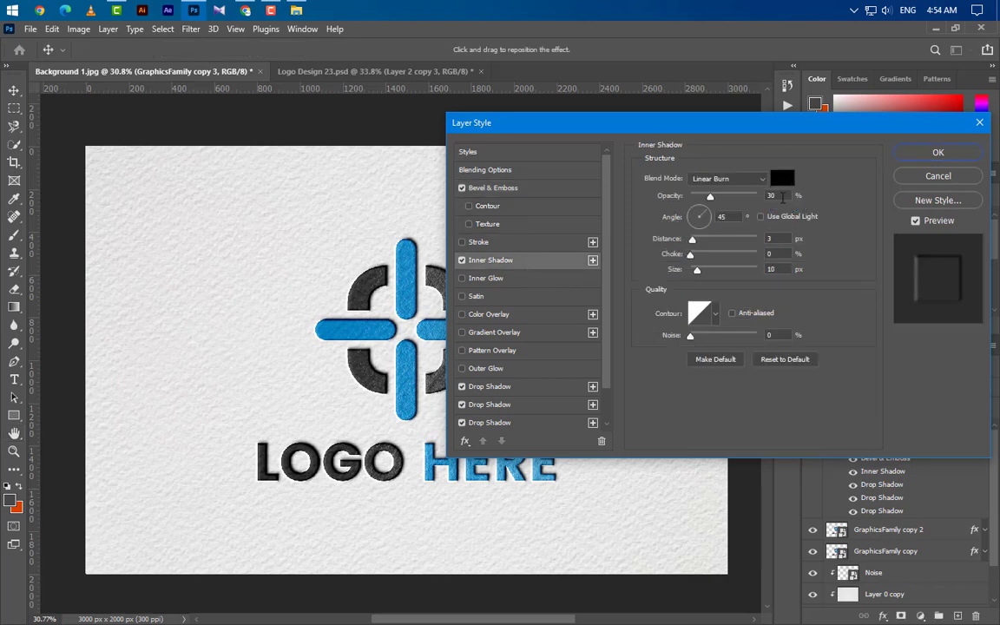
type("6")
key("Tab")
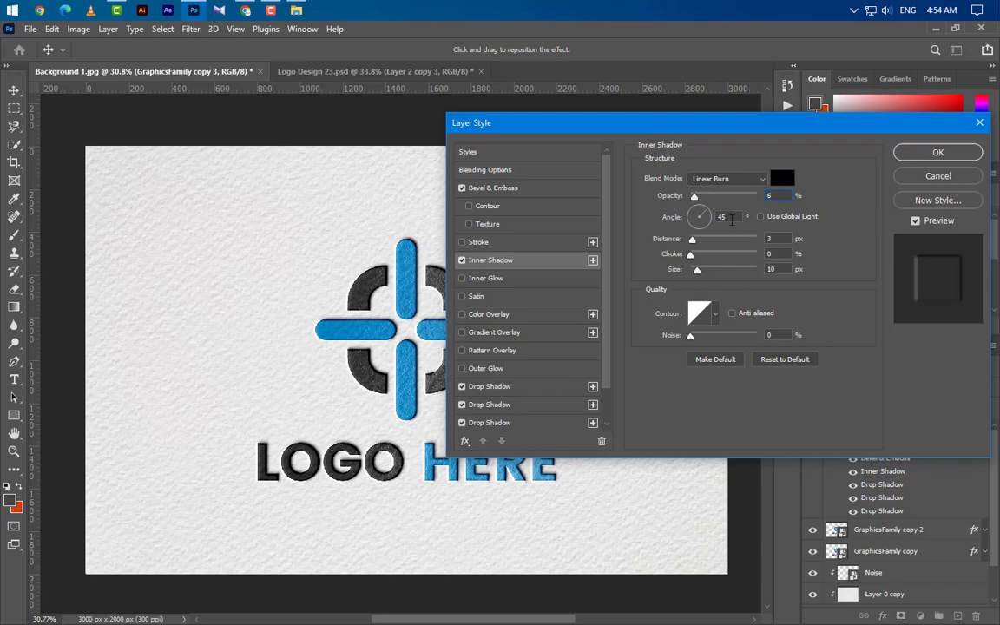
type("155")
key("Tab")
key("Tab")
key("Tab")
type("7")
key("Tab")
key("Tab")
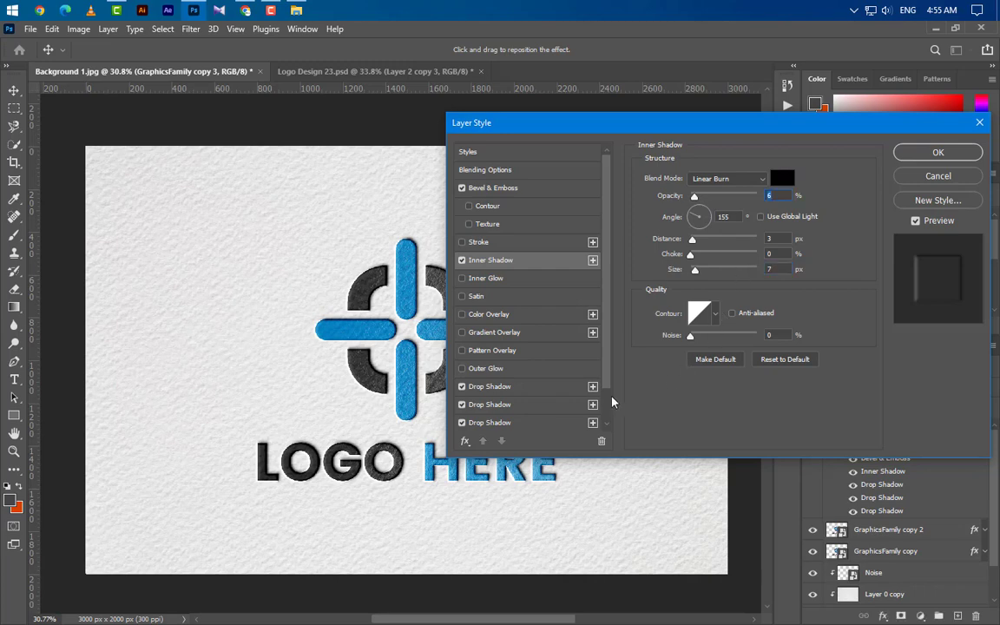
Add a second inner shadow in white (ffffff) with the Color Dodge blend mode at 100% opacity.
left_click(592, 260)
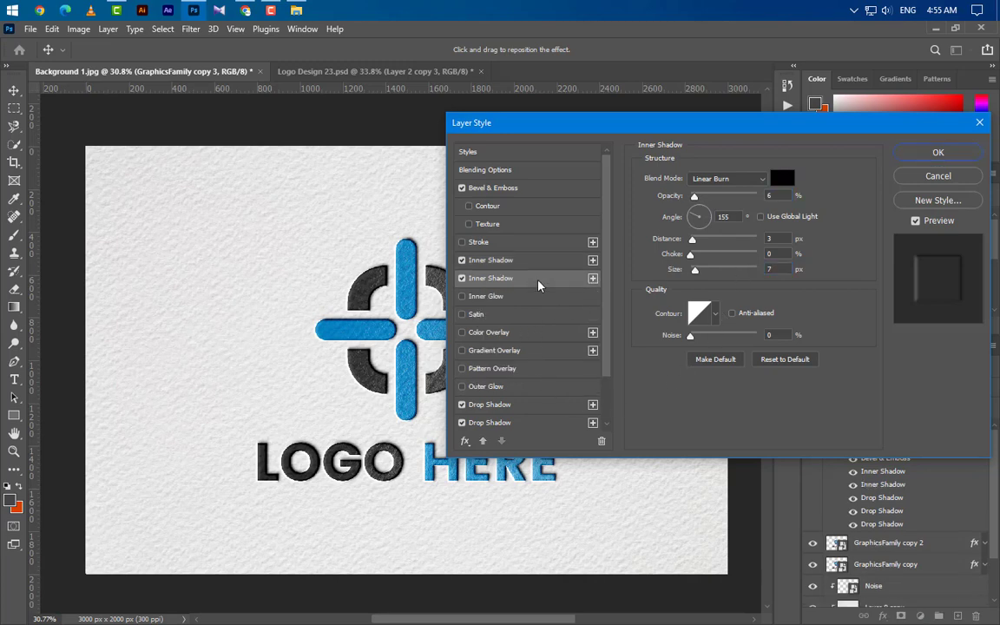
left_click(781, 178)
type("ffffff")
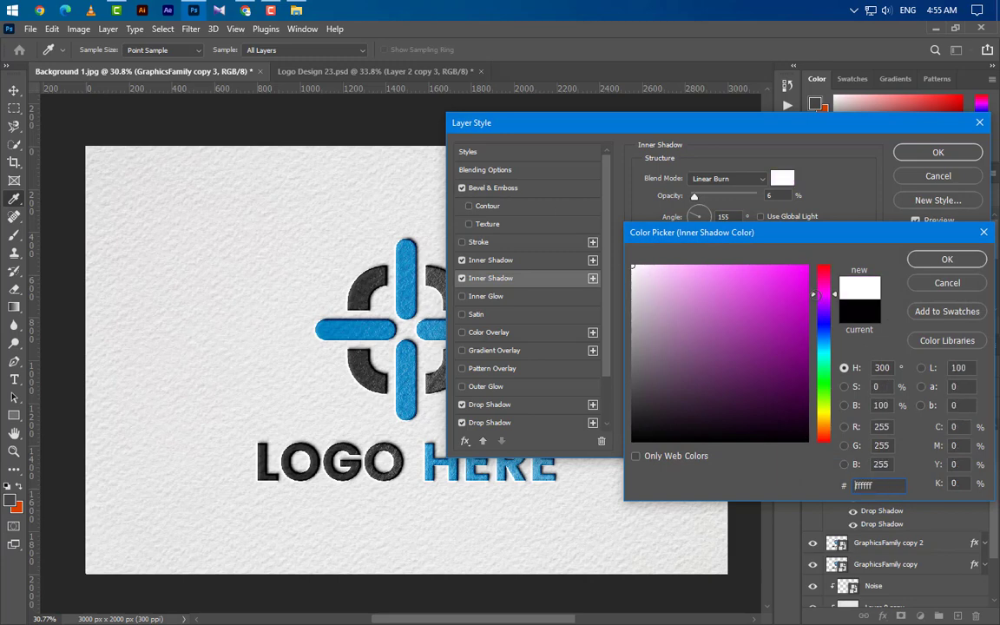
left_click(945, 261)
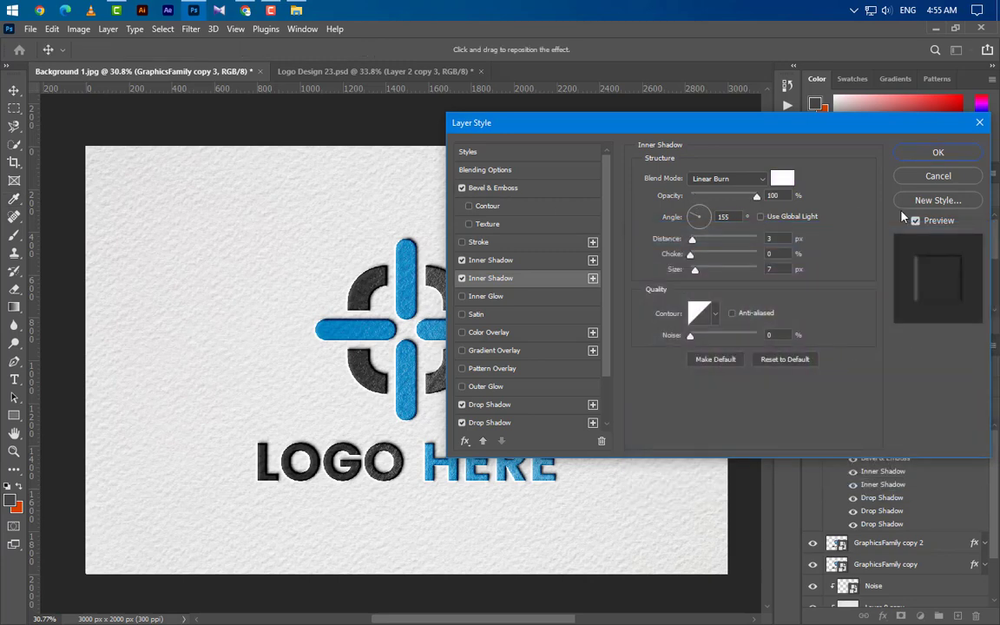
left_click(728, 178)
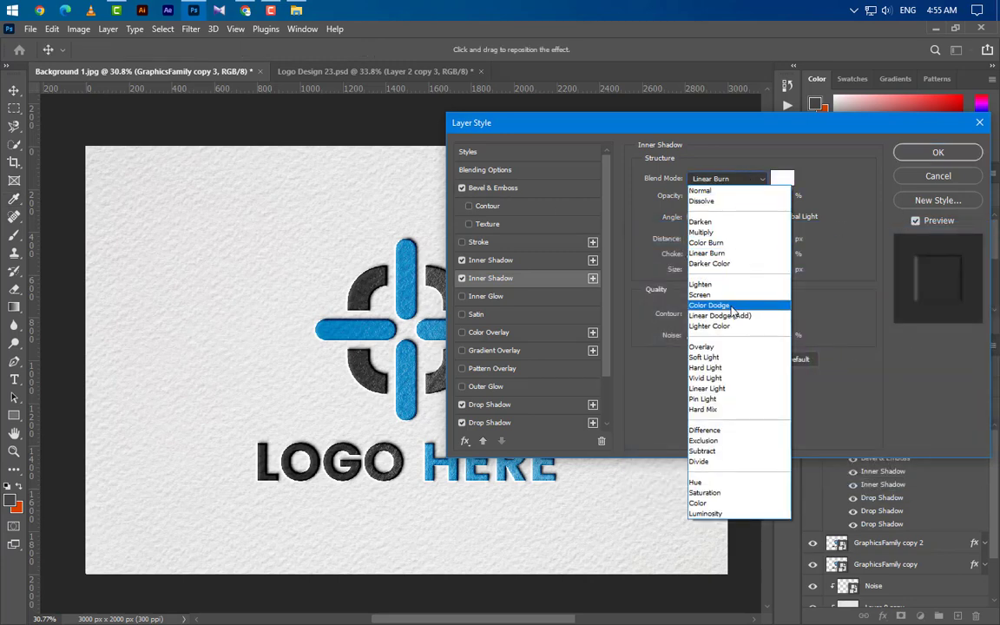
left_click(729, 306)
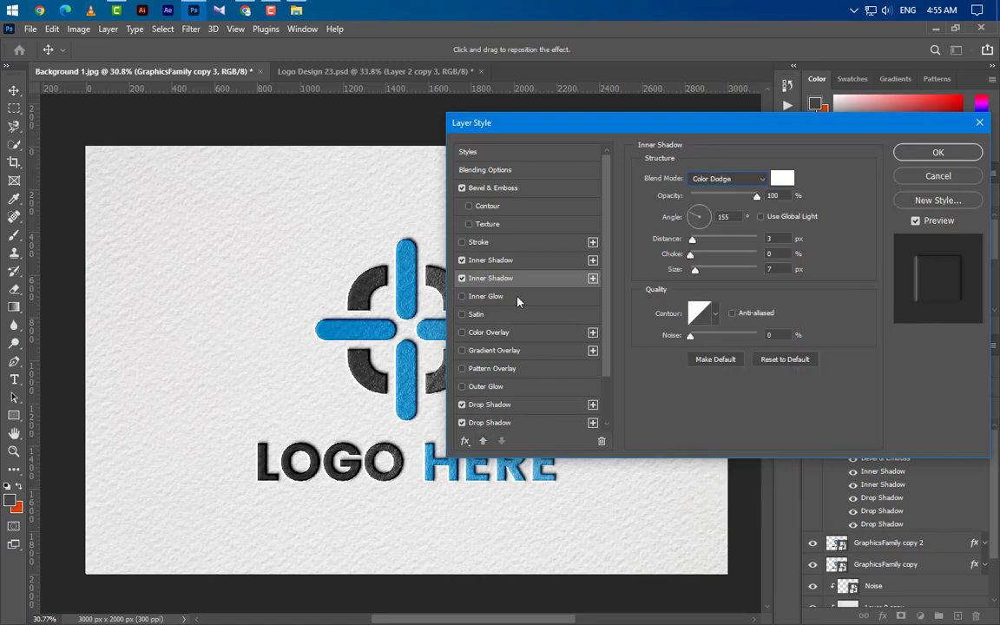
Set the white inner shadow's angle to -155° and its size to 4 px.
left_click(723, 216)
type("-155")
type("4")
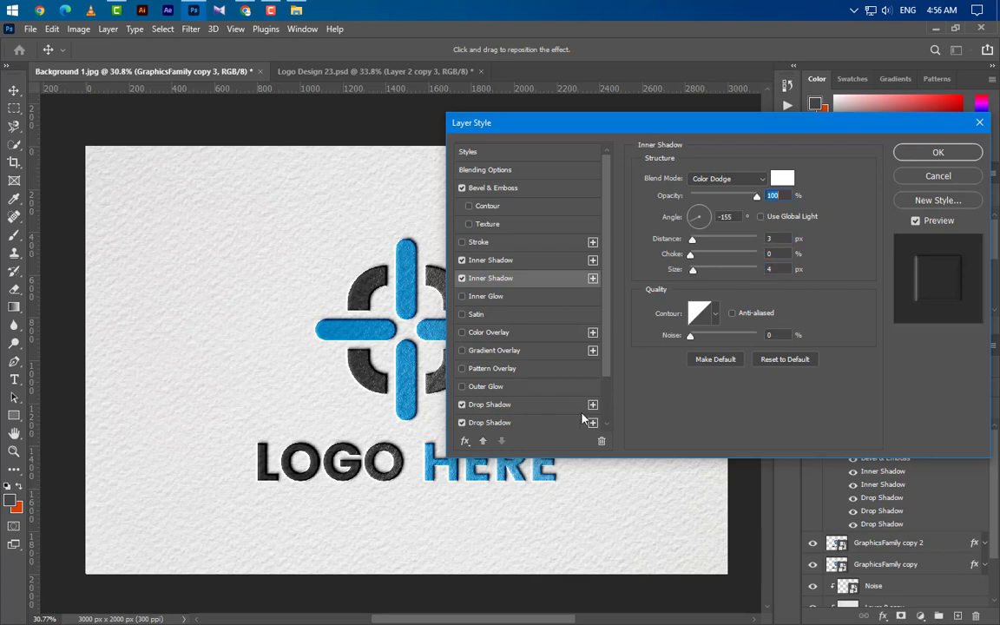
Switch the first drop shadow to Linear Dodge (Add) blending in white and set its opacity to 45%.
left_click(600, 408)
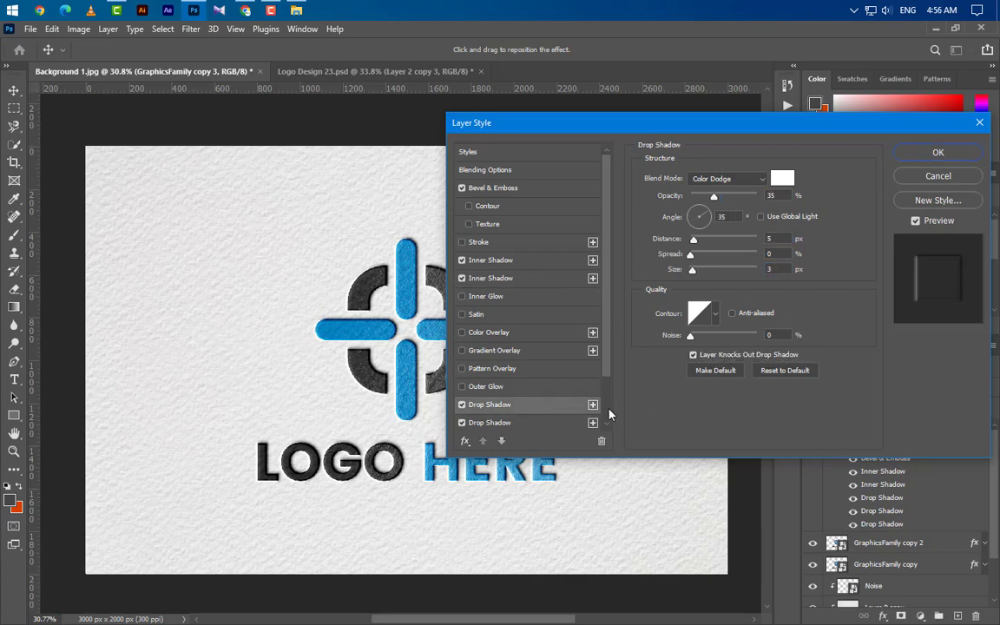
left_click(785, 181)
key("Return")
left_click(743, 180)
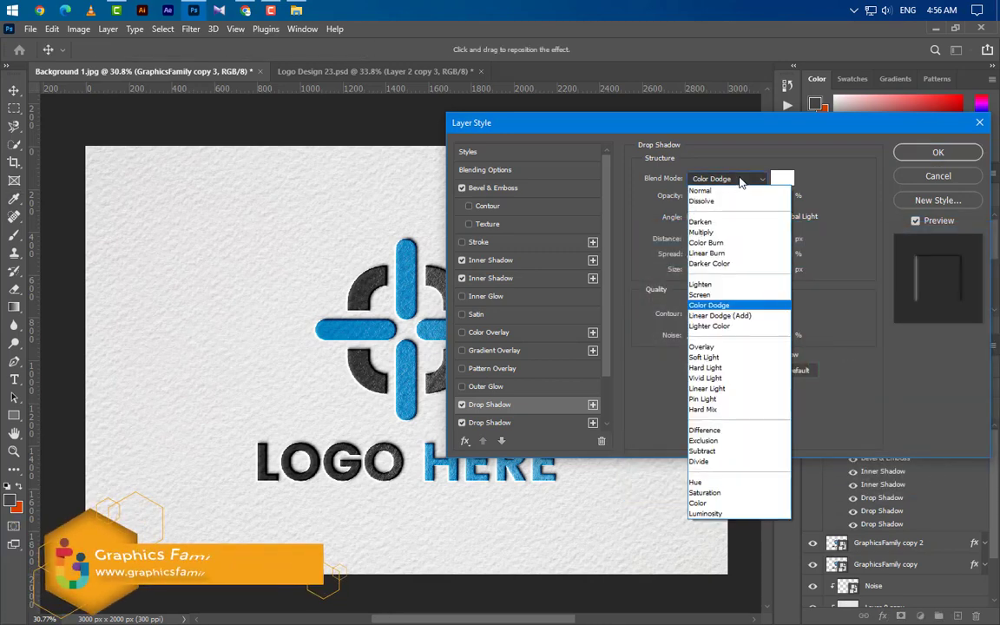
left_click(749, 317)
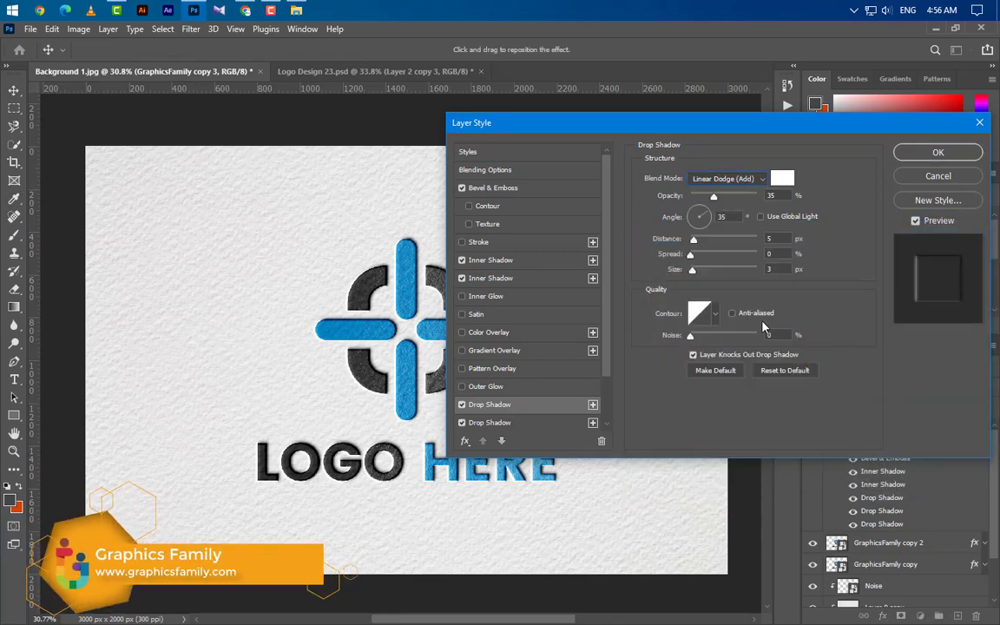
type("45")
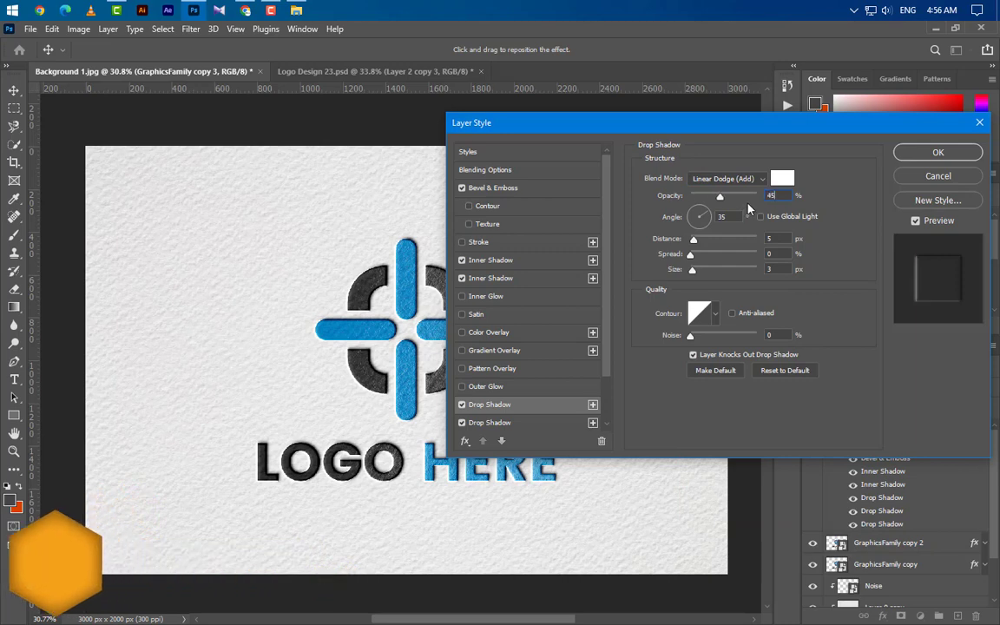
Set the first drop shadow's angle to 70° and size to 13 px, and apply the layer style.
key("Tab")
type("7")
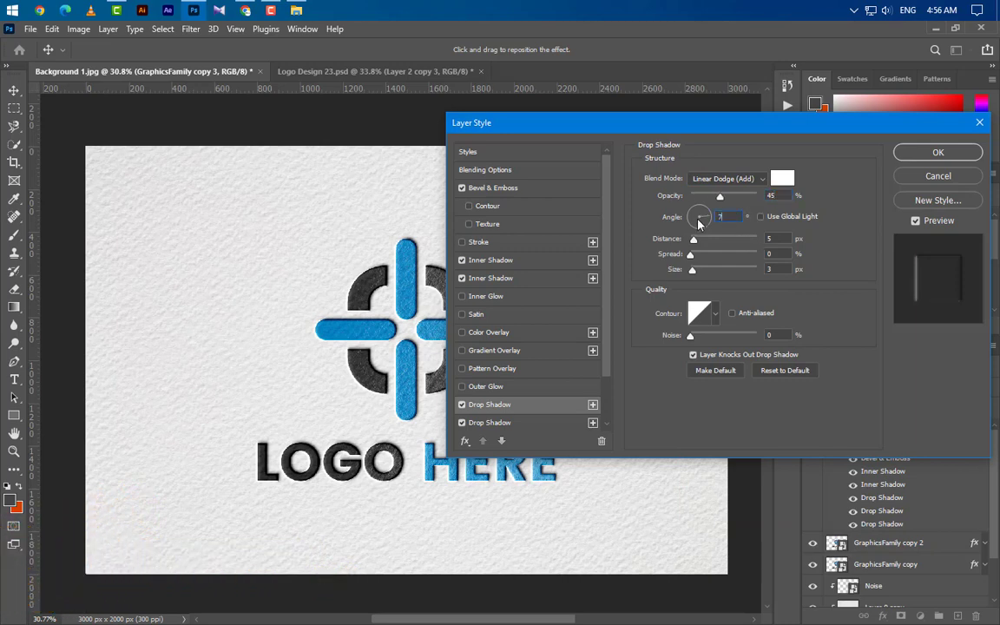
type("0")
left_click(788, 269)
type("13")
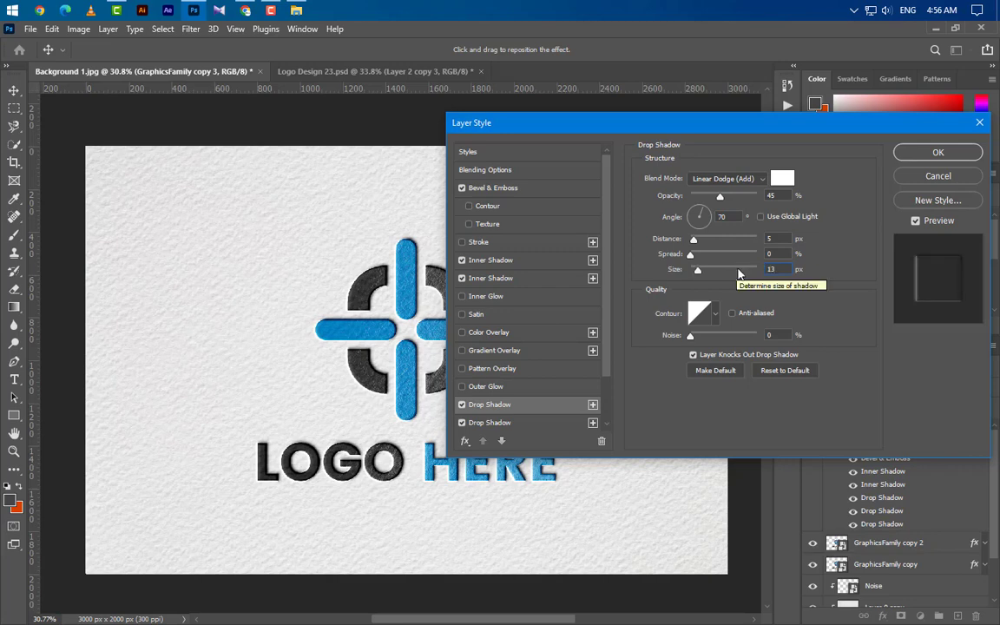
left_click(938, 153)
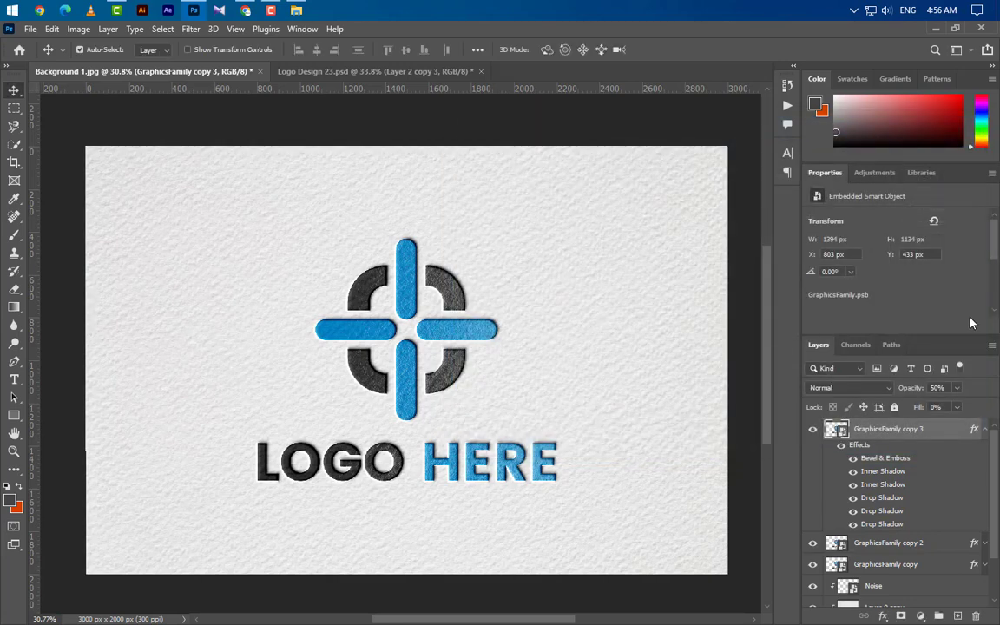
Delete the two lower drop shadows from GraphicsFamily copy 3, set the layer's opacity to 30% and collapse its effects list.
left_click_drag(894, 525, 976, 616)
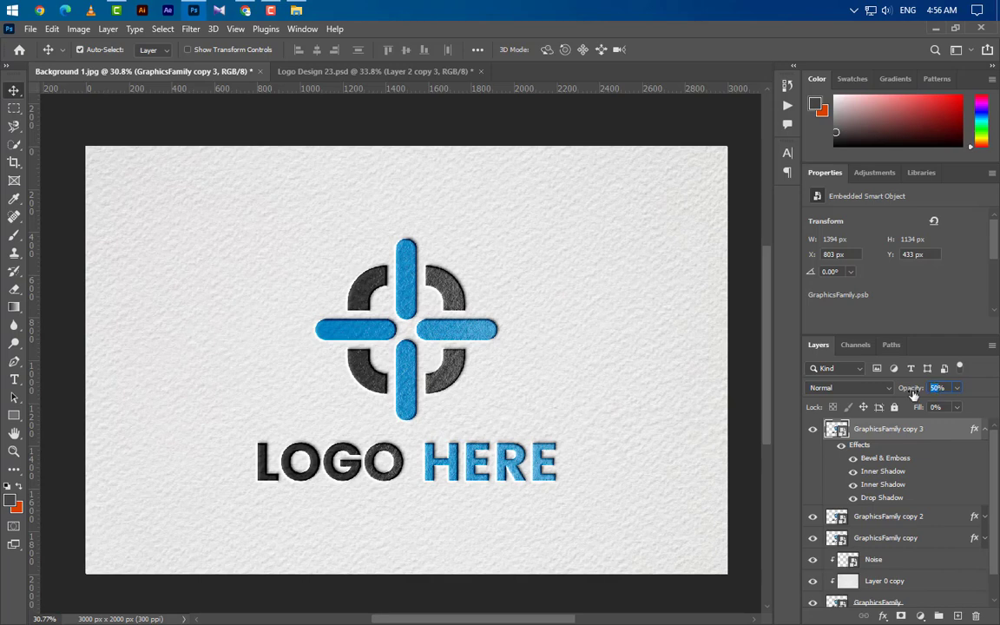
left_click_drag(913, 395, 845, 349)
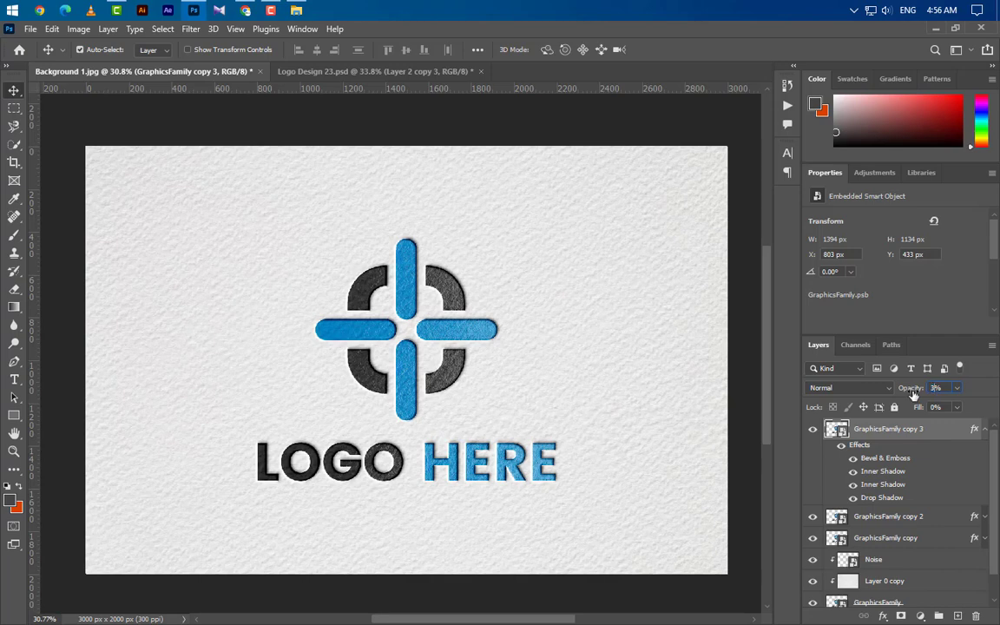
left_click(984, 430)
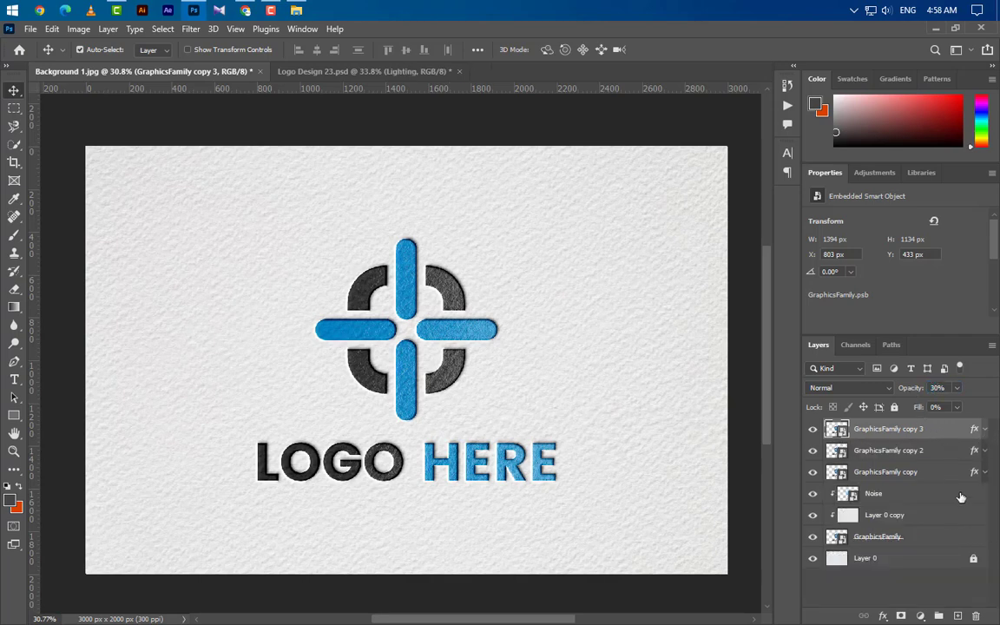
Add a gradient fill layer above the logo copies and make its gradient's starting stops 90% opaque and black.
left_click(920, 615)
left_click(929, 383)
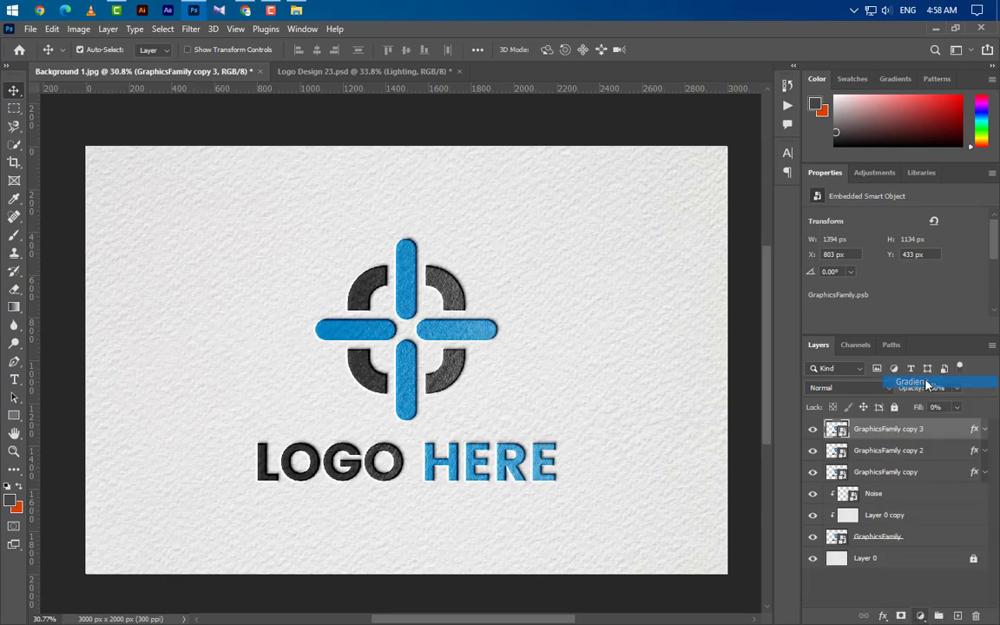
left_click(714, 334)
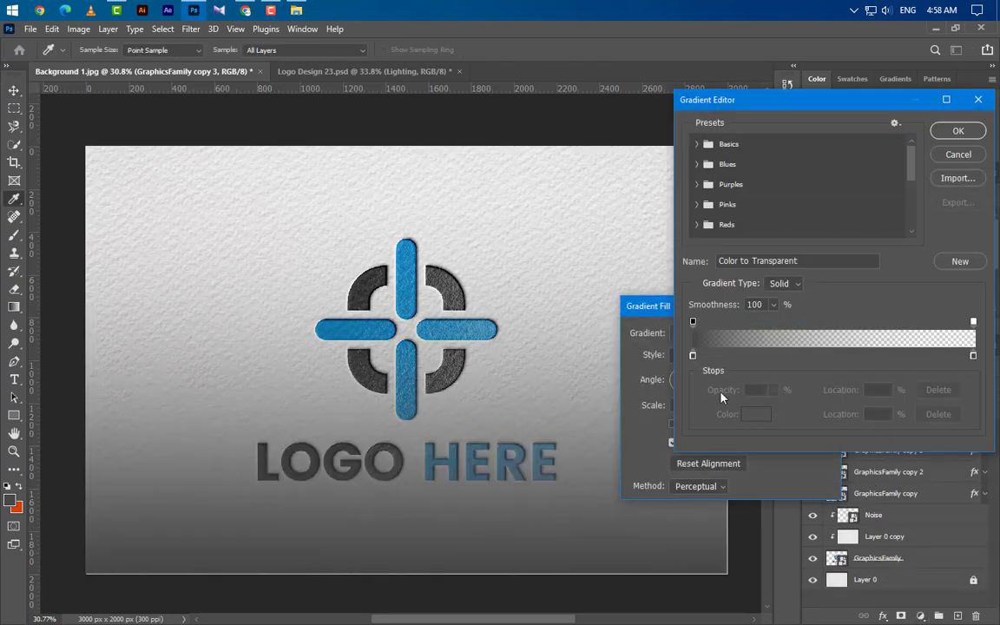
left_click(693, 322)
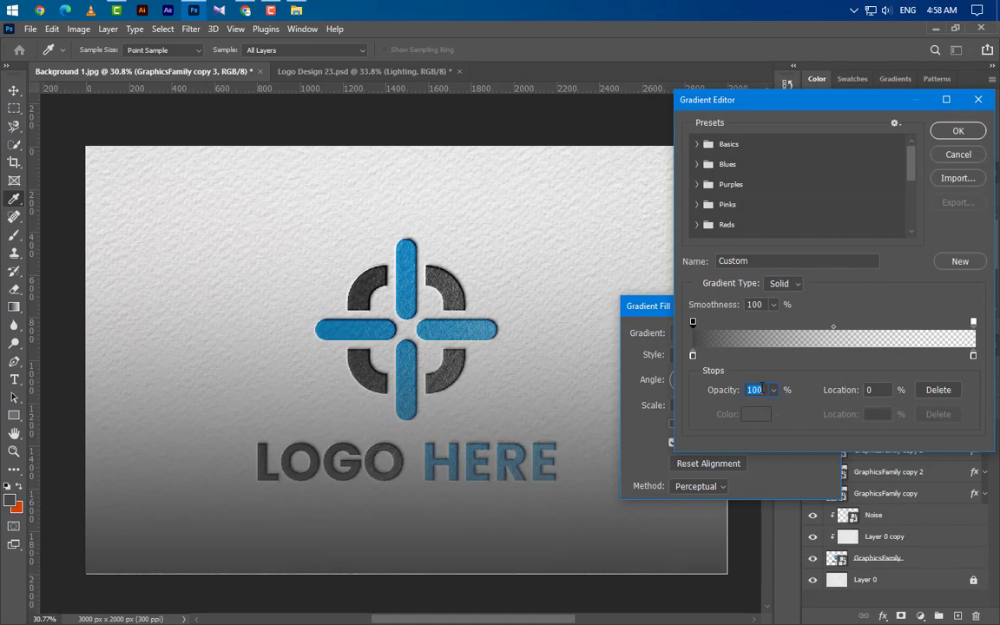
type("90")
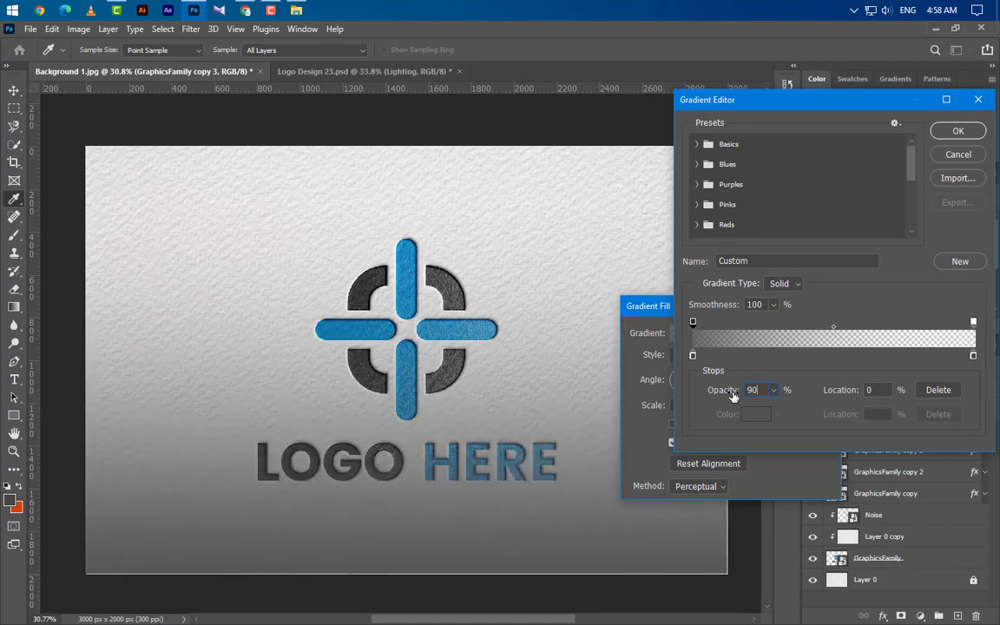
double_click(693, 356)
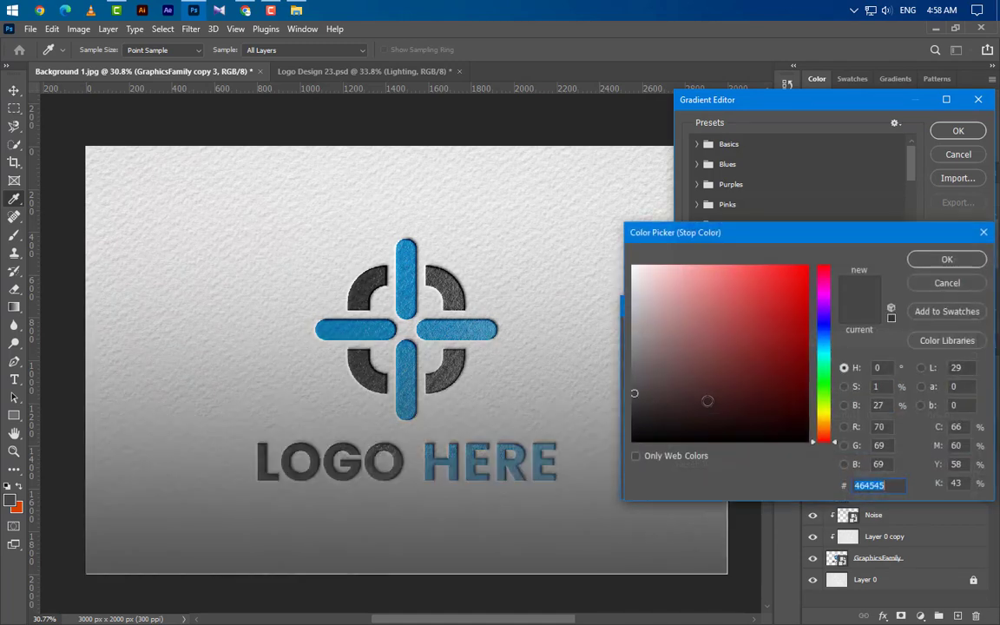
left_click(969, 262)
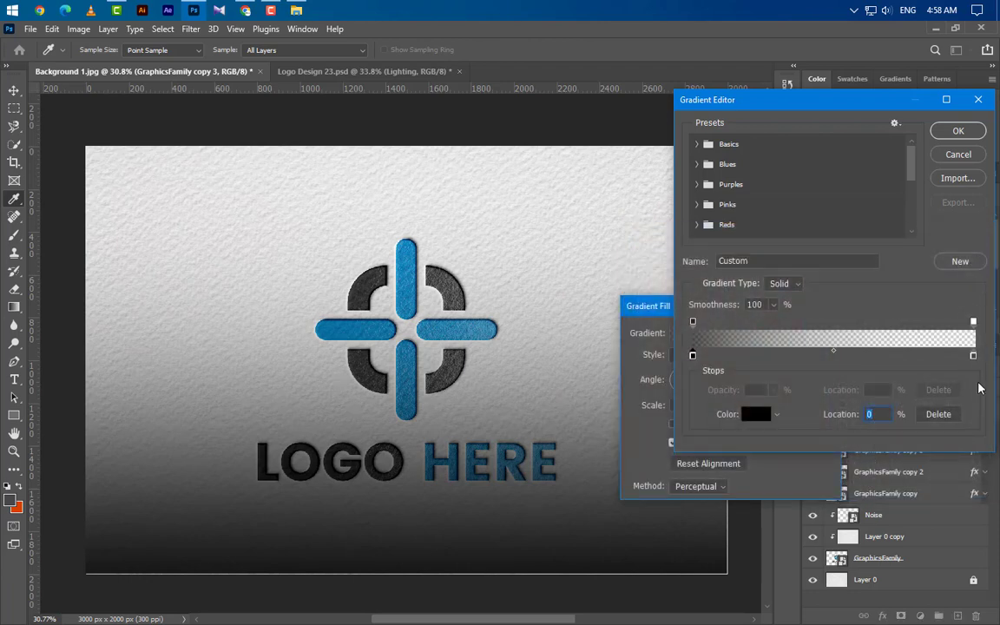
Set the gradient's end stops to white (ffffff) and 100% opacity, and accept the edited gradient.
double_click(974, 356)
type("ffffff")
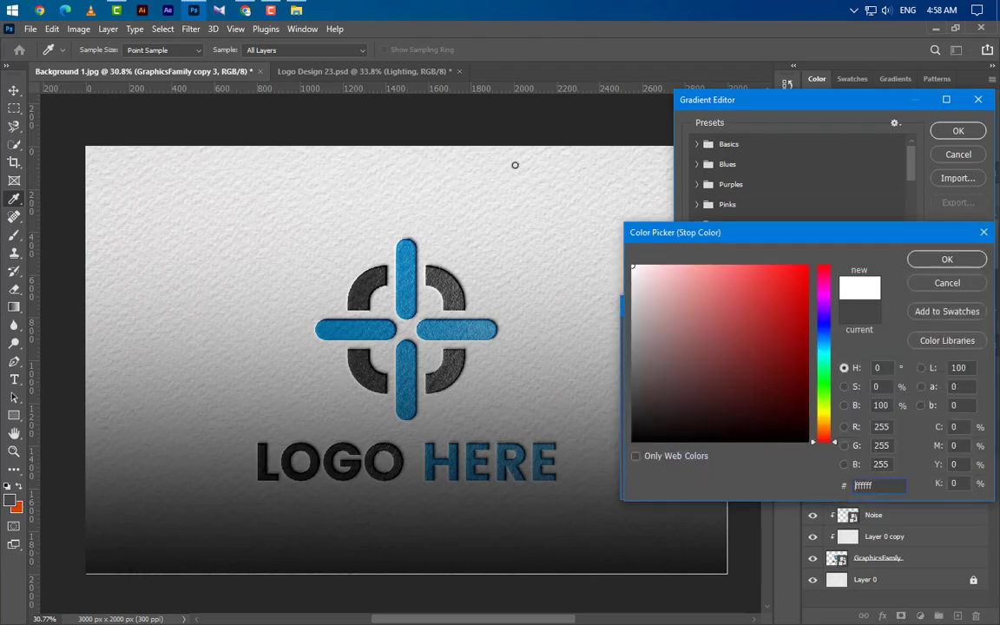
left_click(982, 262)
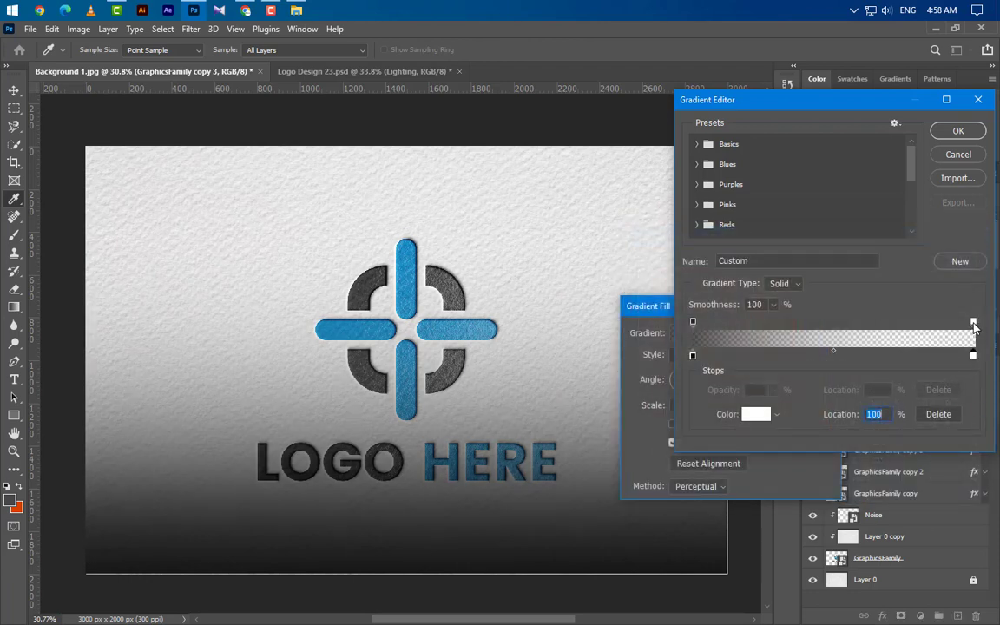
left_click(974, 322)
left_click(777, 391)
left_click_drag(772, 408, 836, 407)
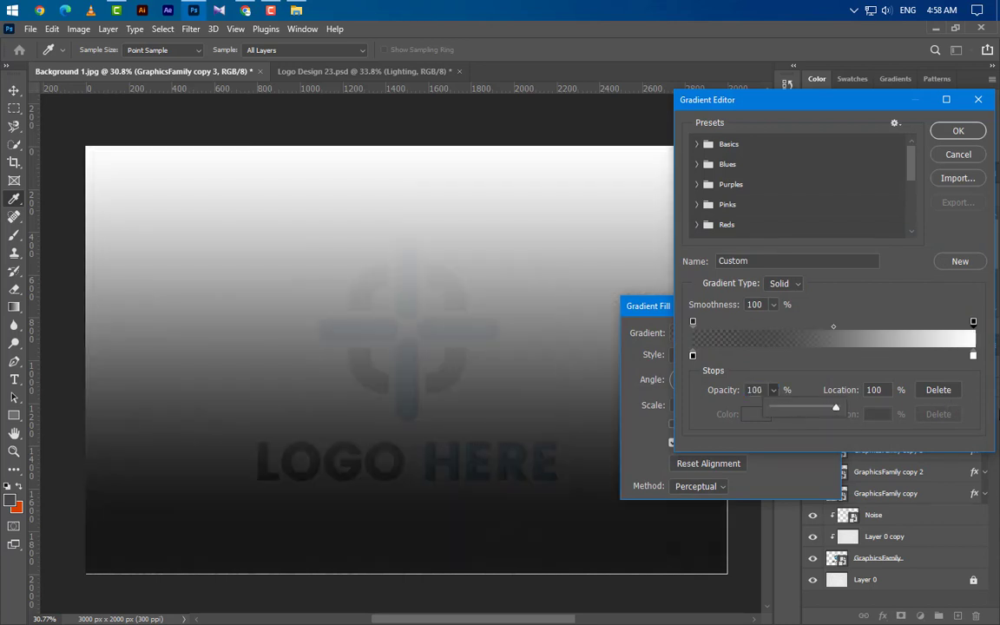
left_click(957, 131)
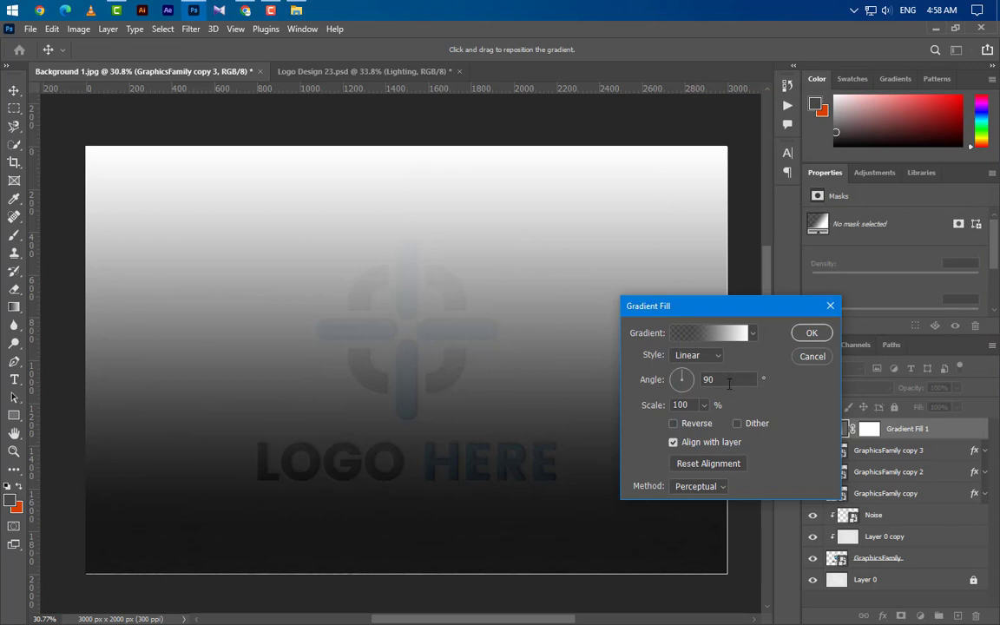
Set the gradient fill's angle to 45° and its scale to 120%, and apply the fill.
left_click(729, 384)
type("45")
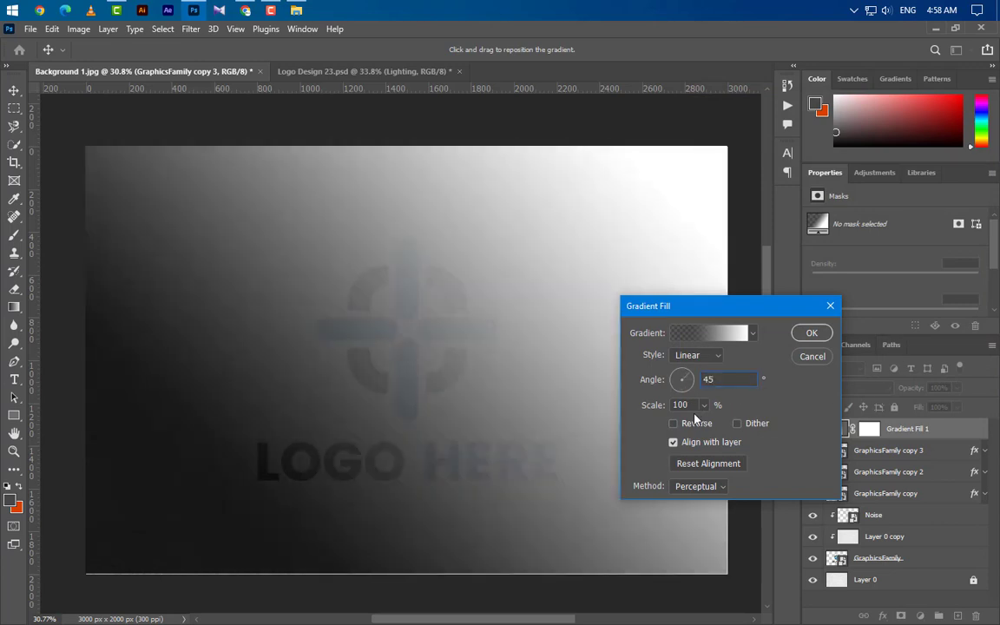
key("Tab")
type("120")
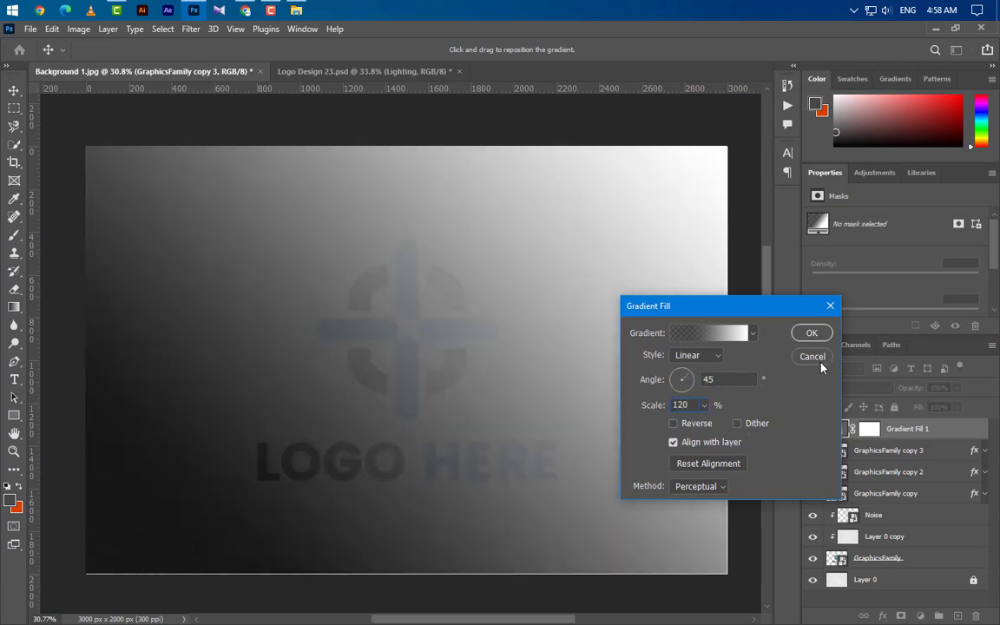
left_click(813, 332)
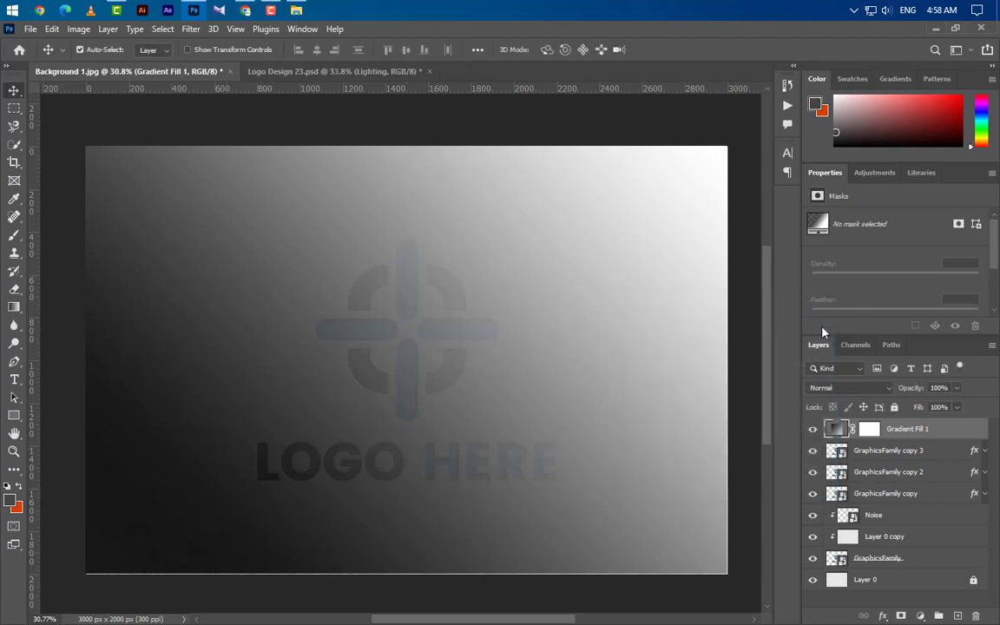
Blend the Gradient Fill 1 layer with Overlay at 30% opacity.
left_click(857, 388)
left_click(851, 448)
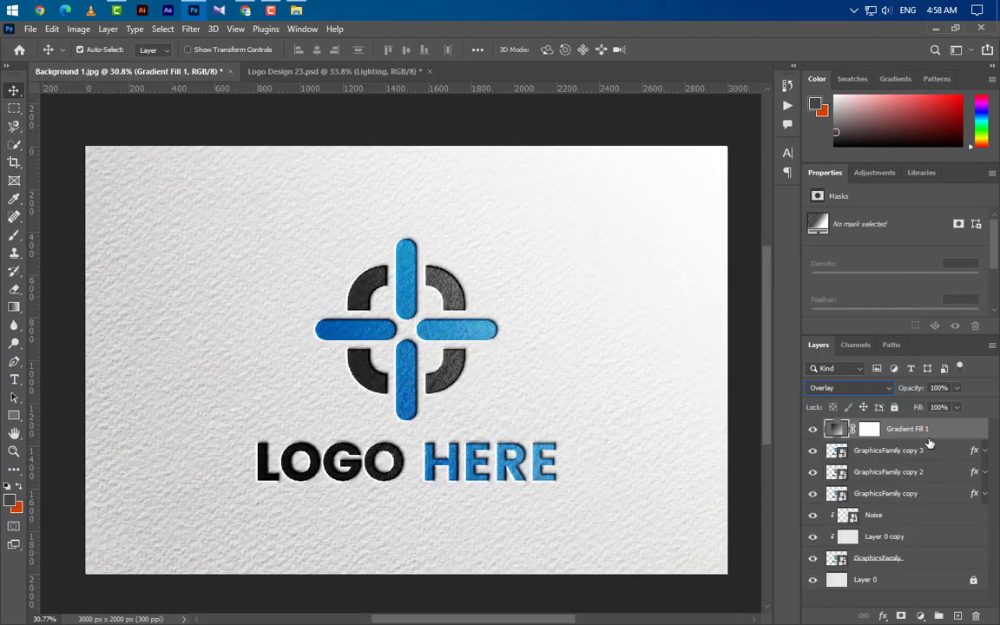
left_click(940, 388)
type("30")
key("Return")
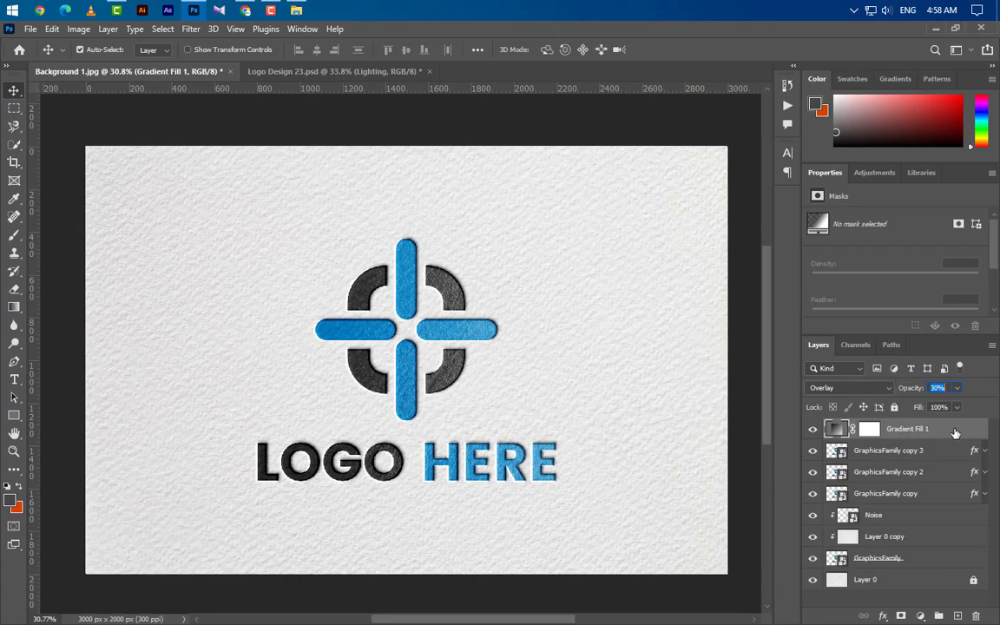
Duplicate the Gradient Fill 1 layer within the same document, keeping the suggested copy name.
right_click(956, 432)
left_click(806, 92)
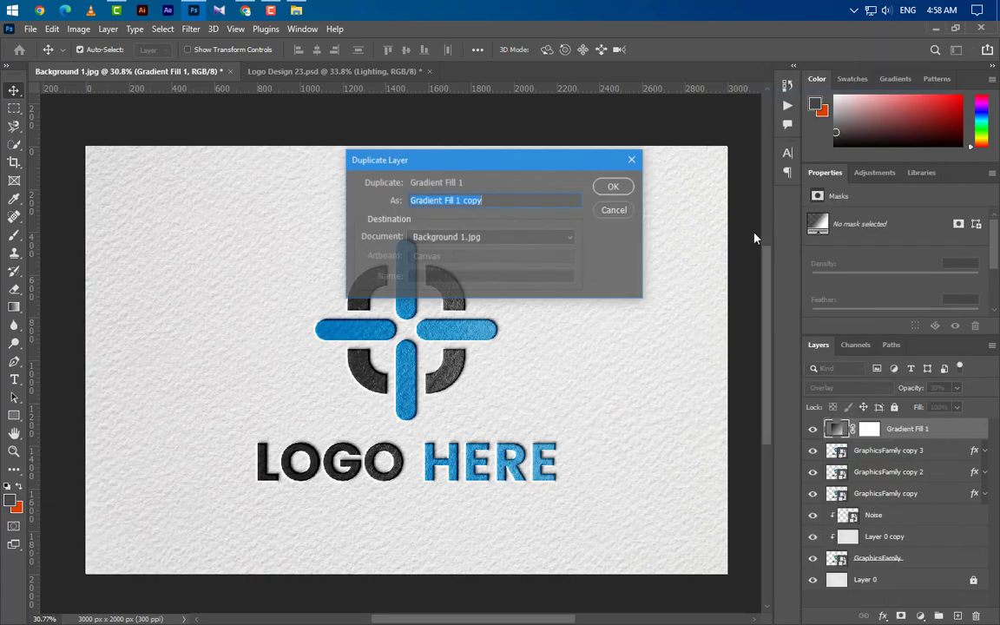
left_click(570, 174)
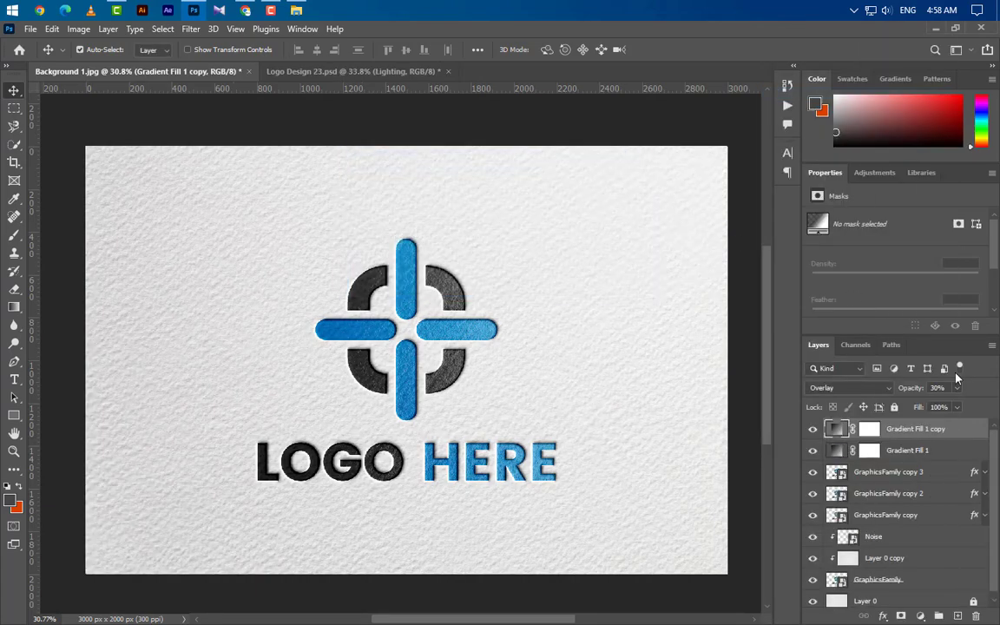
Raise the starting opacity stop of the copied fill's gradient to 100% and apply the edited gradient fill.
double_click(835, 429)
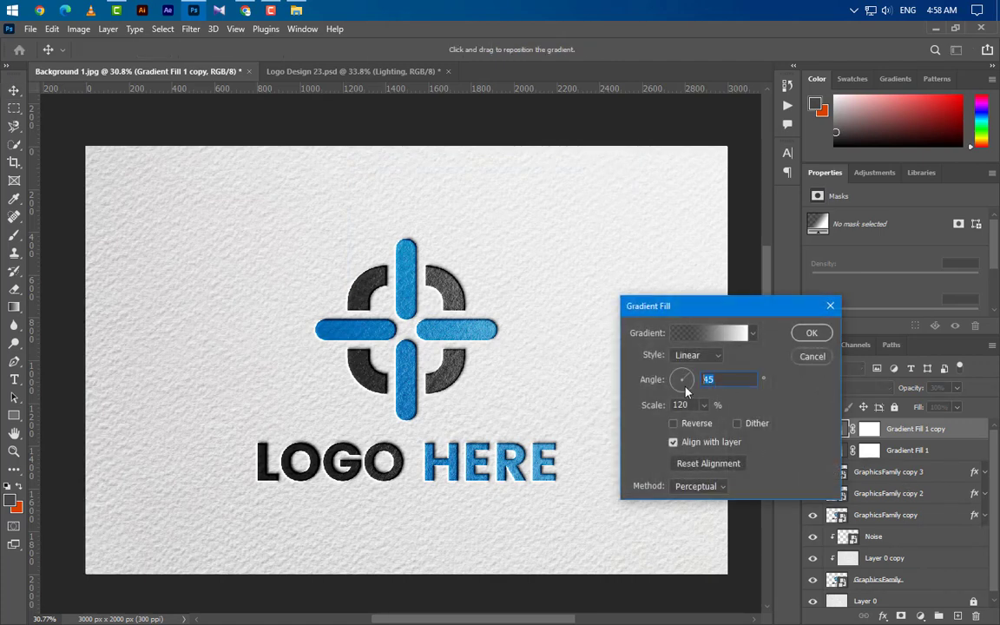
key("Tab")
left_click(721, 335)
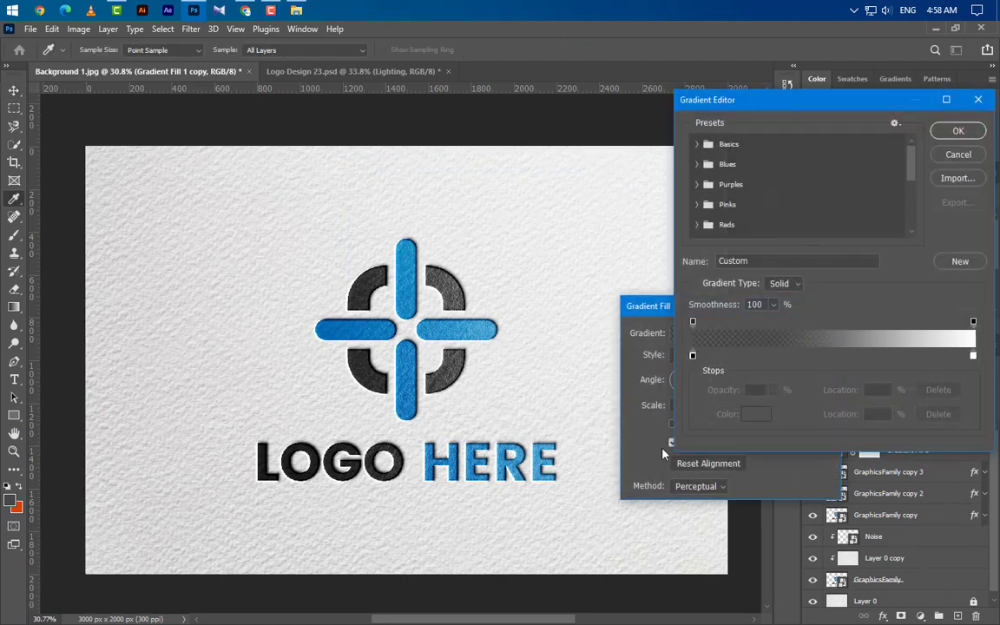
left_click(693, 322)
left_click(774, 389)
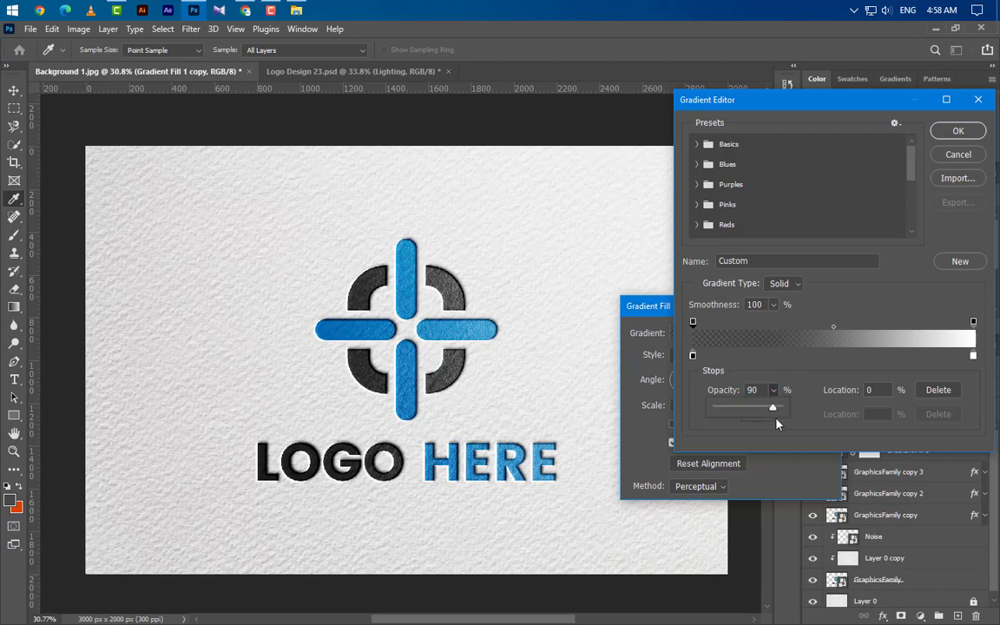
left_click_drag(772, 407, 980, 411)
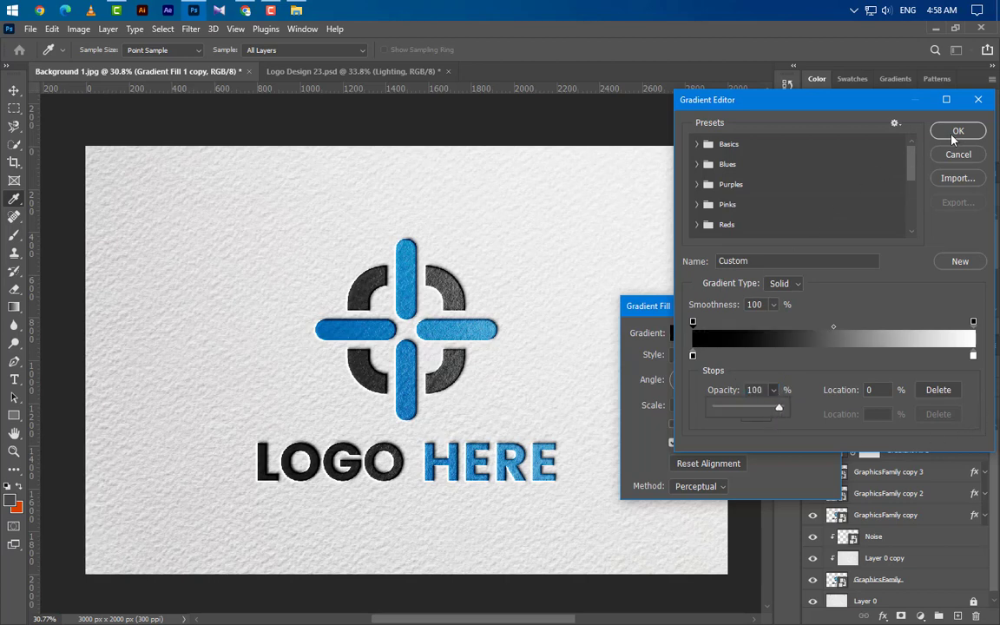
left_click(952, 137)
left_click(812, 330)
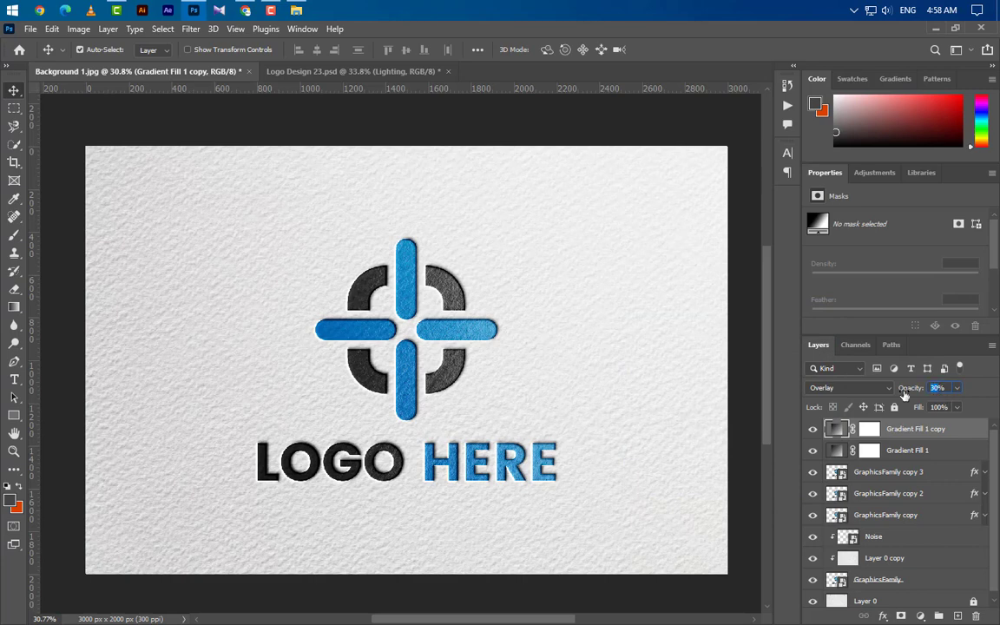
Blend the Gradient Fill 1 copy layer with Soft Light at 40% opacity.
type("40")
left_click(841, 390)
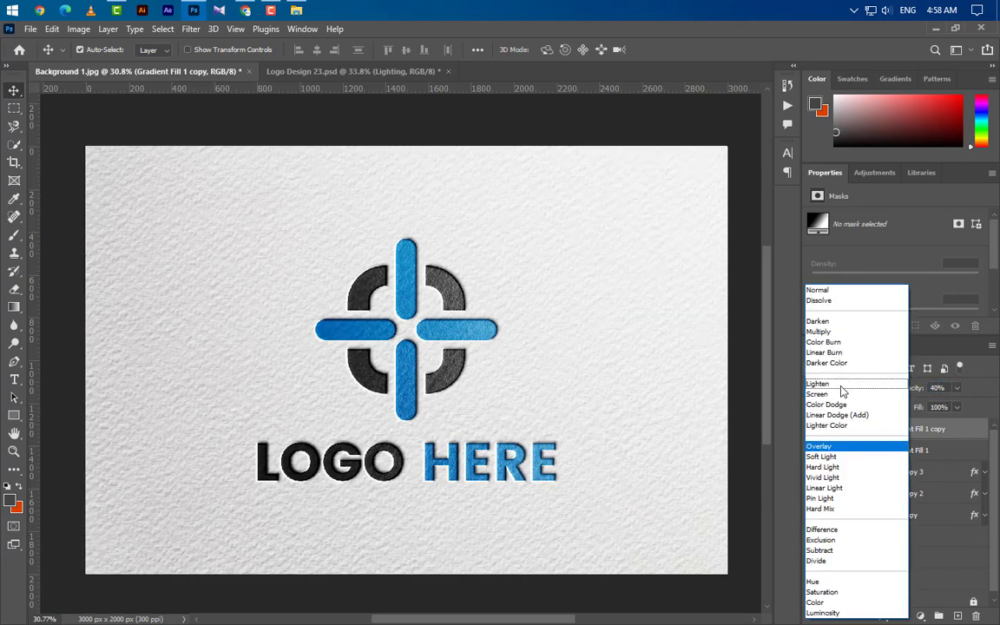
left_click(825, 456)
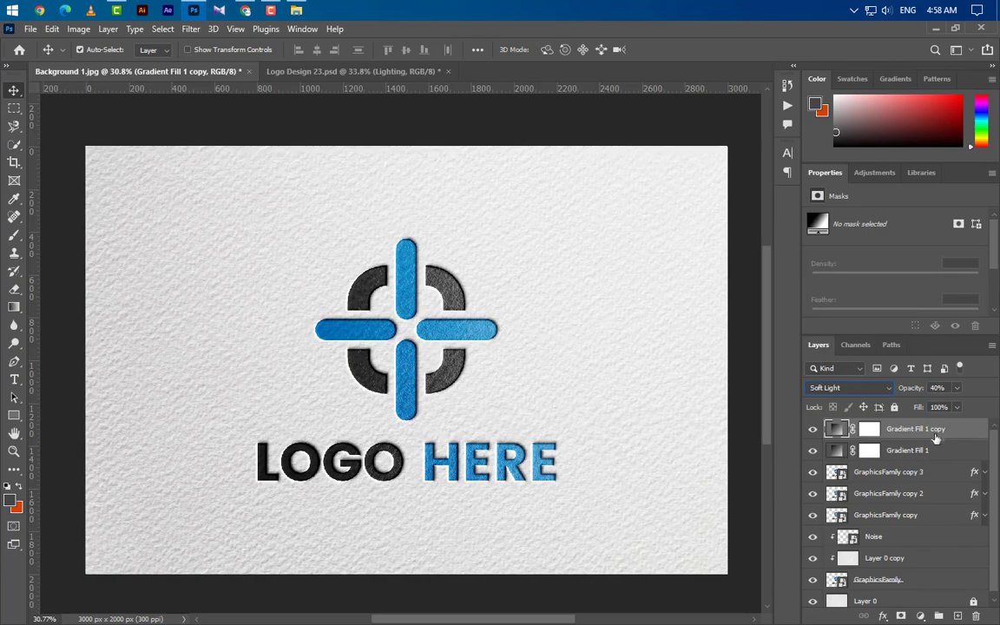
Place the Leaf Png image from New folder (16) into the mockup at the paper's upper-left corner.
left_click(296, 10)
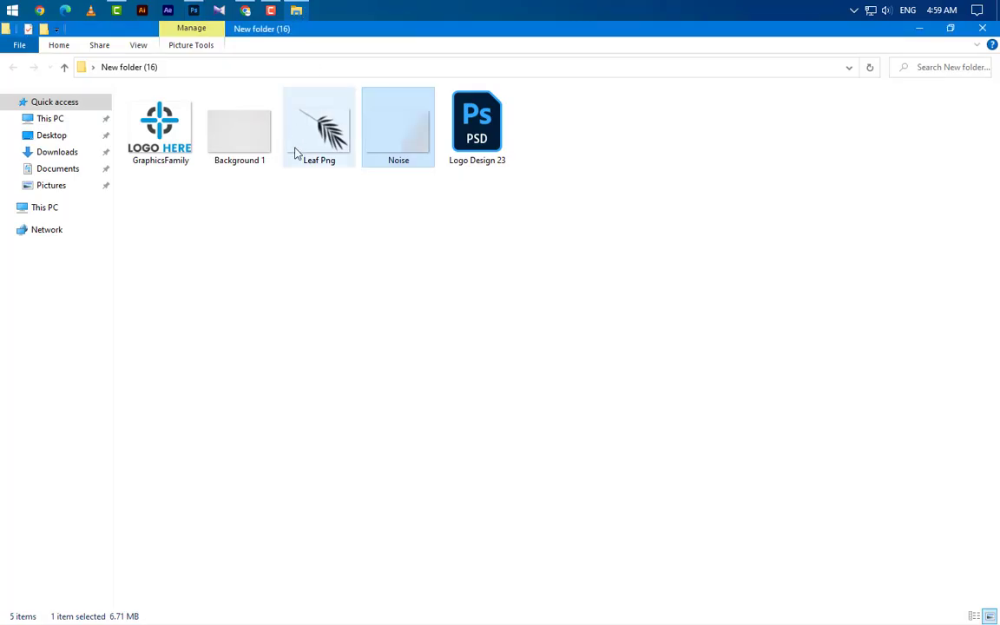
left_click_drag(295, 153, 210, 257)
left_click_drag(312, 259, 101, 146)
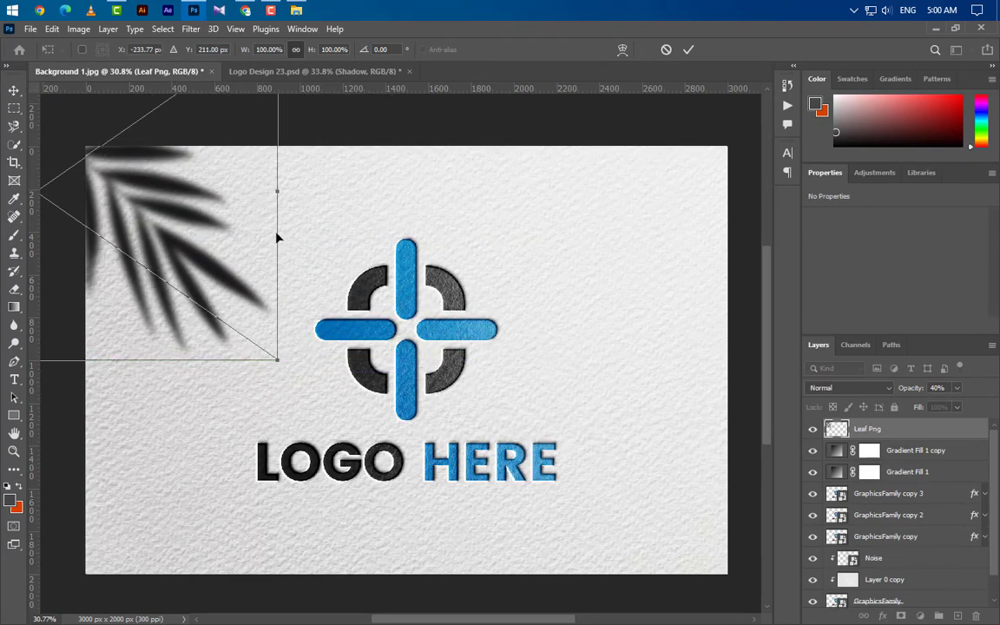
Nudge the placed leaf up by about 29 px and commit its placement.
key("Up")
key("Up")
key("Up")
key("Up")
key("Up")
key("Up")
key("Up")
key("Up")
key("Up")
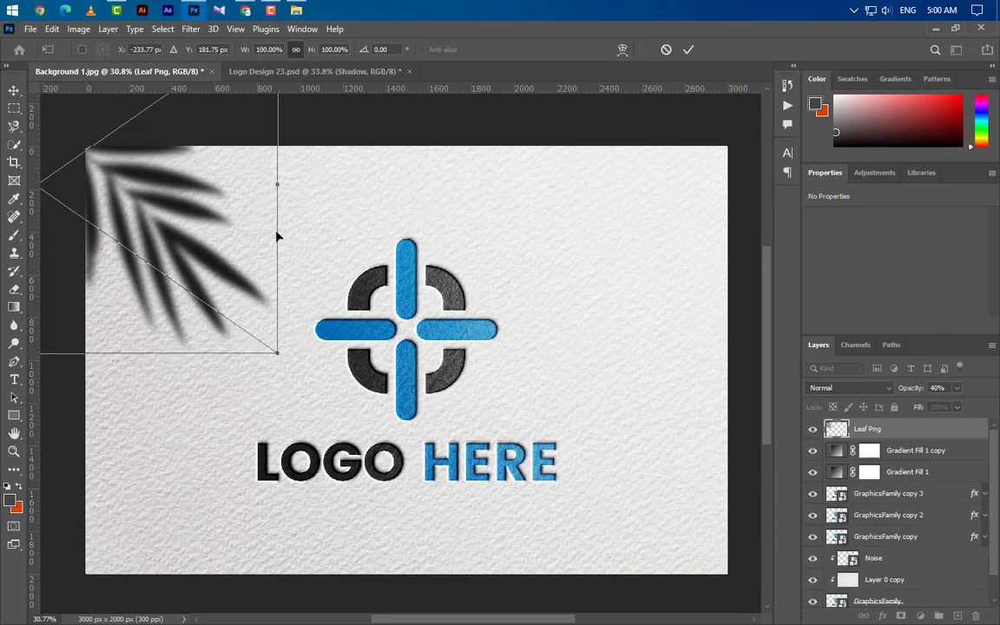
left_click(689, 49)
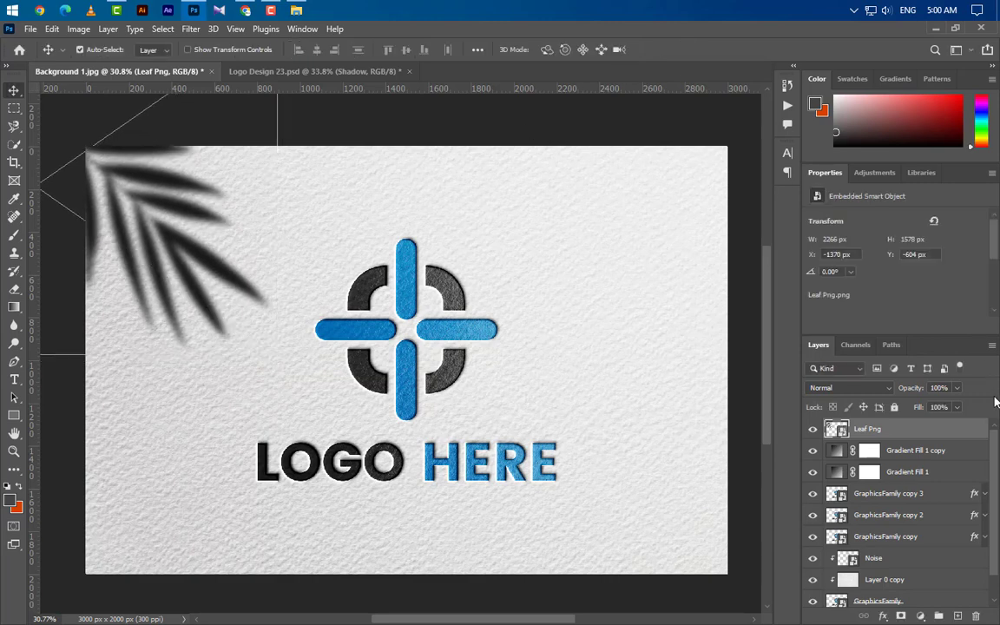
Blend the Leaf Png layer with Multiply at 30% opacity.
left_click(870, 395)
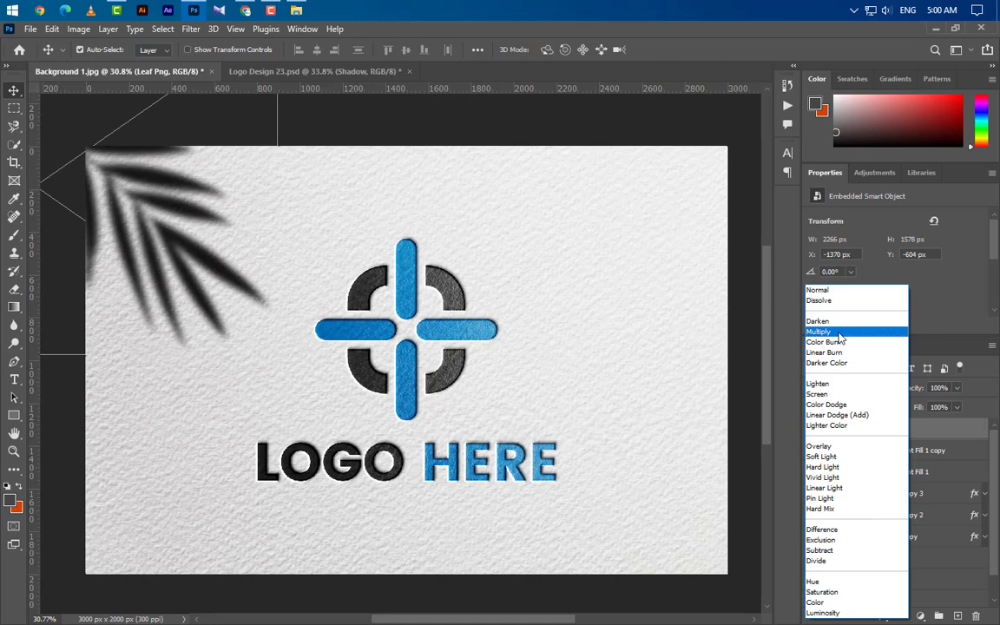
left_click(859, 324)
left_click(900, 388)
type("30")
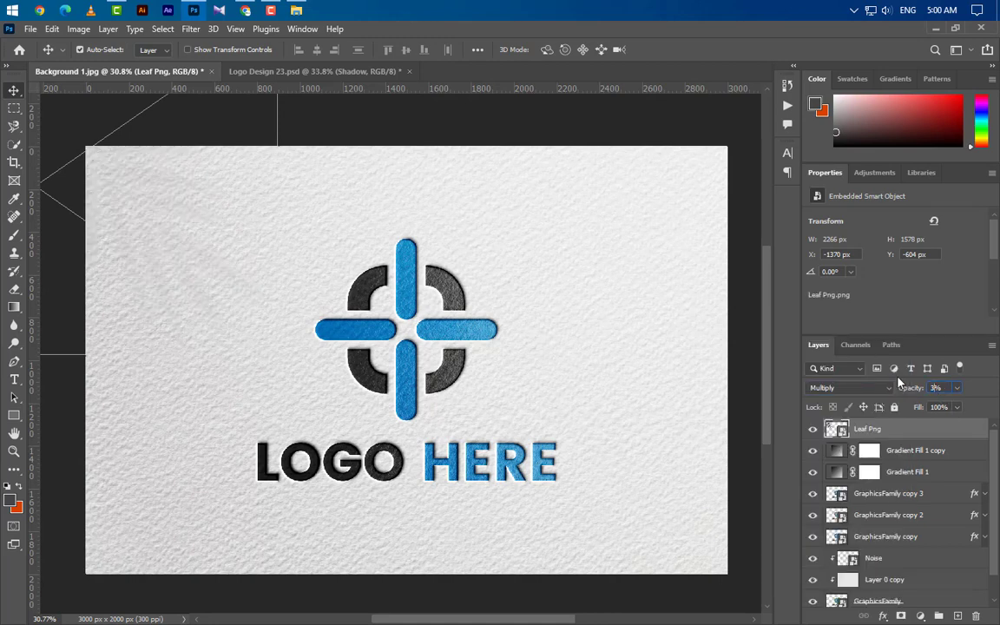
Duplicate the Leaf Png layer, then shrink the copy, rotate it to -10.78° and position it along the paper's top edge beside the first leaf.
left_click_drag(961, 433, 959, 615)
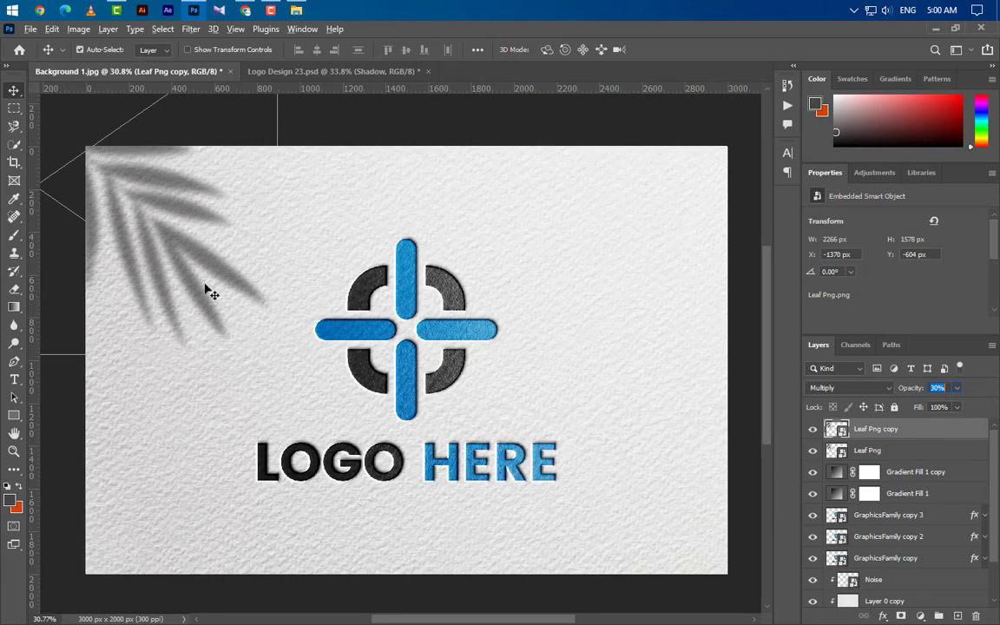
scroll(341, 321, "down", 1)
scroll(342, 322, "down", 1)
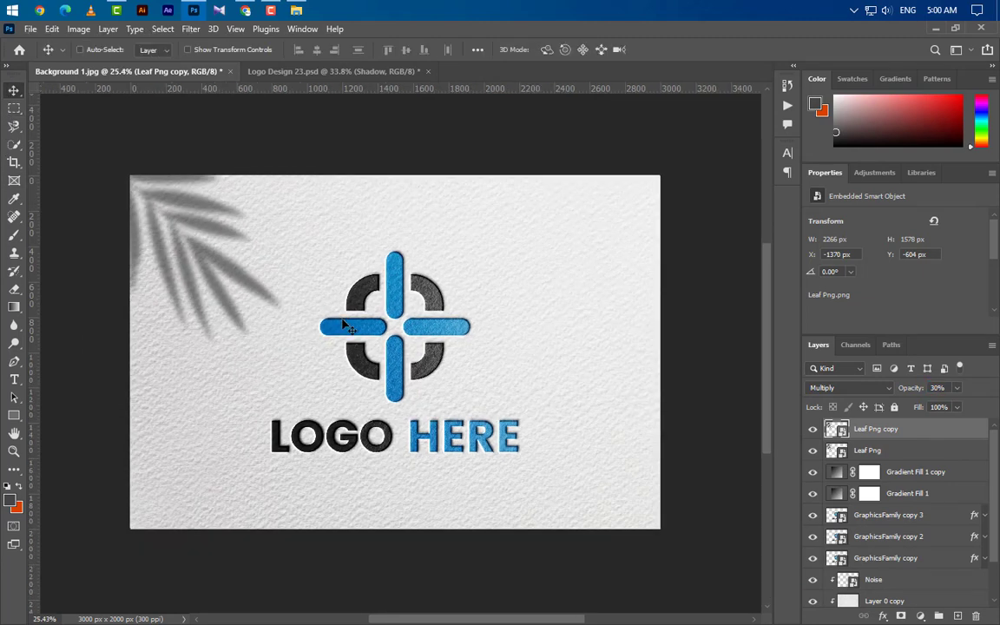
key("ctrl+t")
left_click_drag(289, 349, 295, 182)
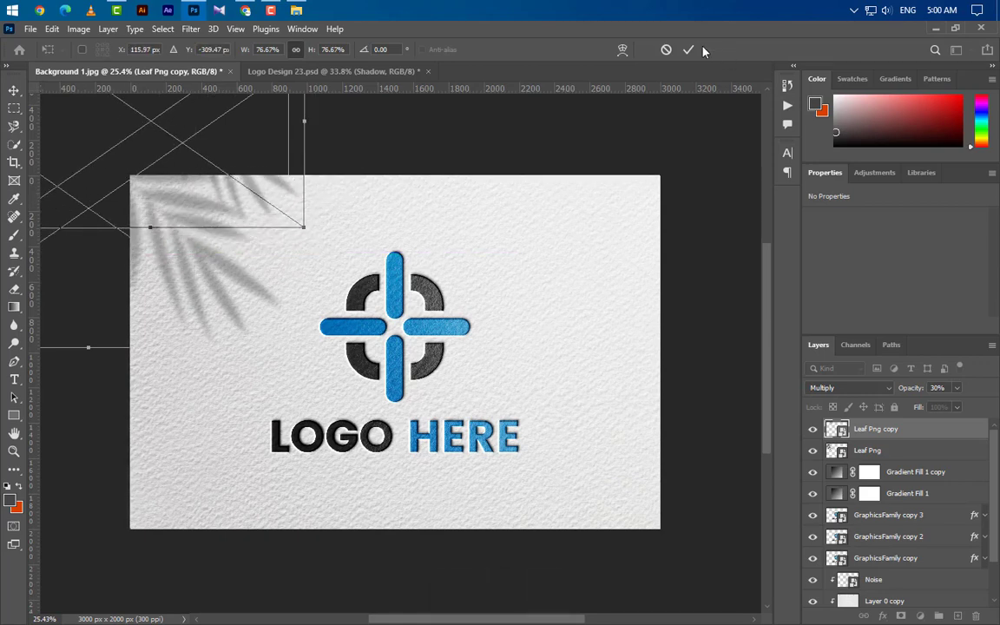
key("Return")
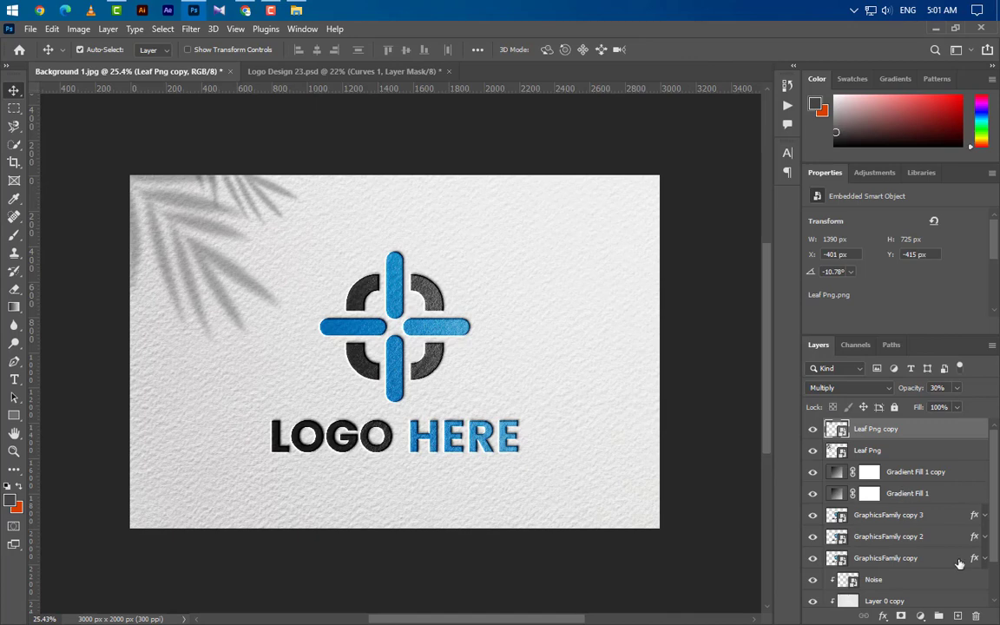
Add a Curves adjustment layer on top, setting the RGB shadow point's input to 5 and the highlight point's output to 250.
left_click(920, 616)
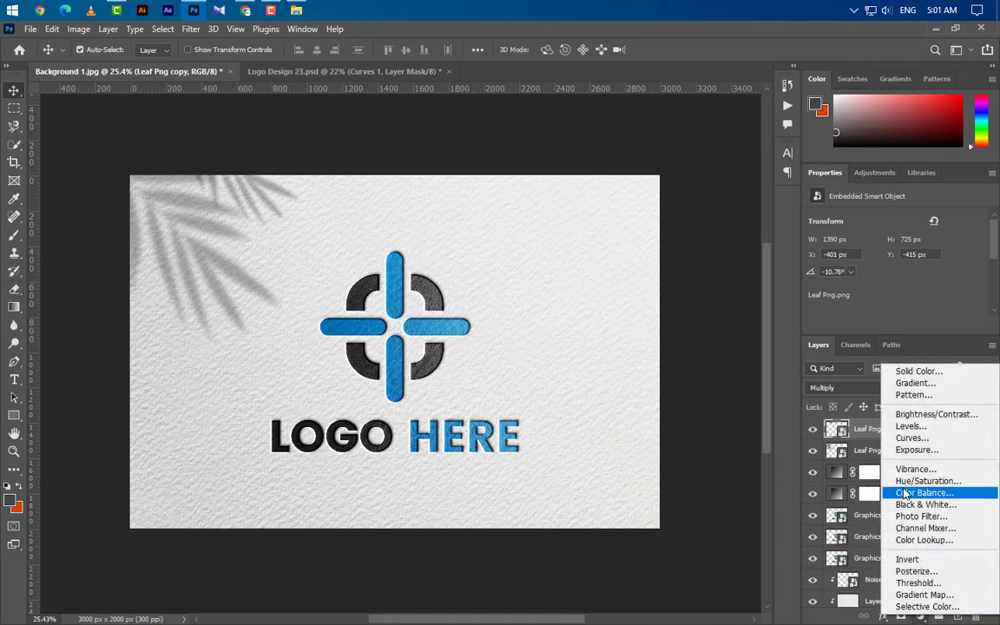
left_click(912, 438)
left_click_drag(913, 334, 913, 465)
left_click(843, 397)
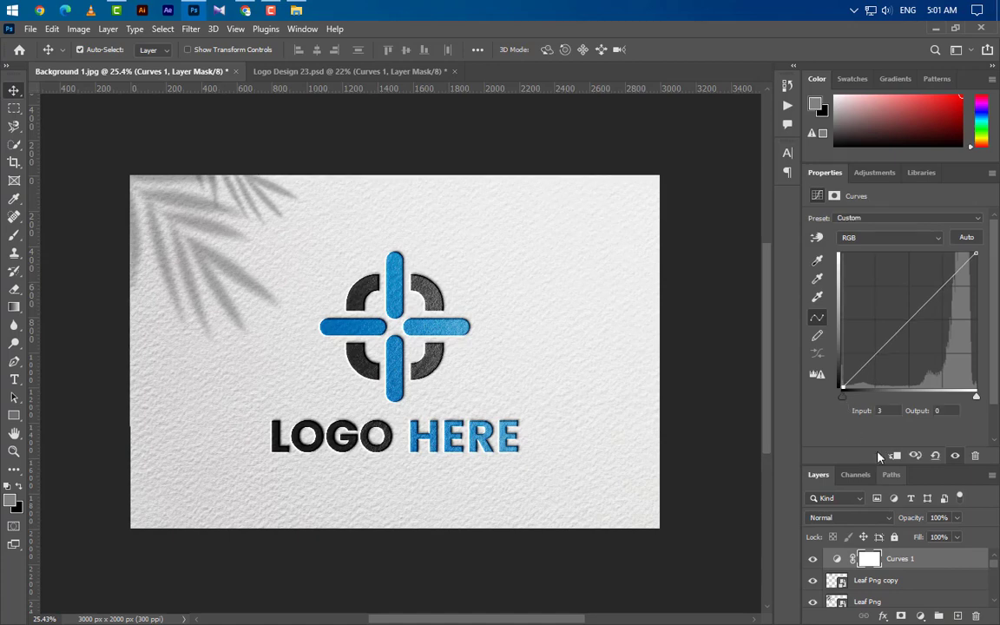
type("5")
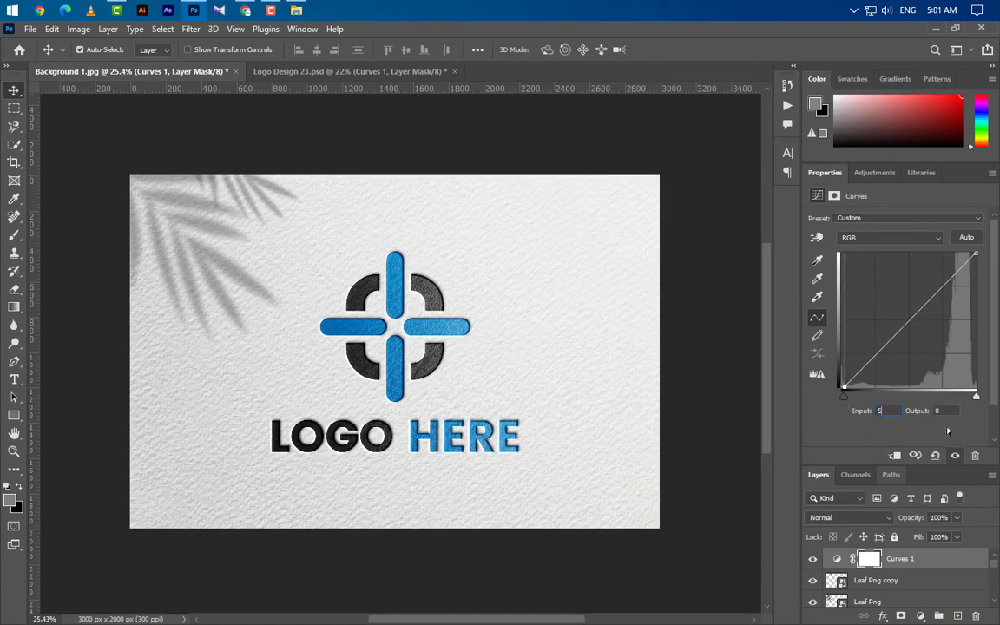
left_click(977, 398)
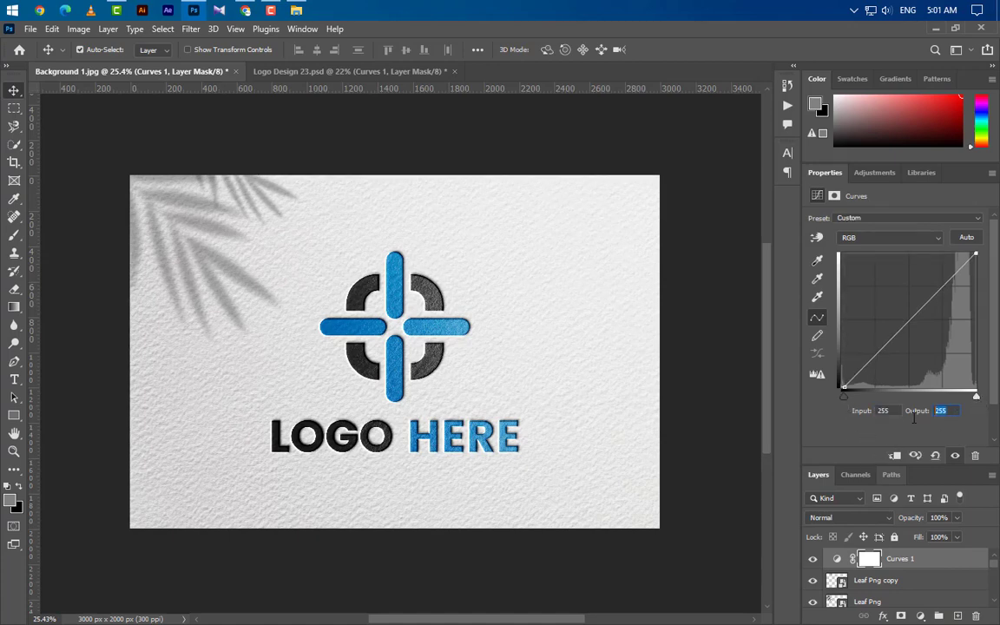
type("250")
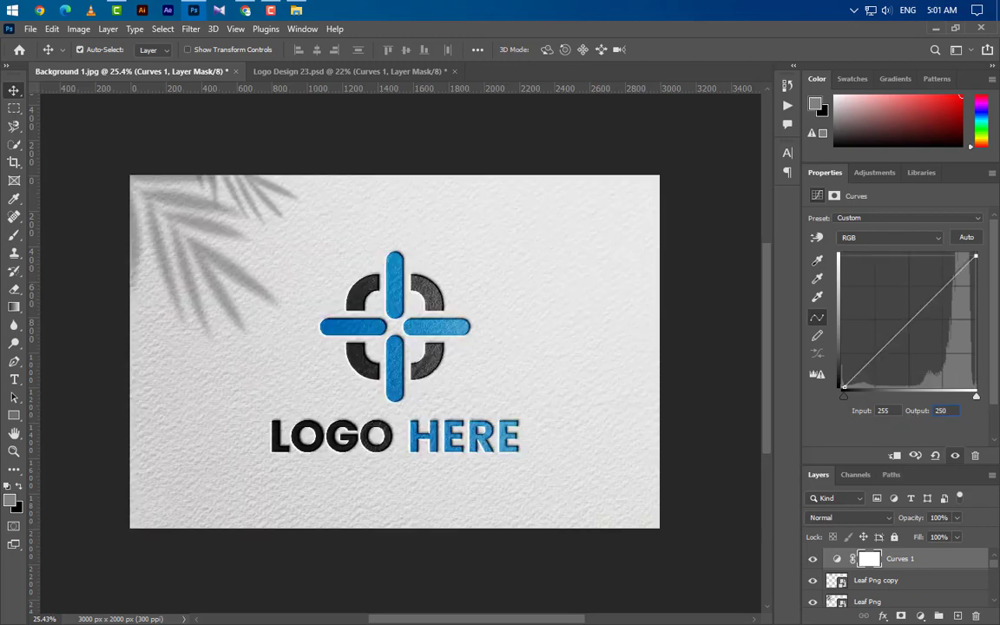
Set the Curves shadow point's input to 5 in the Red channel and 4 in the Green channel.
left_click(872, 238)
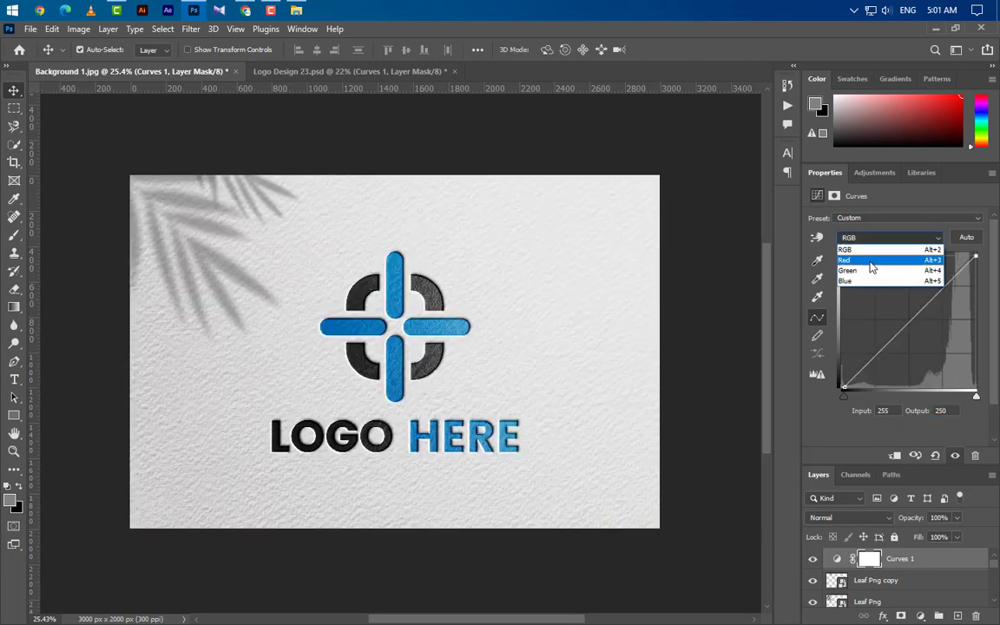
left_click(873, 261)
left_click(842, 399)
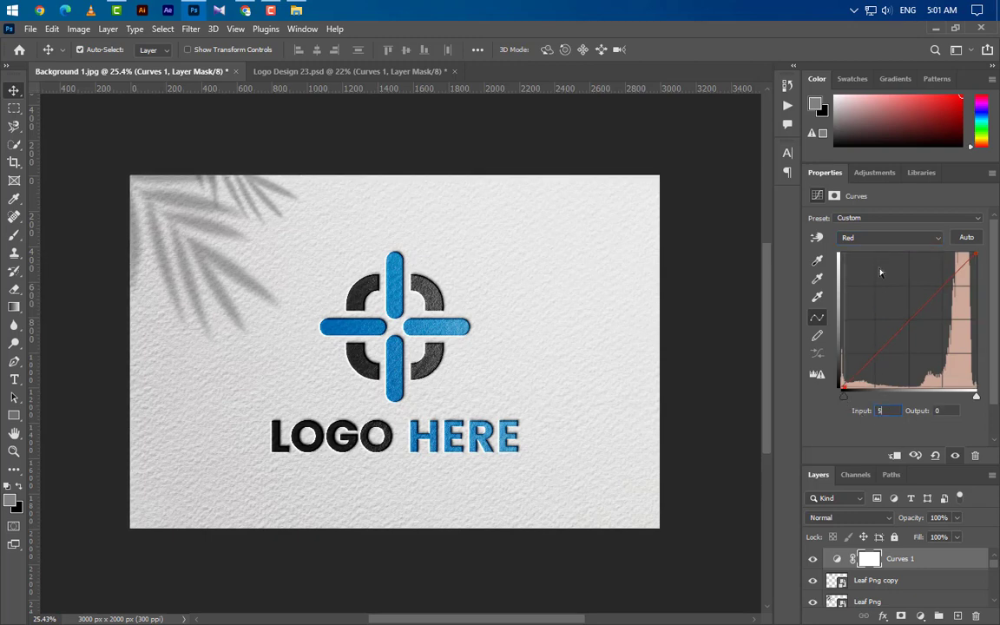
left_click(877, 238)
left_click(877, 271)
left_click(880, 410)
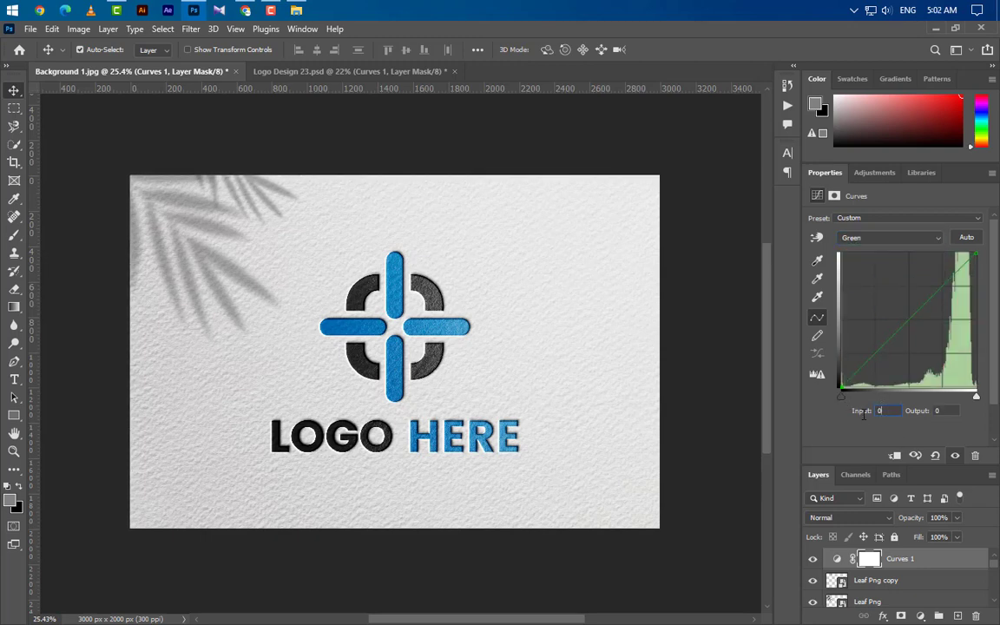
type("5")
In the Curves Blue channel, set the shadow point's input to 5 and the highlight point's input to 252.
left_click(877, 238)
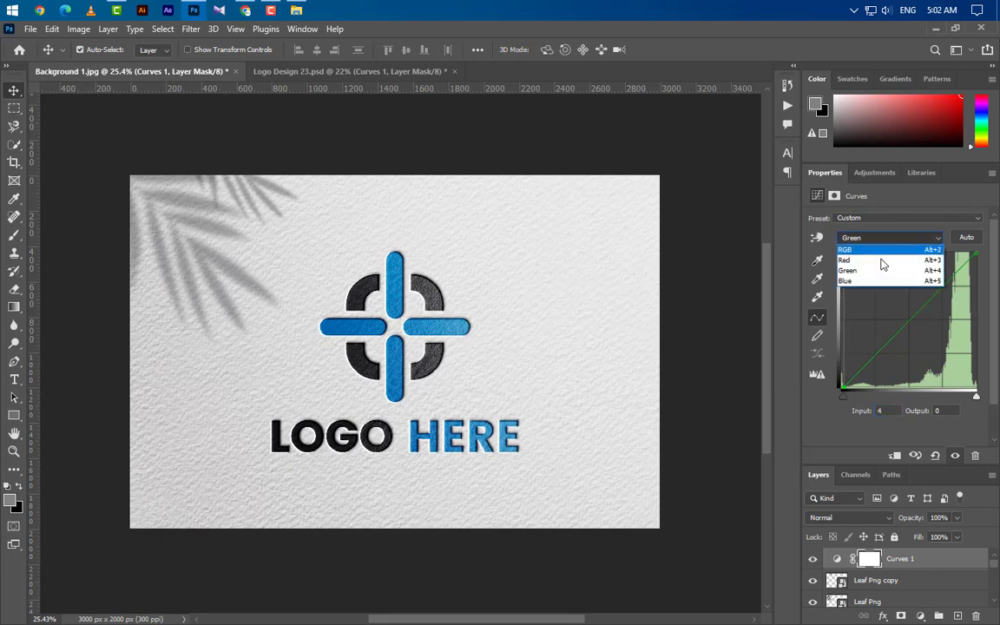
left_click(879, 281)
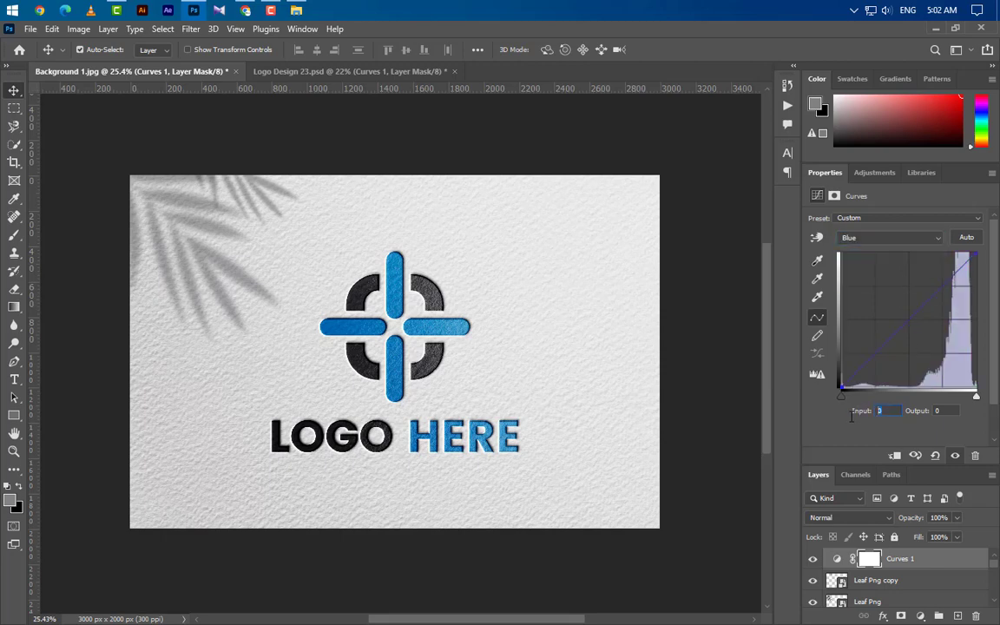
type("5")
left_click(977, 398)
left_click(857, 421)
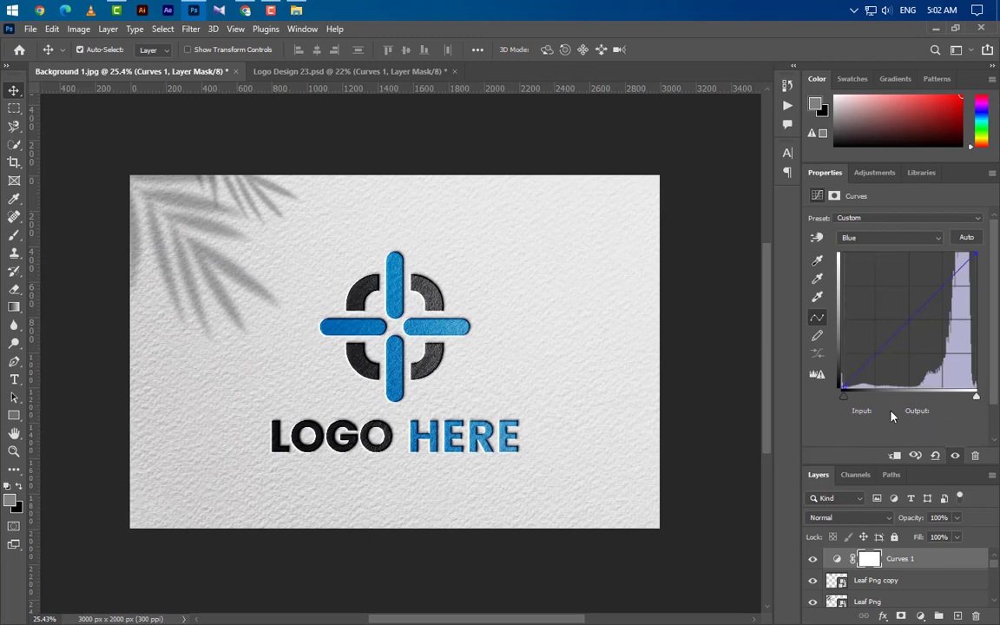
left_click(978, 397)
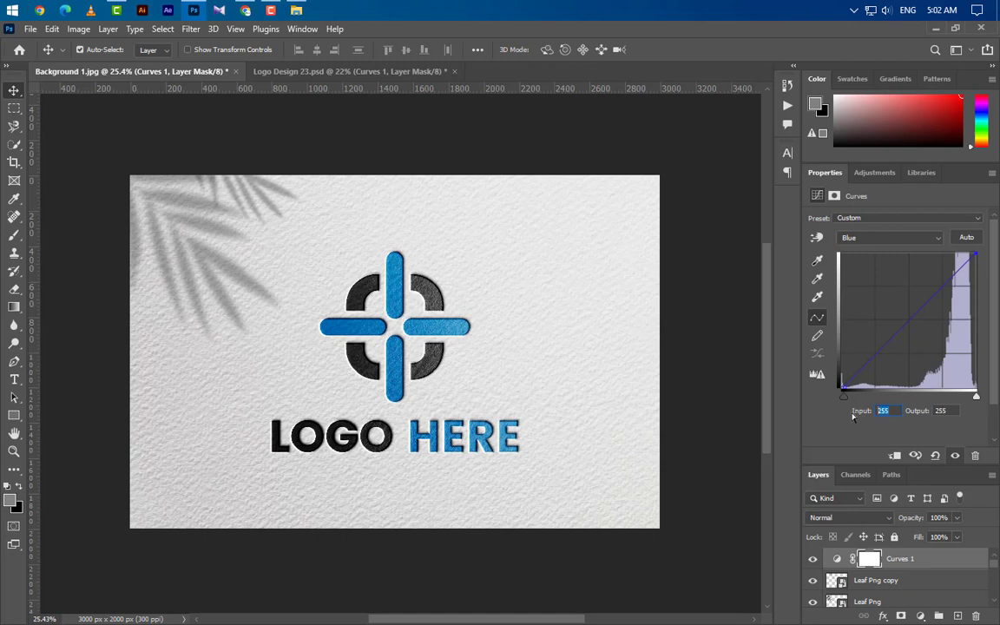
type("252")
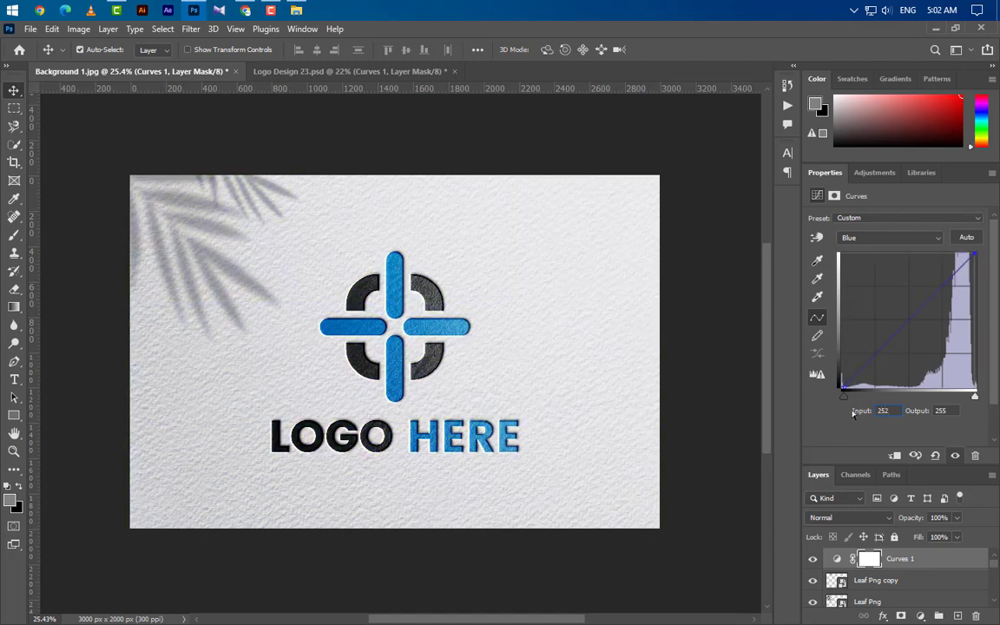
left_click_drag(930, 466, 907, 337)
Shift the clipped Noise texture layer slightly left and down over the logo, to X 426 px and Y -84 px.
scroll(386, 375, "up", 1)
scroll(386, 376, "up", 1)
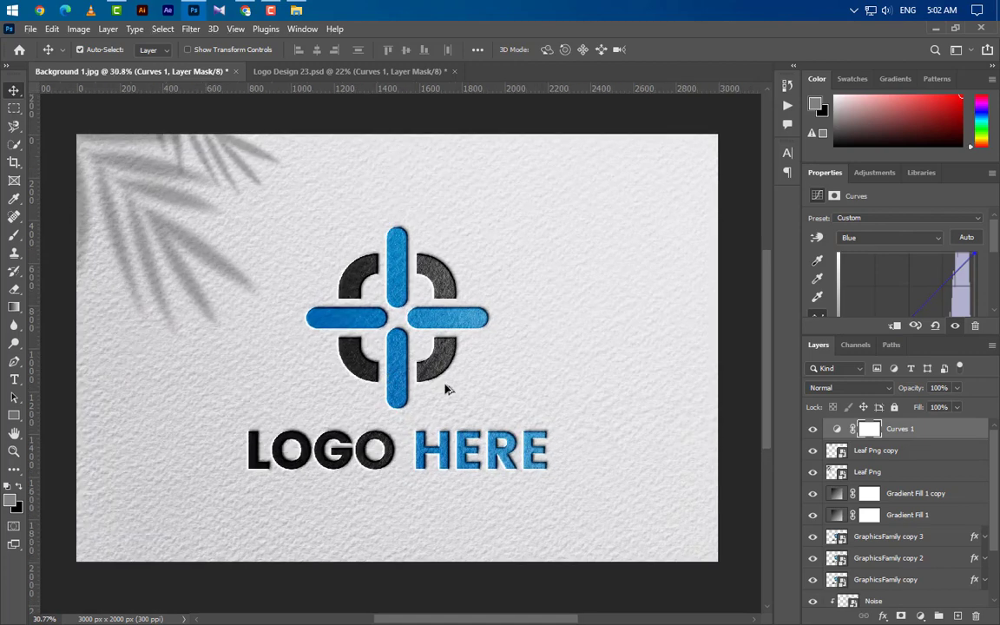
scroll(926, 567, "down", 3)
left_click(929, 554)
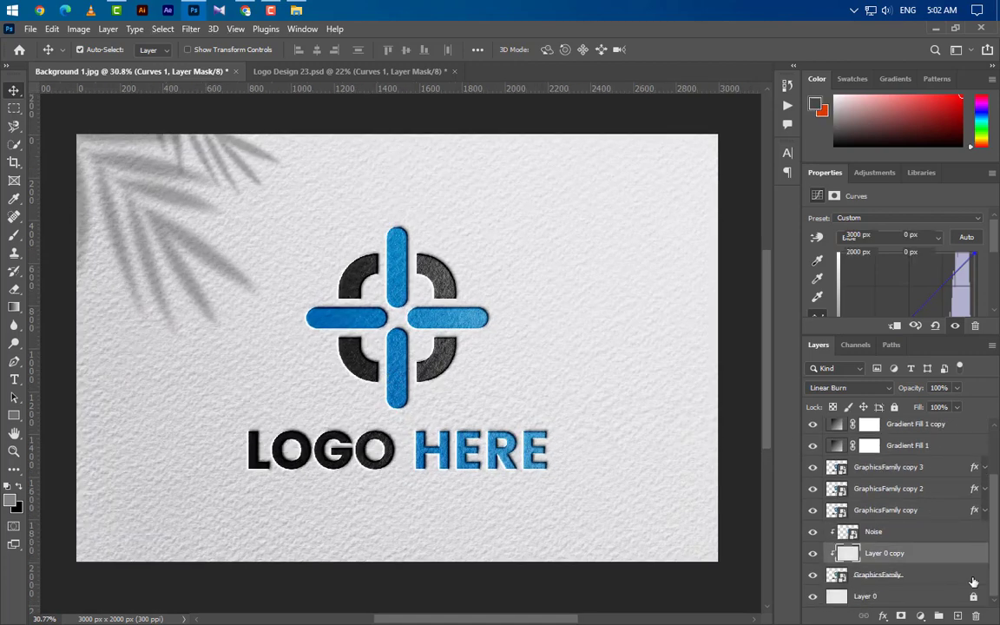
left_click(942, 535)
key("ctrl+t")
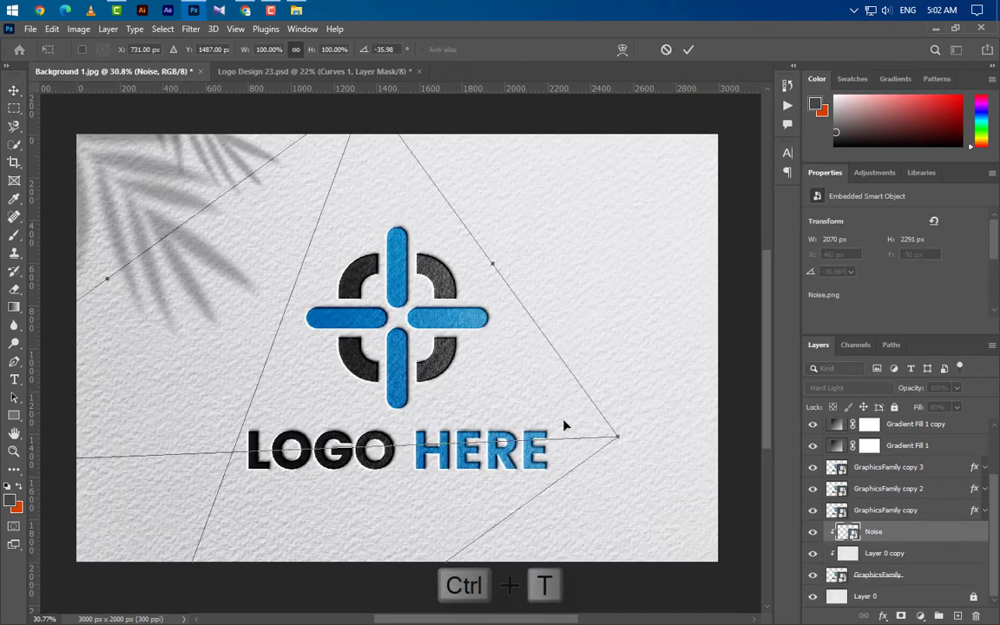
left_click_drag(554, 408, 555, 397)
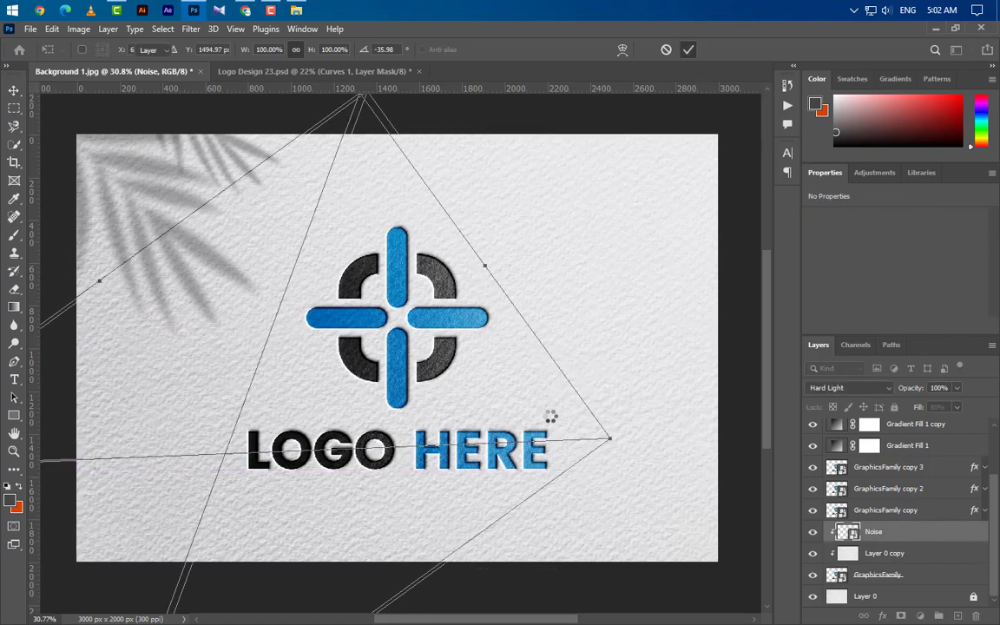
key("Return")
Duplicate the GraphicsFamily copy 3 layer within the same document.
scroll(905, 543, "up", 2)
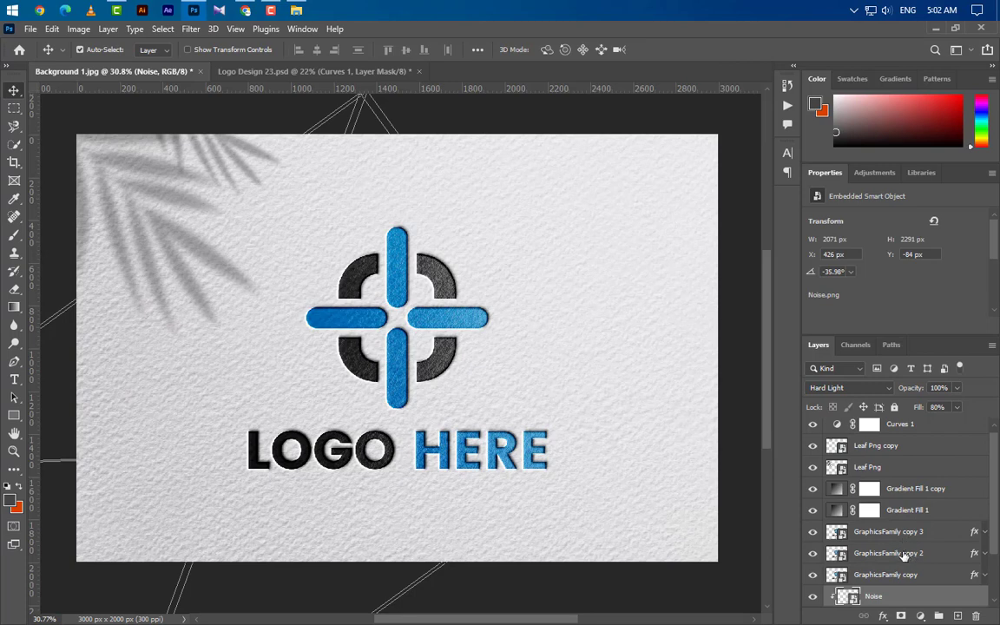
left_click(904, 555)
right_click(924, 533)
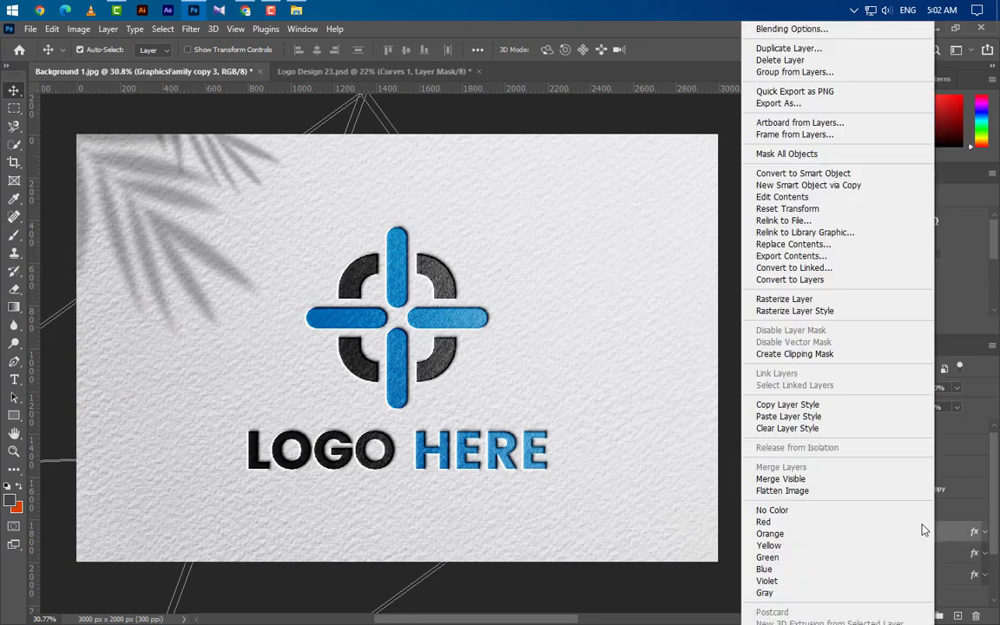
left_click(789, 48)
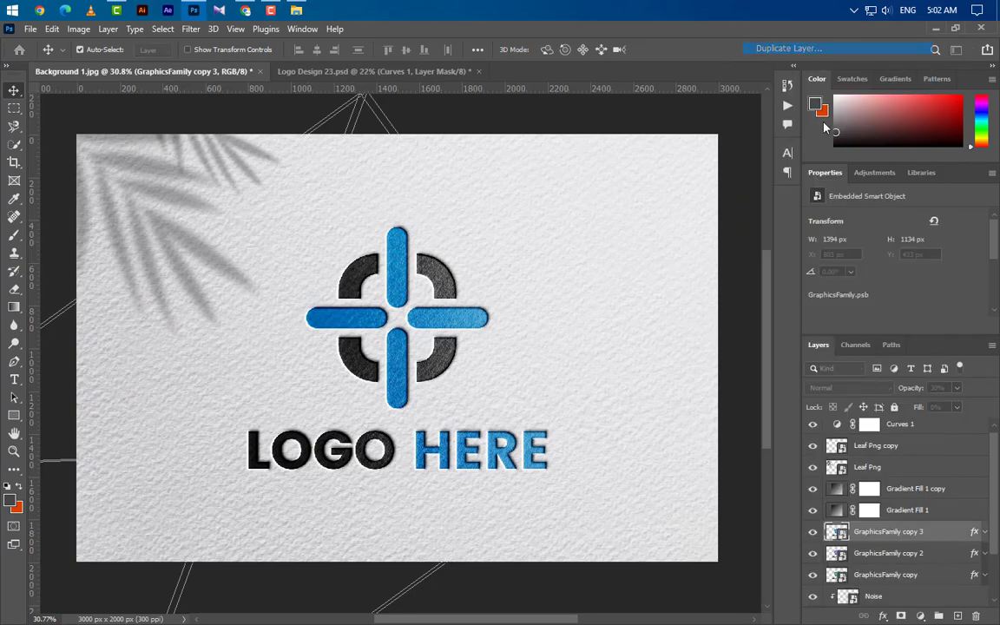
left_click(633, 189)
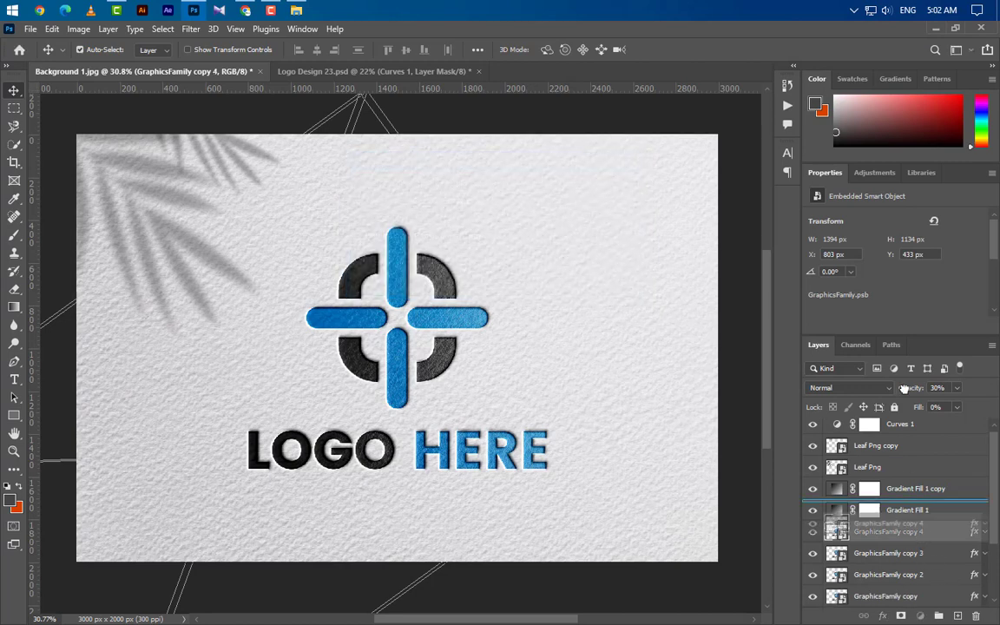
Move the new logo copy above Curves 1, set its opacity to 0%, remove its layer effects and rename it "[ YOUR LOGO HERE ]".
left_click_drag(889, 536, 838, 430)
left_click(905, 427)
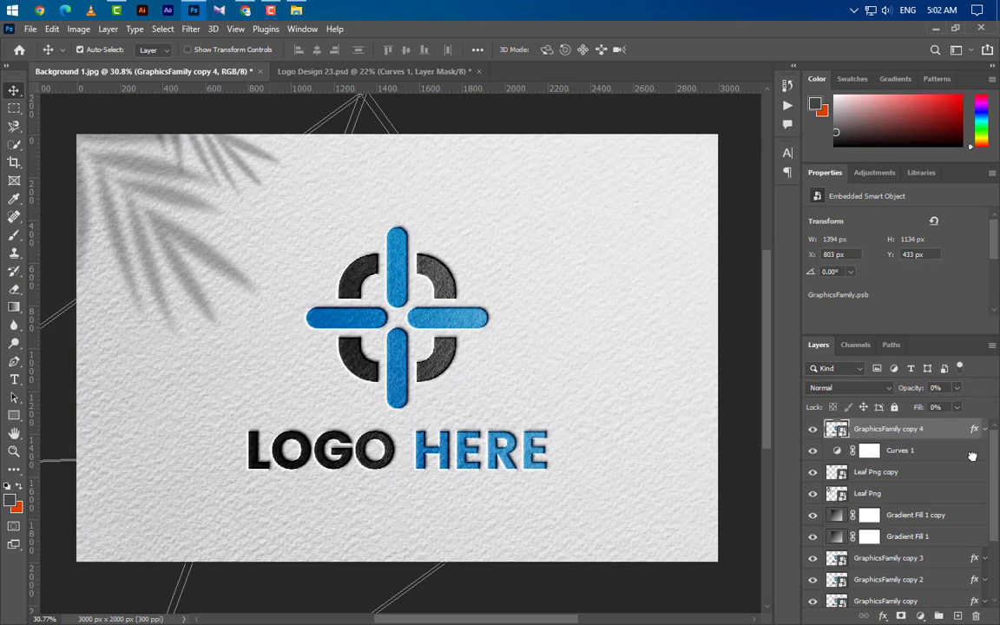
double_click(888, 428)
key("BackSpace")
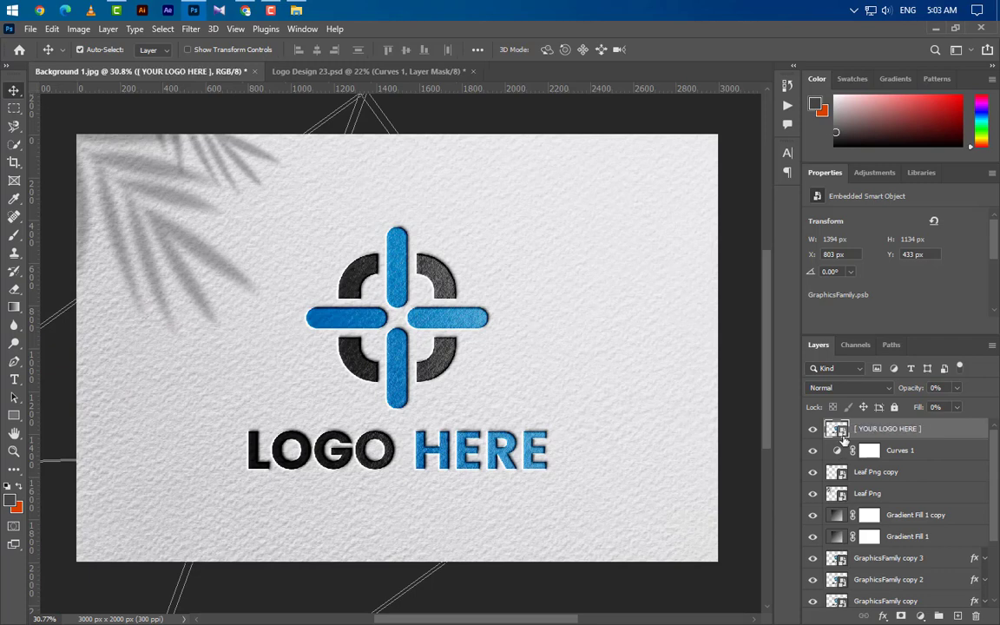
Open the [ YOUR LOGO HERE ] smart object's contents and bring in the Logo Design PSD layer from Logo Design 23.psd.
double_click(840, 431)
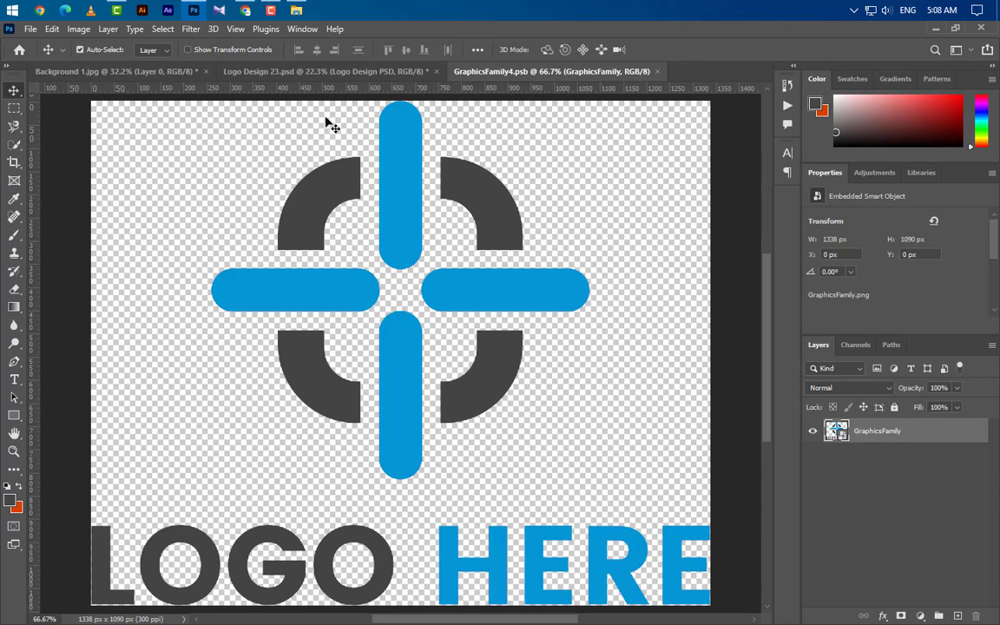
left_click(321, 71)
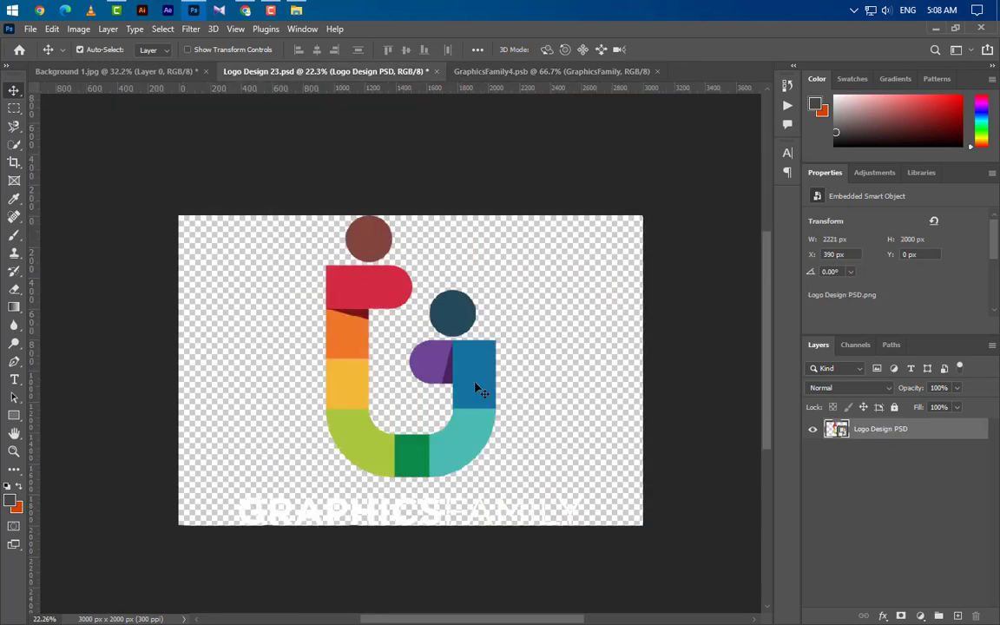
left_click_drag(478, 391, 412, 392)
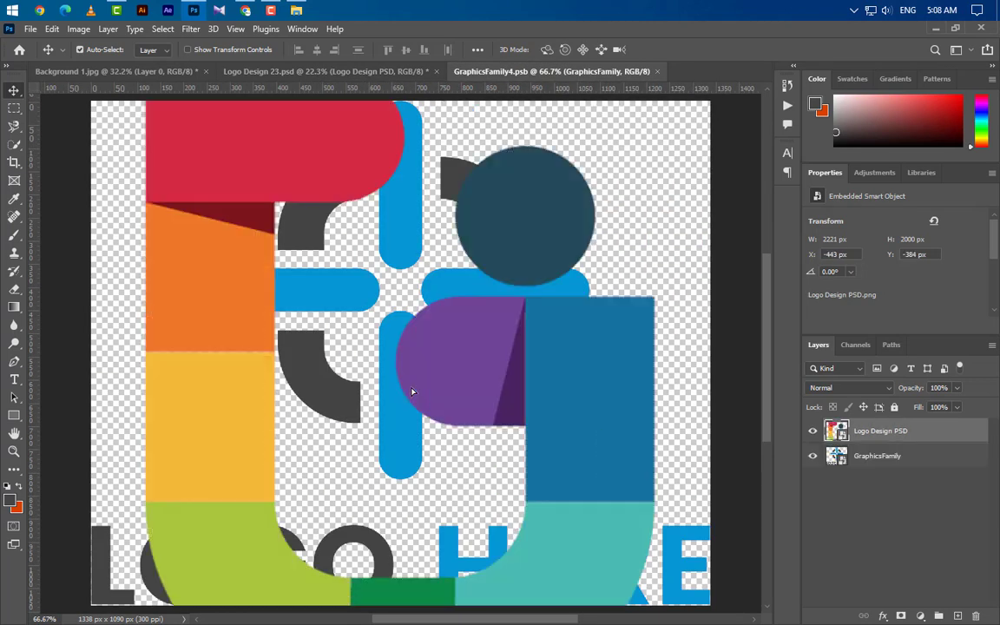
Scale the Logo Design PSD layer to about 1210 x 1090 px, centre it on the canvas and hide the GraphicsFamily layer.
key("ctrl+t")
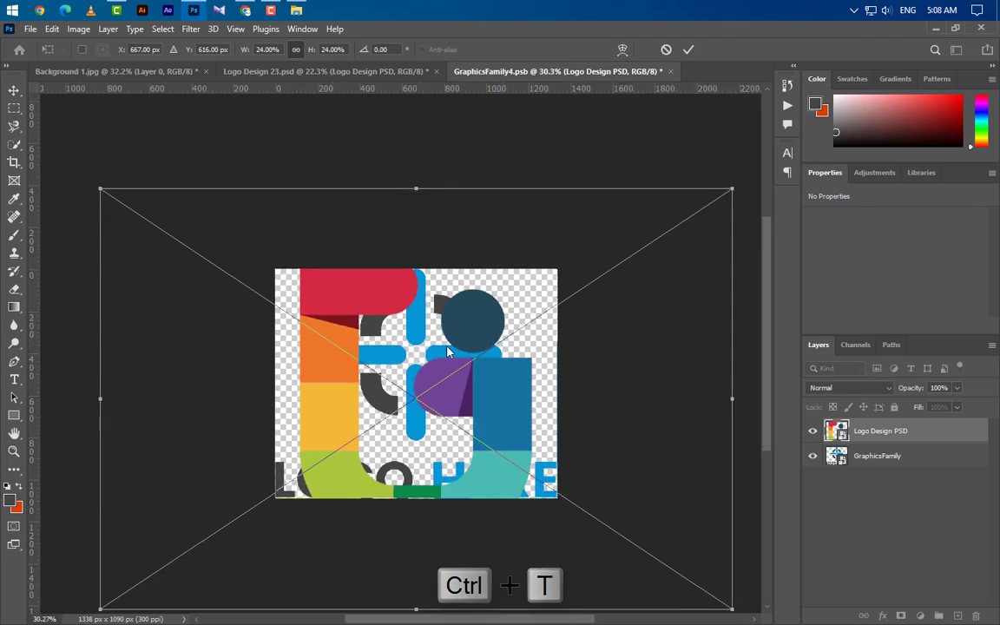
left_click_drag(417, 189, 418, 270)
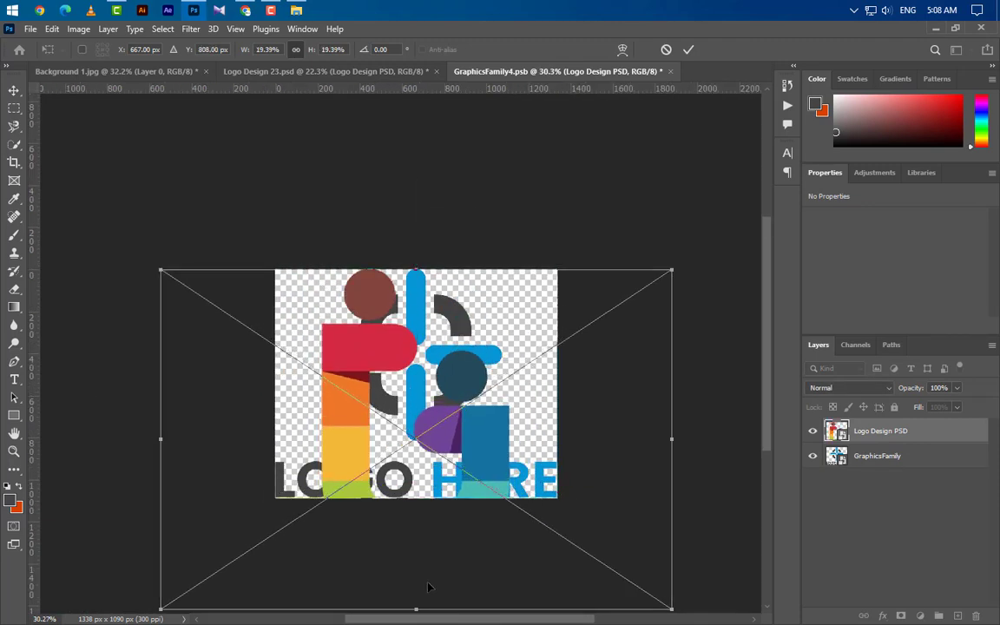
left_click_drag(414, 611, 416, 498)
left_click_drag(424, 450, 432, 450)
left_click(687, 50)
left_click(812, 456)
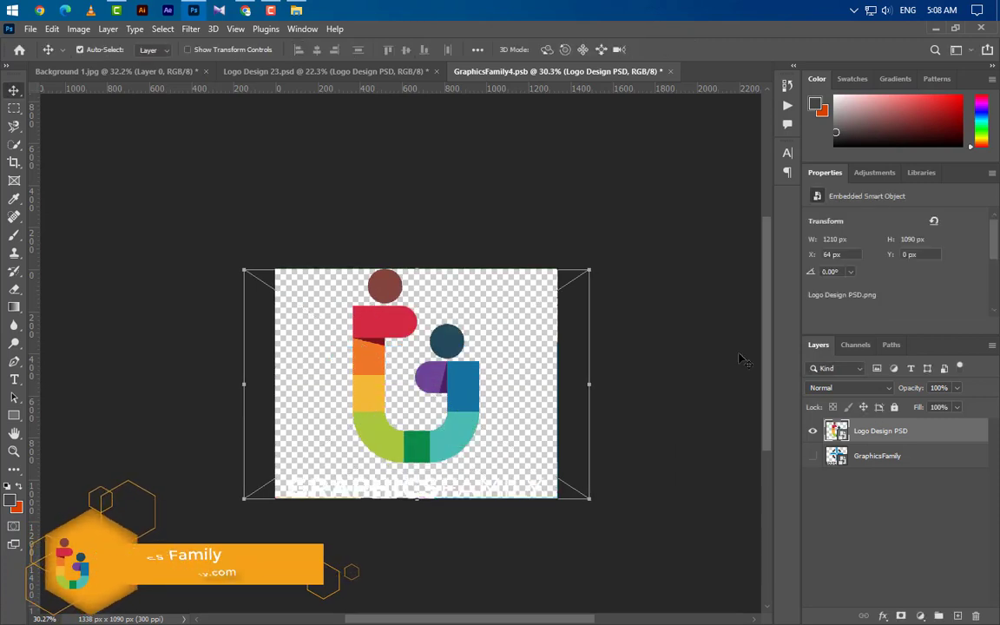
Close the smart object's contents with its changes saved and return to the Background 1.jpg mockup document.
left_click(671, 71)
left_click(439, 253)
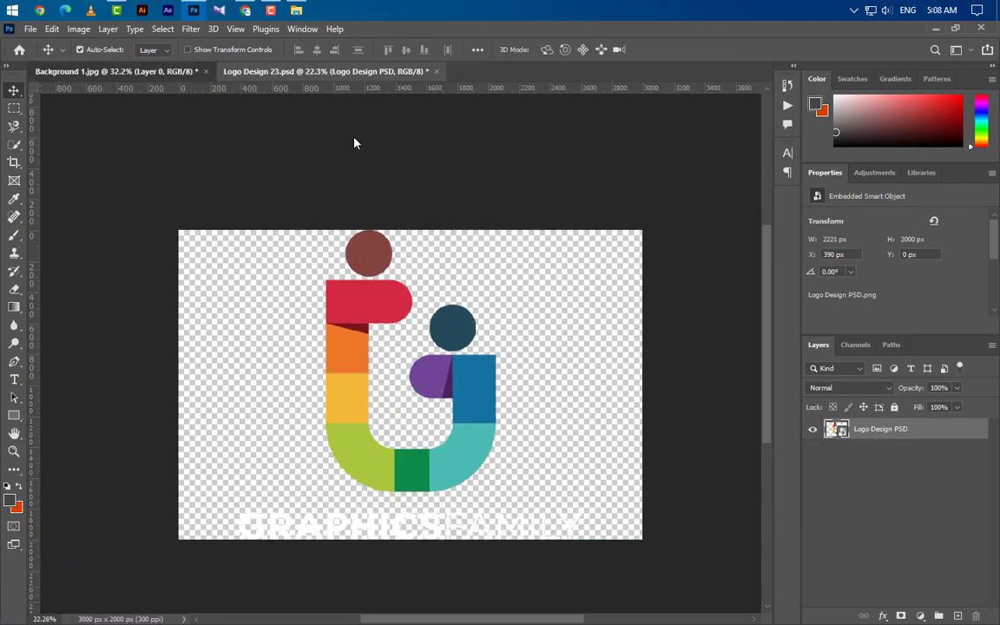
key("ctrl+Tab")
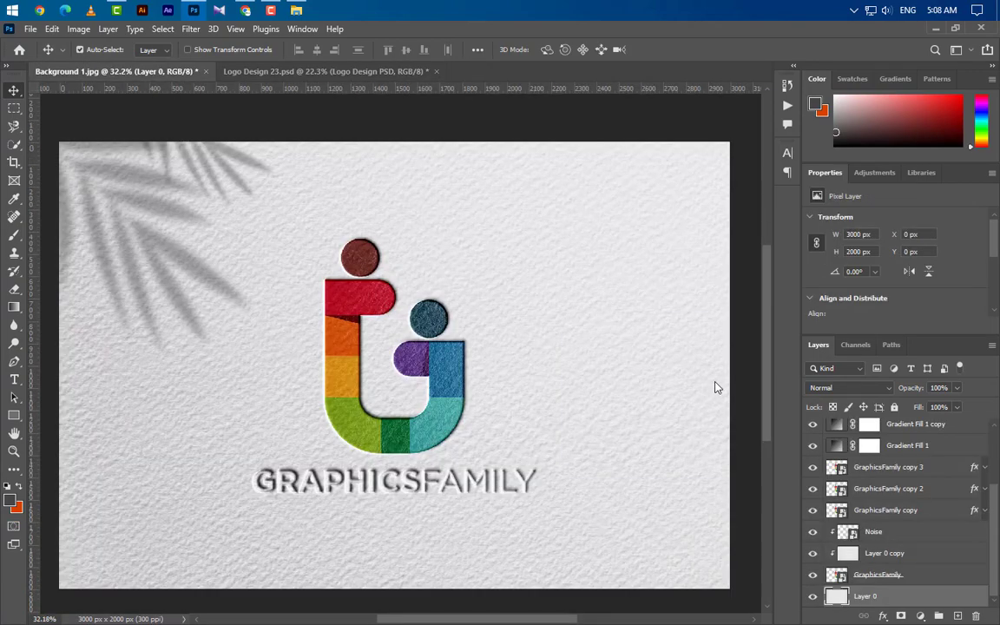